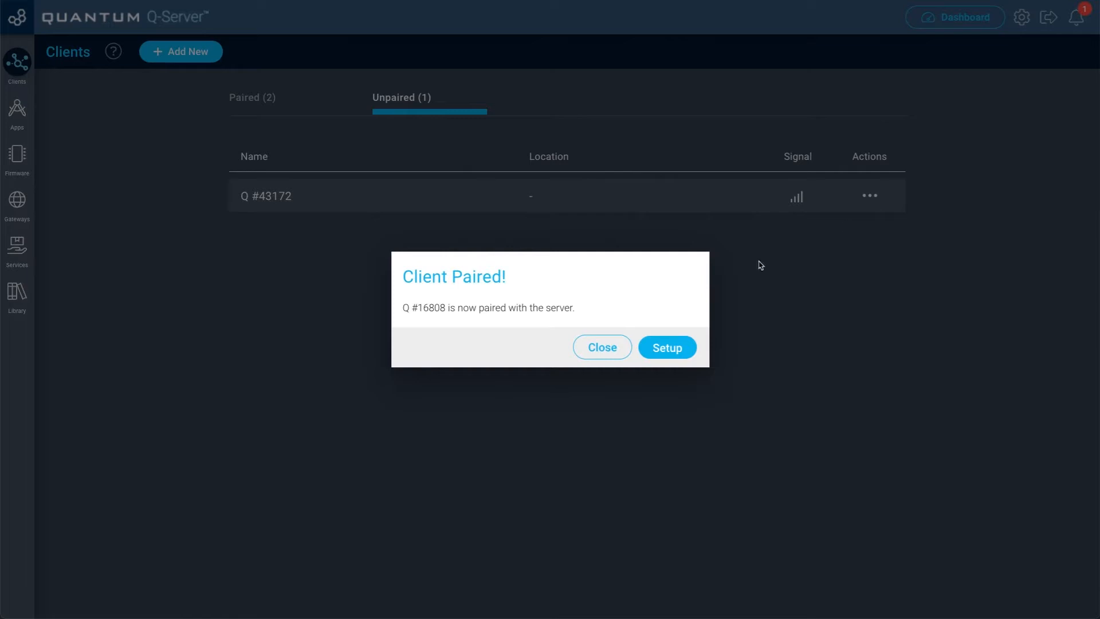
- Pair the unpaired client Q #43172 with the server and dismiss the pairing confirmations without starting setup
{"action": "left_click", "coordinate": [602, 351]}
{"action": "left_click", "coordinate": [869, 196]}
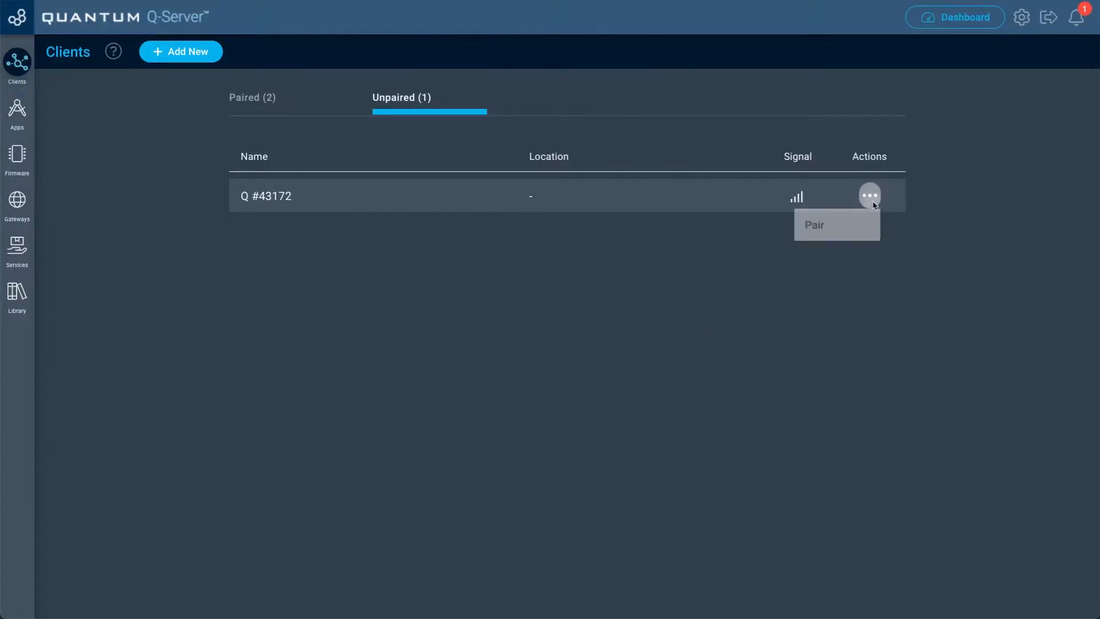
{"action": "left_click", "coordinate": [848, 228]}
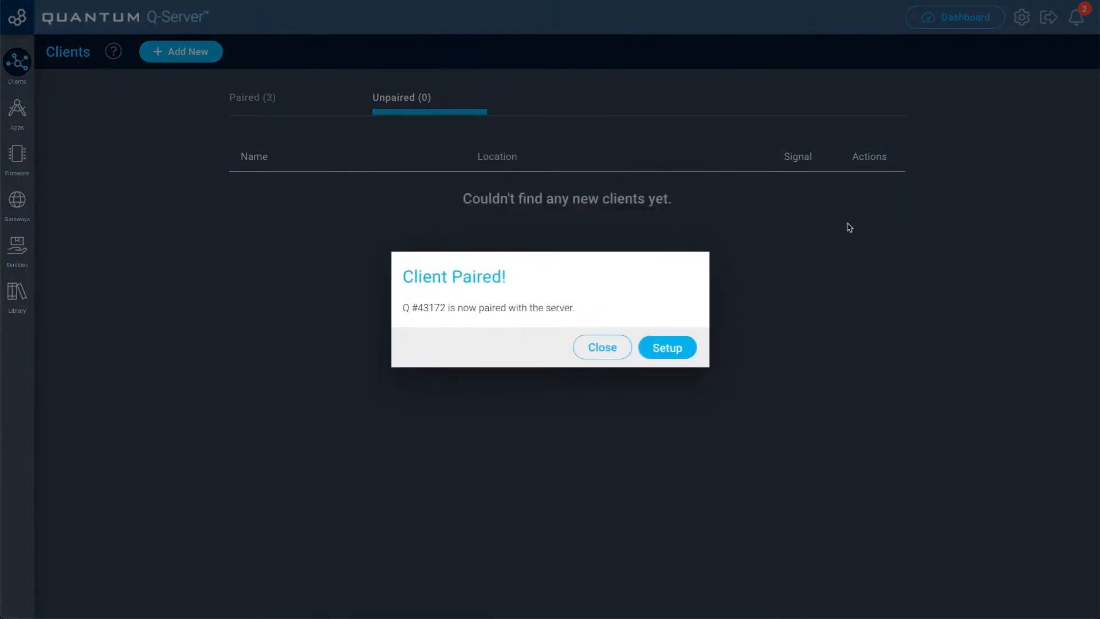
{"action": "left_click", "coordinate": [601, 348]}
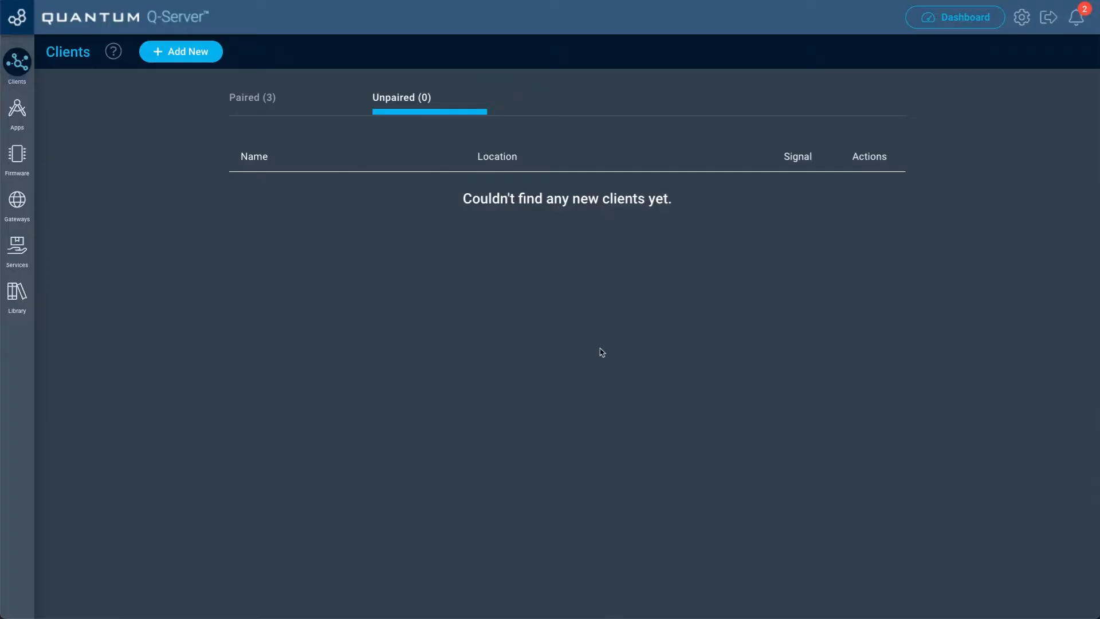
- Run Identify on client Q #16808 in the list of paired clients
{"action": "left_click", "coordinate": [268, 101]}
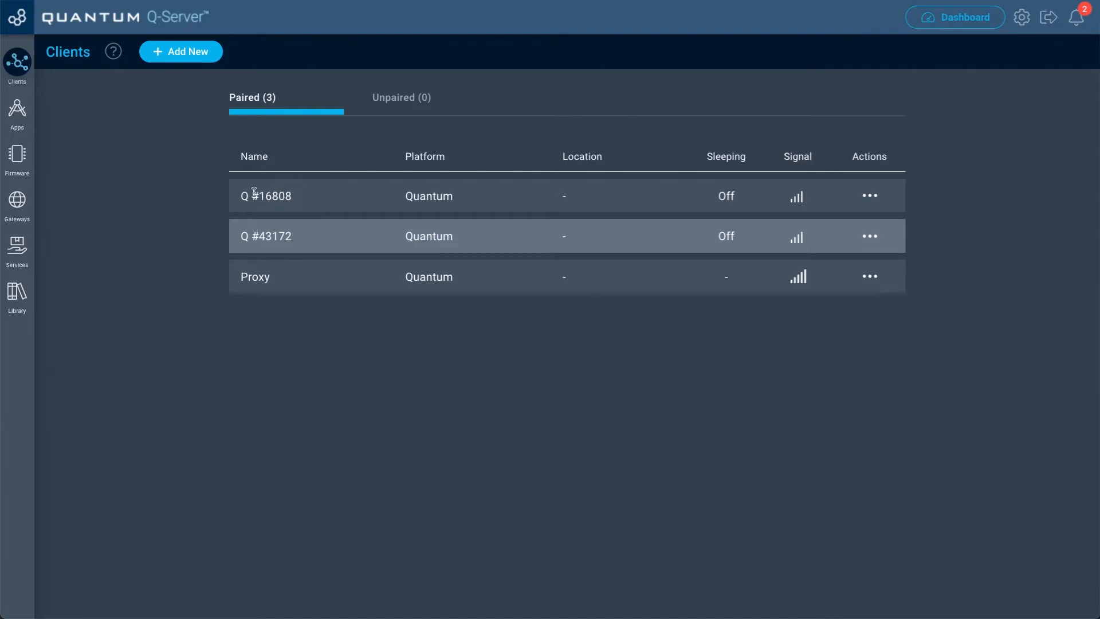
{"action": "left_click", "coordinate": [869, 195]}
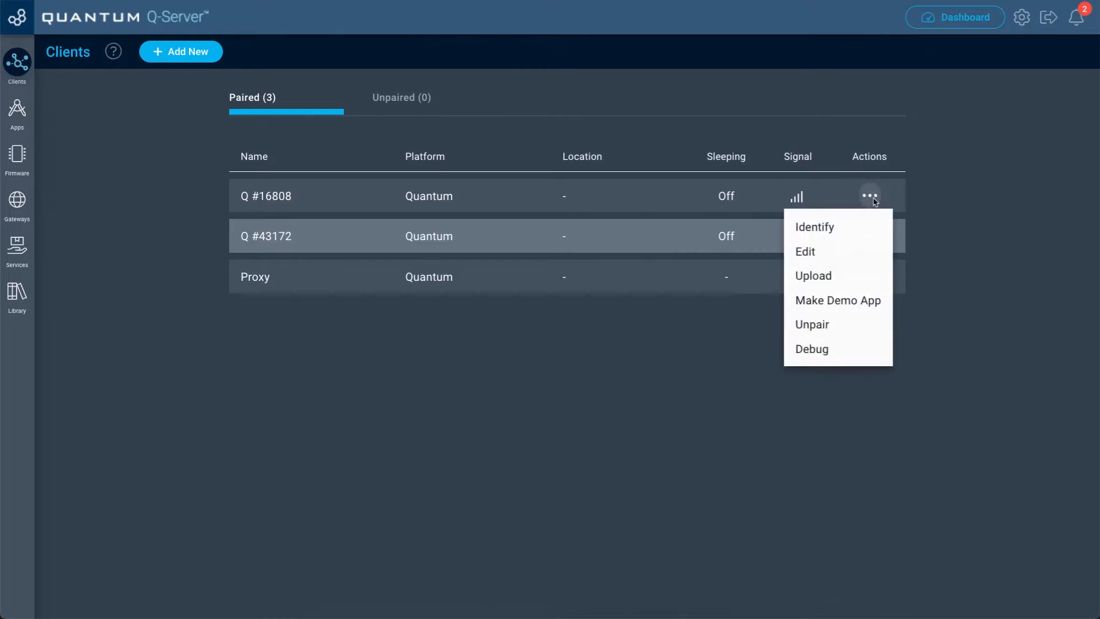
{"action": "left_click", "coordinate": [861, 226]}
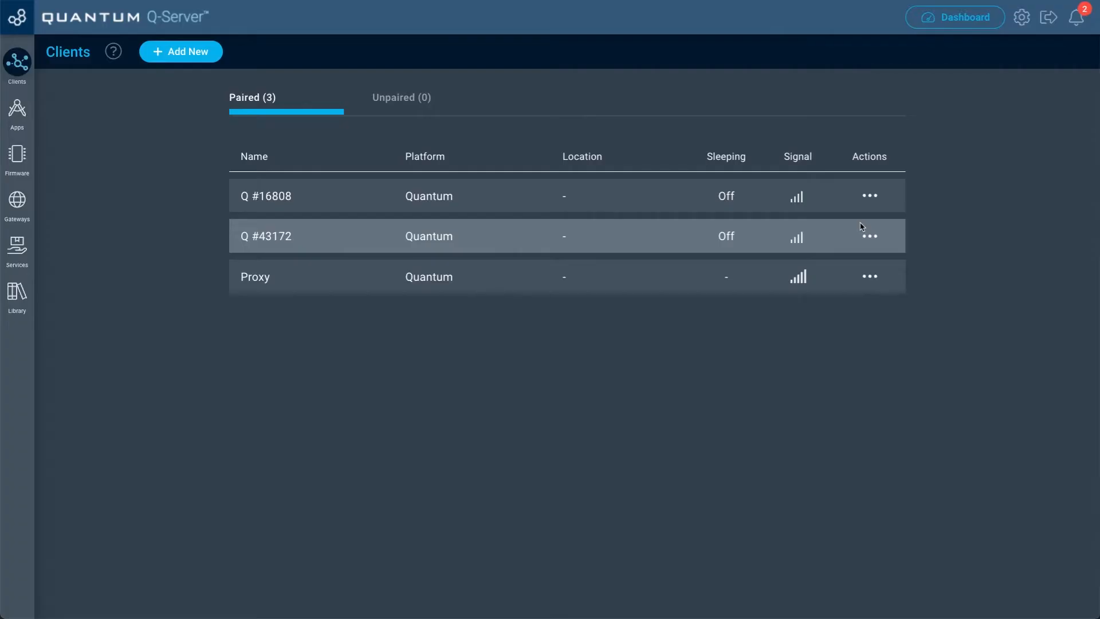
- Rename client Q #16808 as IR Emitter, set its location to Office, and save it
{"action": "left_click", "coordinate": [869, 197]}
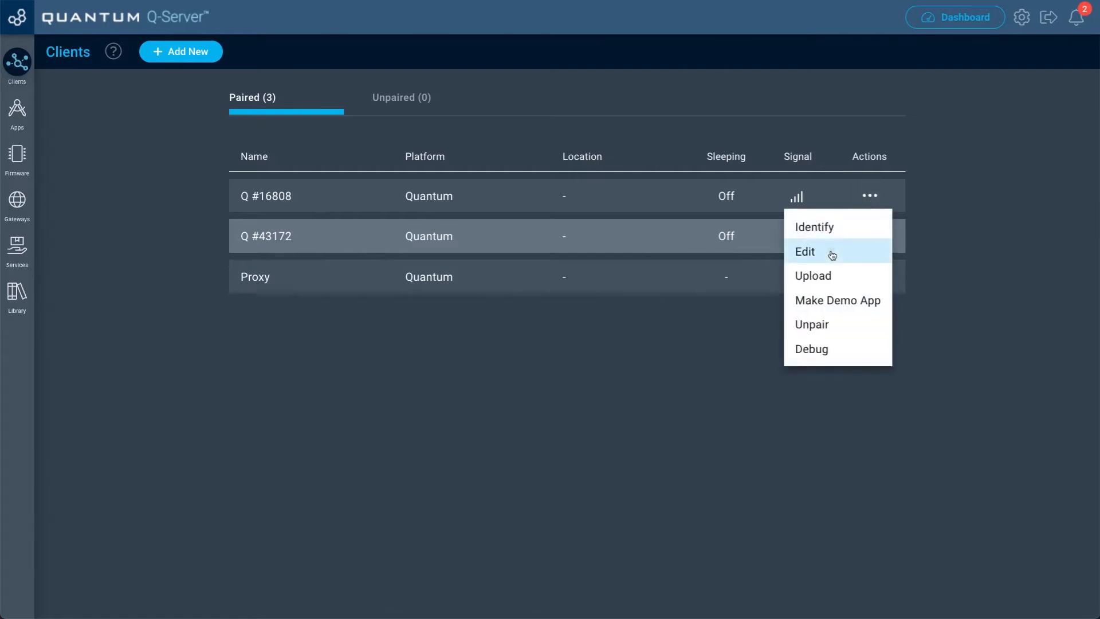
{"action": "left_click", "coordinate": [831, 252]}
{"action": "triple_click", "coordinate": [646, 254]}
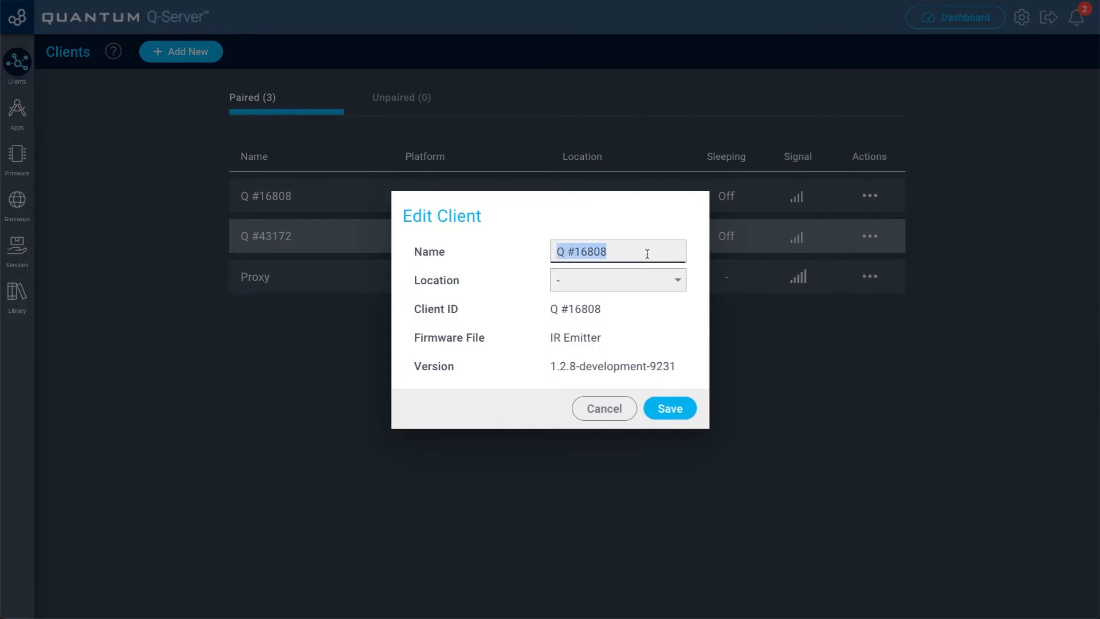
{"action": "key", "text": "BackSpace"}
{"action": "type", "text": "IR Emitter"}
{"action": "left_click", "coordinate": [640, 290]}
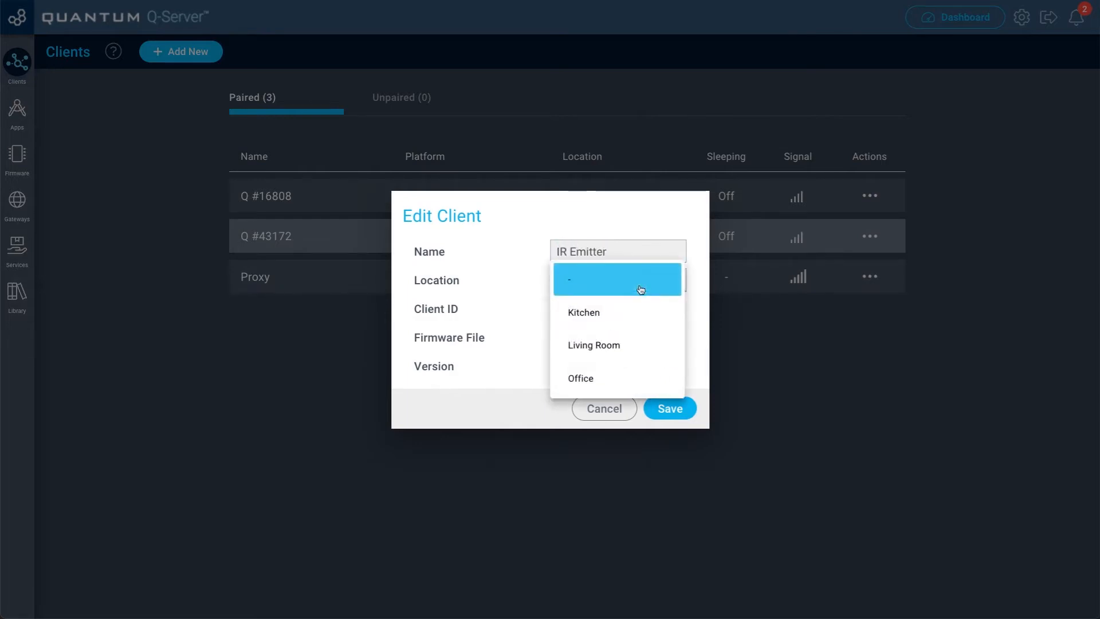
{"action": "left_click", "coordinate": [607, 376]}
{"action": "left_click", "coordinate": [674, 411]}
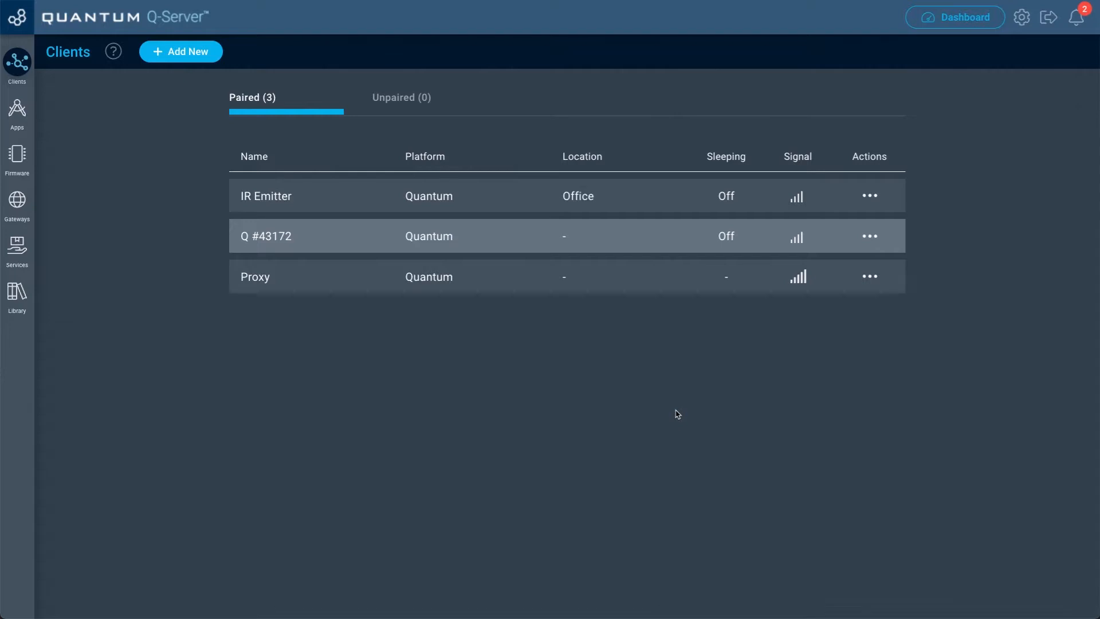
- Rename client Q #43172 as Pushbutton, set its location to Office, and save it
{"action": "left_click", "coordinate": [869, 236]}
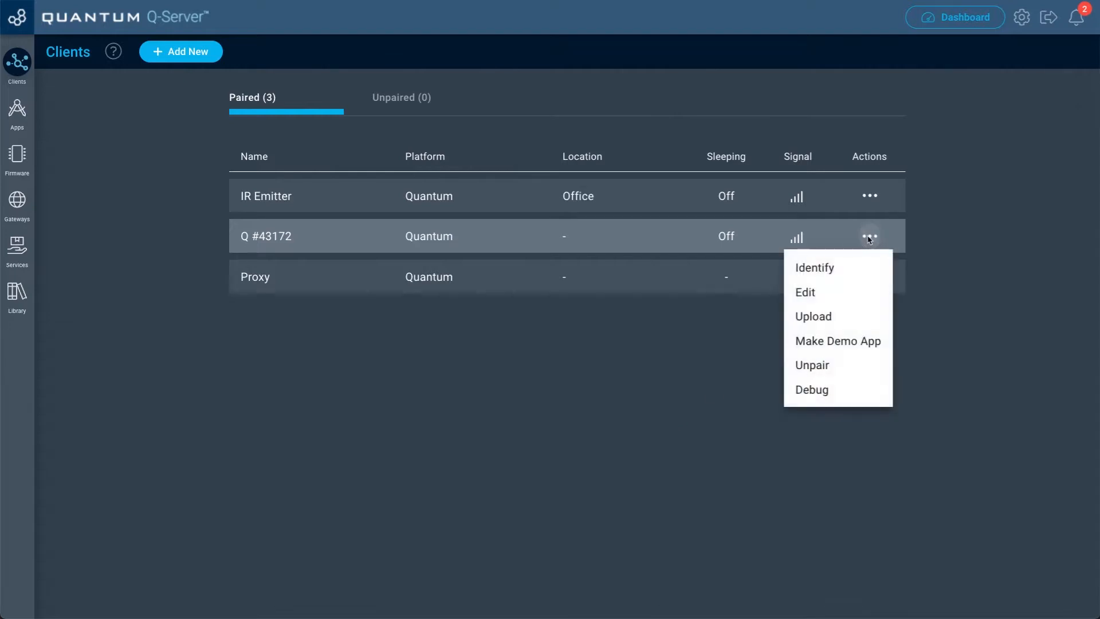
{"action": "left_click", "coordinate": [843, 293]}
{"action": "triple_click", "coordinate": [643, 251]}
{"action": "type", "text": "Pushbutton"}
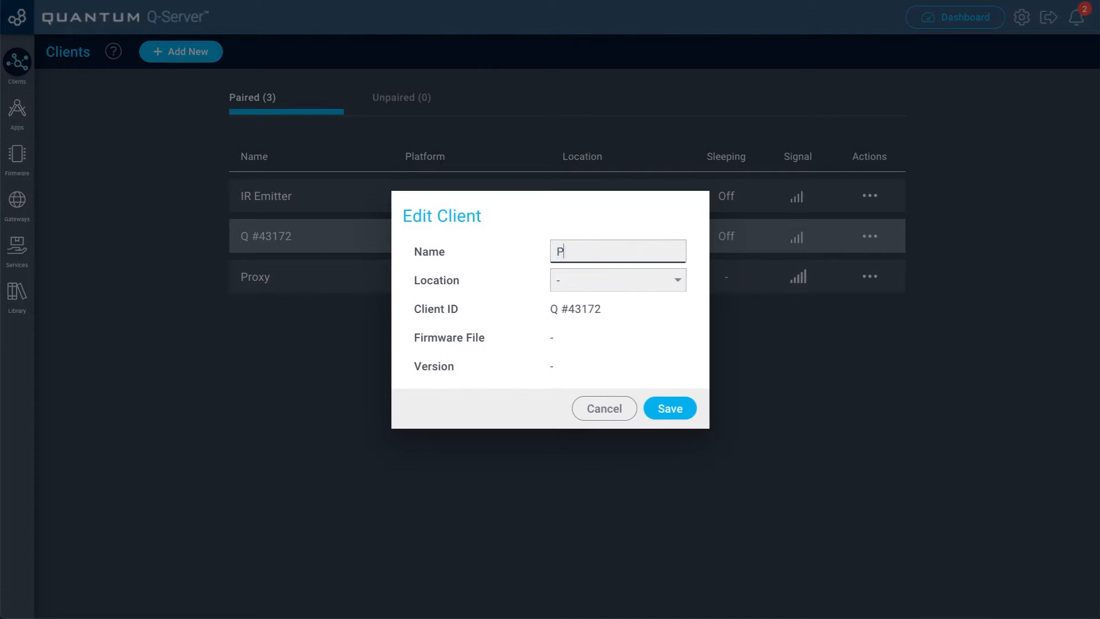
{"action": "left_click", "coordinate": [665, 279]}
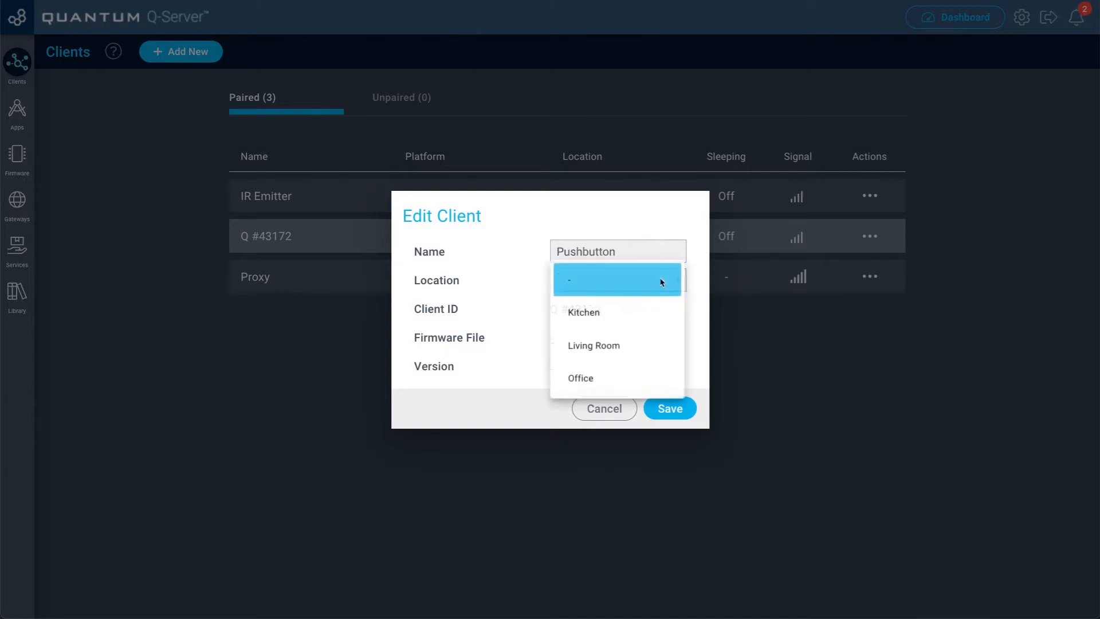
{"action": "left_click", "coordinate": [626, 378]}
{"action": "left_click", "coordinate": [670, 407]}
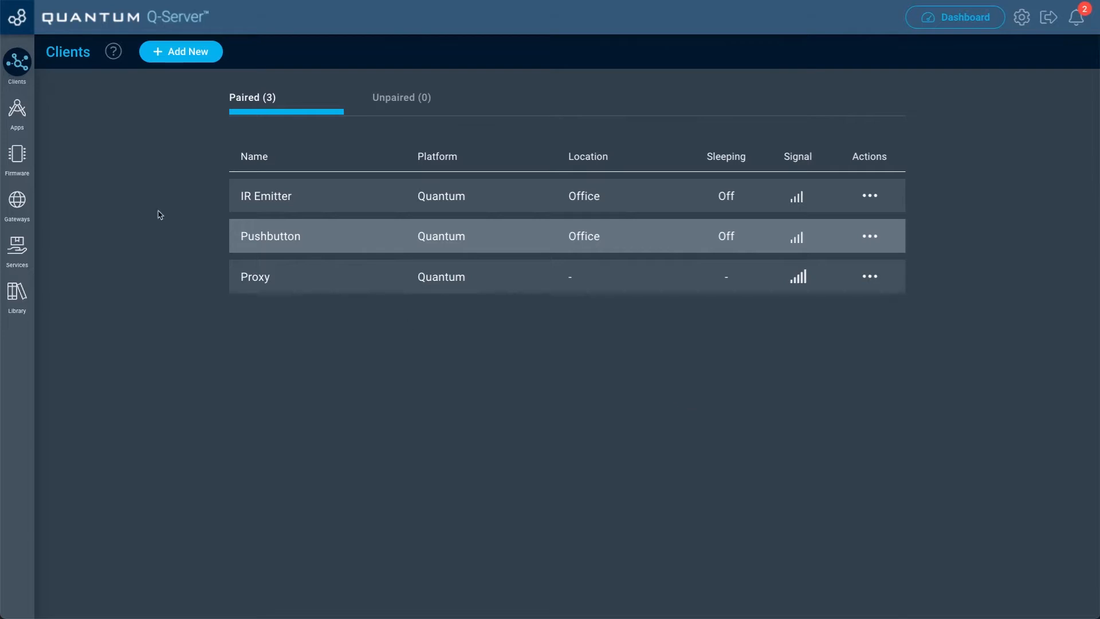
- Create a new firmware named IR Emitter
{"action": "left_click", "coordinate": [17, 153]}
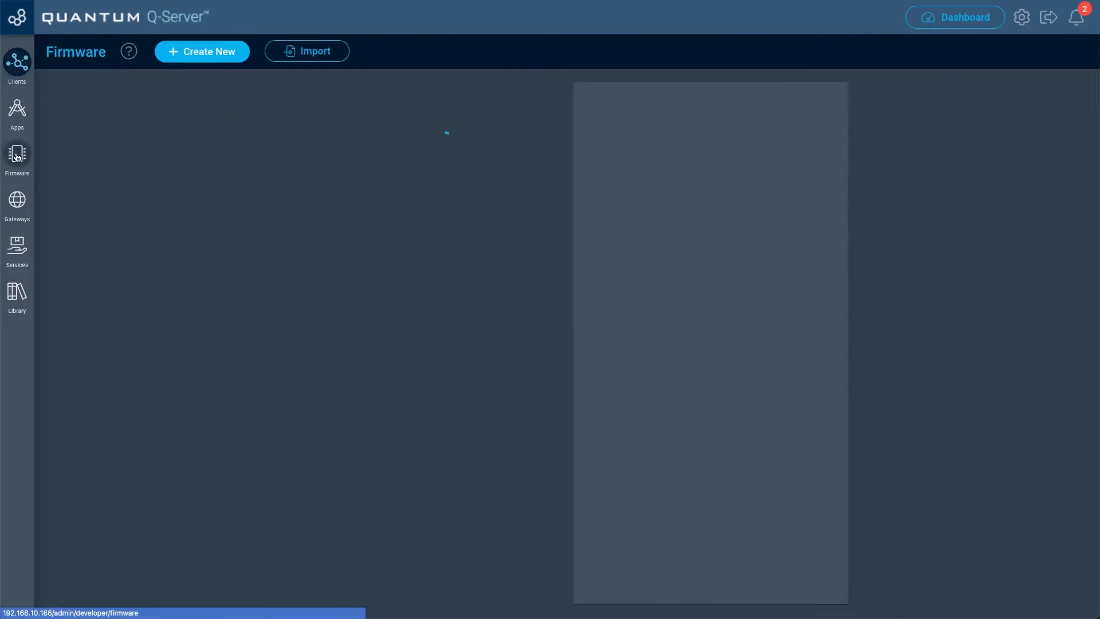
{"action": "left_click", "coordinate": [204, 53]}
{"action": "left_click", "coordinate": [452, 322]}
{"action": "type", "text": "IR Emitter"}
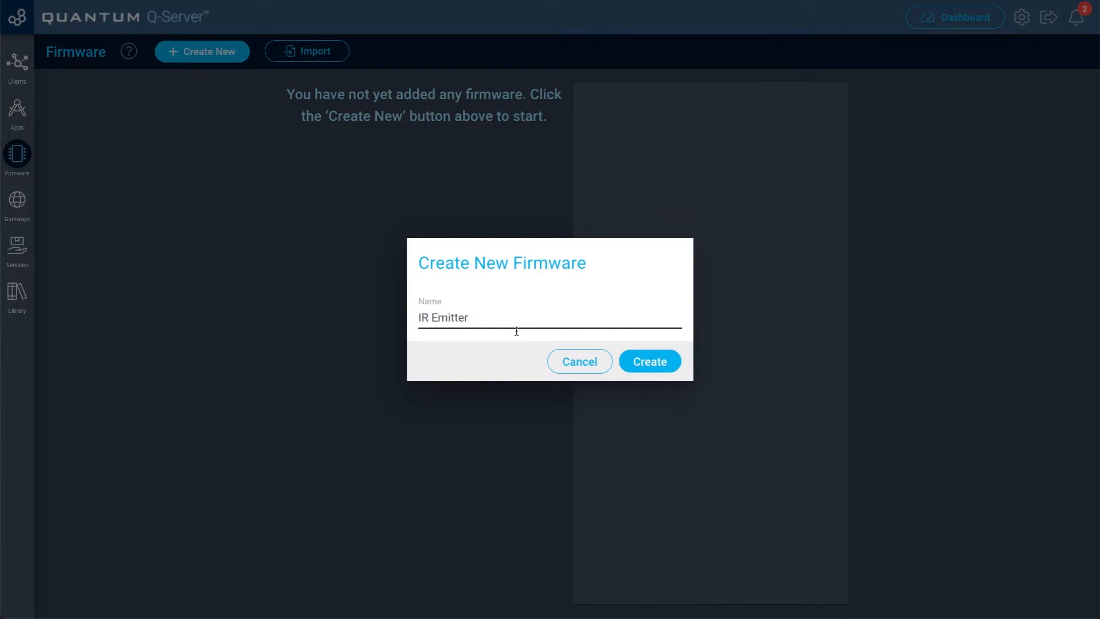
{"action": "left_click", "coordinate": [649, 362]}
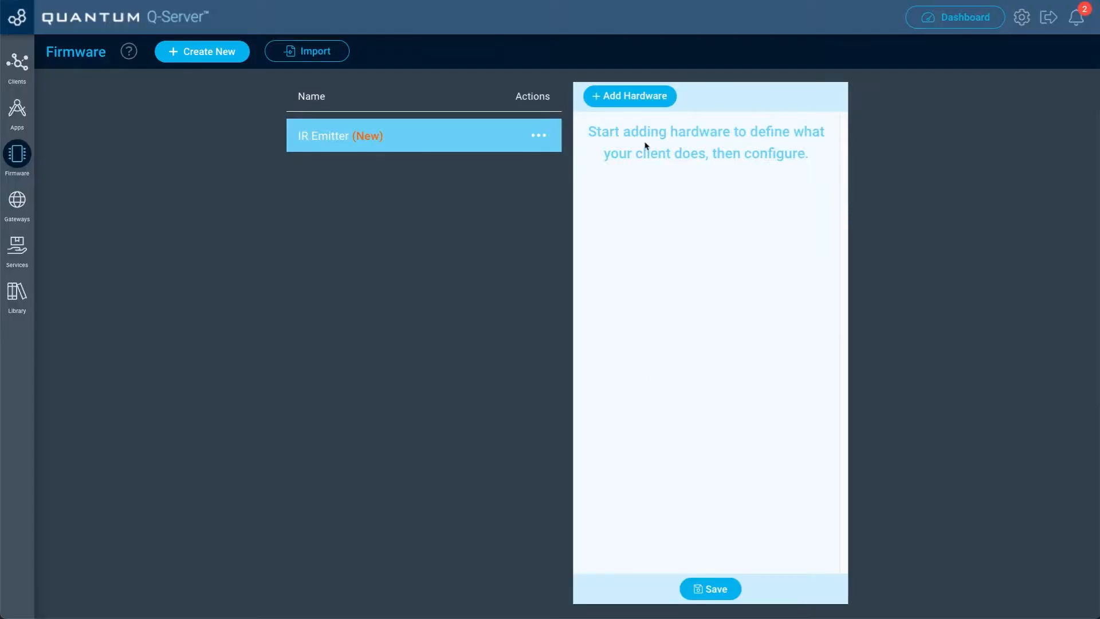
- Add an IR Emitter hardware component named IR Emitter to the new IR Emitter firmware
{"action": "left_click", "coordinate": [632, 102]}
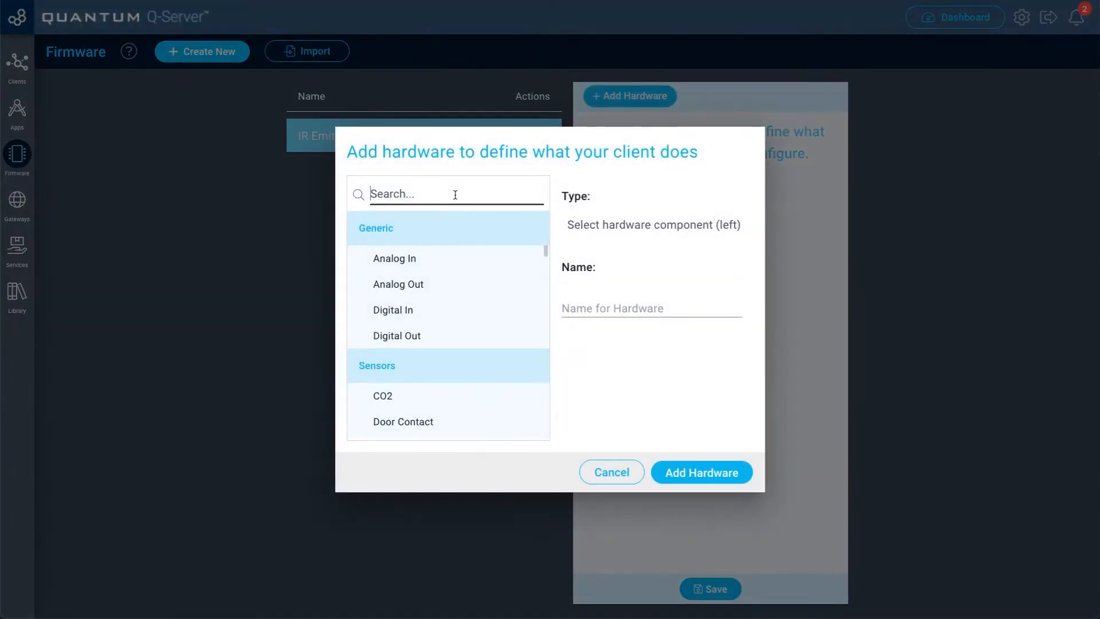
{"action": "type", "text": "IR EM"}
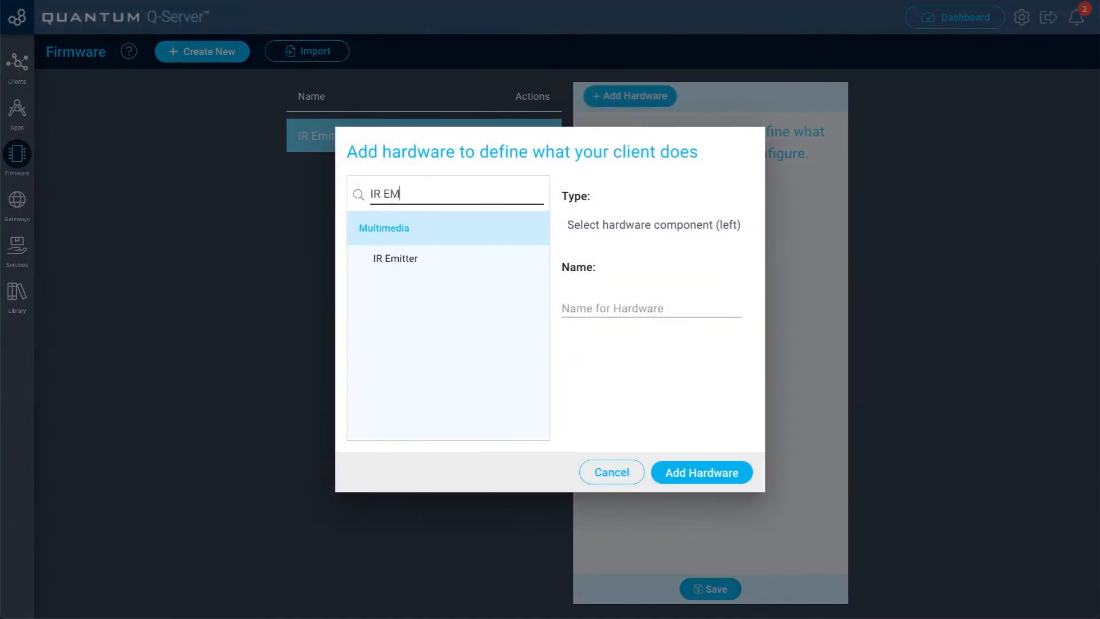
{"action": "left_click", "coordinate": [438, 261]}
{"action": "left_click", "coordinate": [602, 309]}
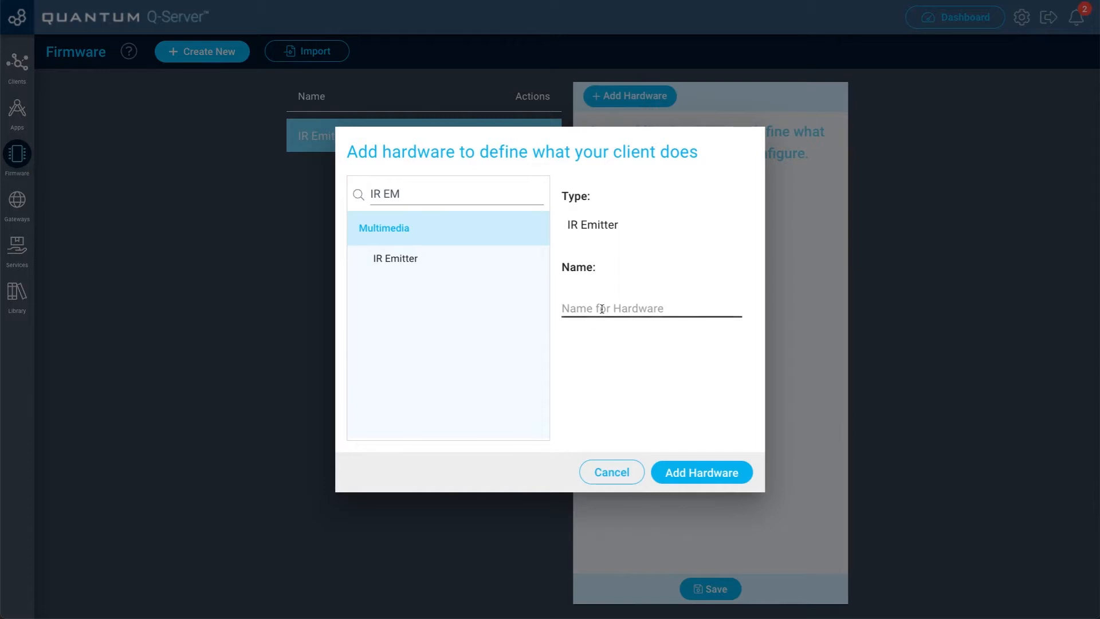
{"action": "type", "text": "IR Emitter"}
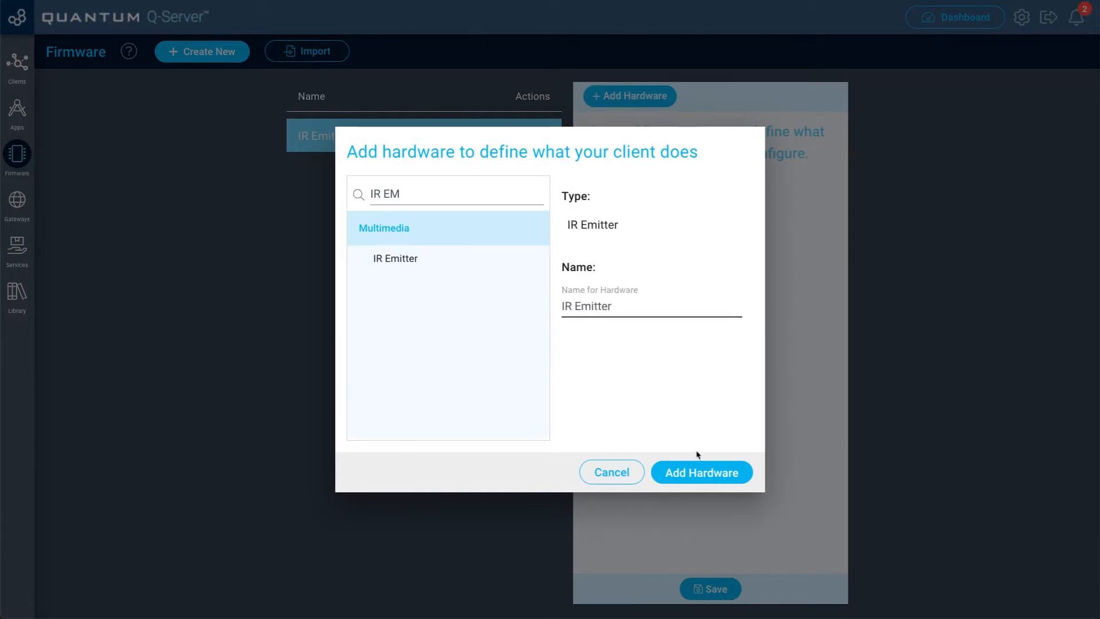
{"action": "left_click", "coordinate": [706, 474]}
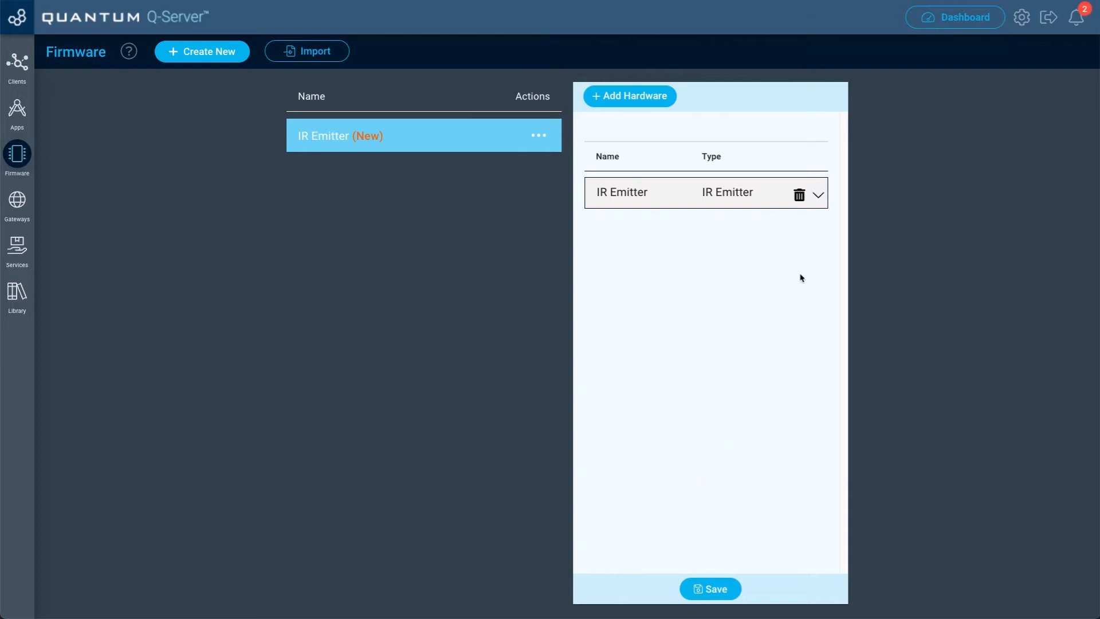
- Configure the IR Emitter hardware with the IR Emitter driver on pin GP0 and save the firmware
{"action": "left_click", "coordinate": [774, 204]}
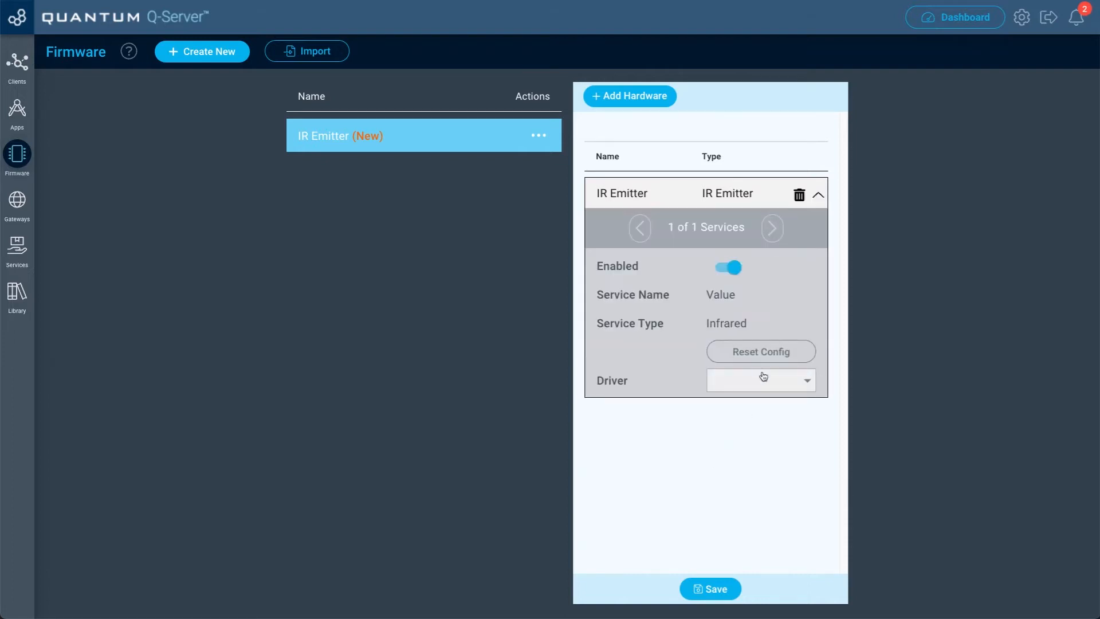
{"action": "left_click", "coordinate": [755, 389]}
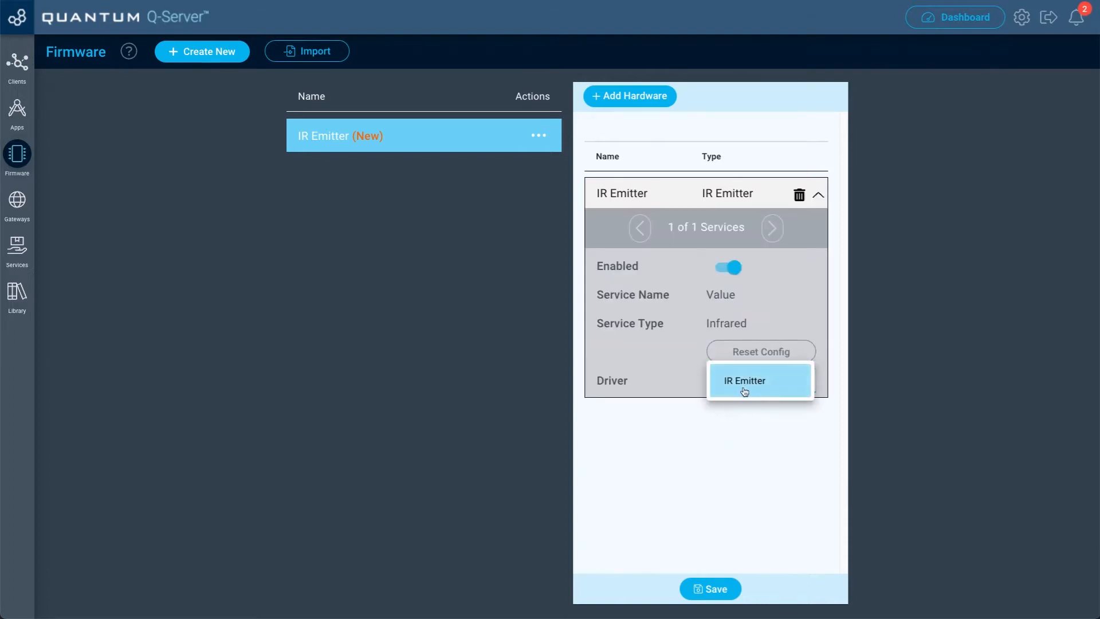
{"action": "left_click", "coordinate": [744, 391]}
{"action": "left_click", "coordinate": [746, 439]}
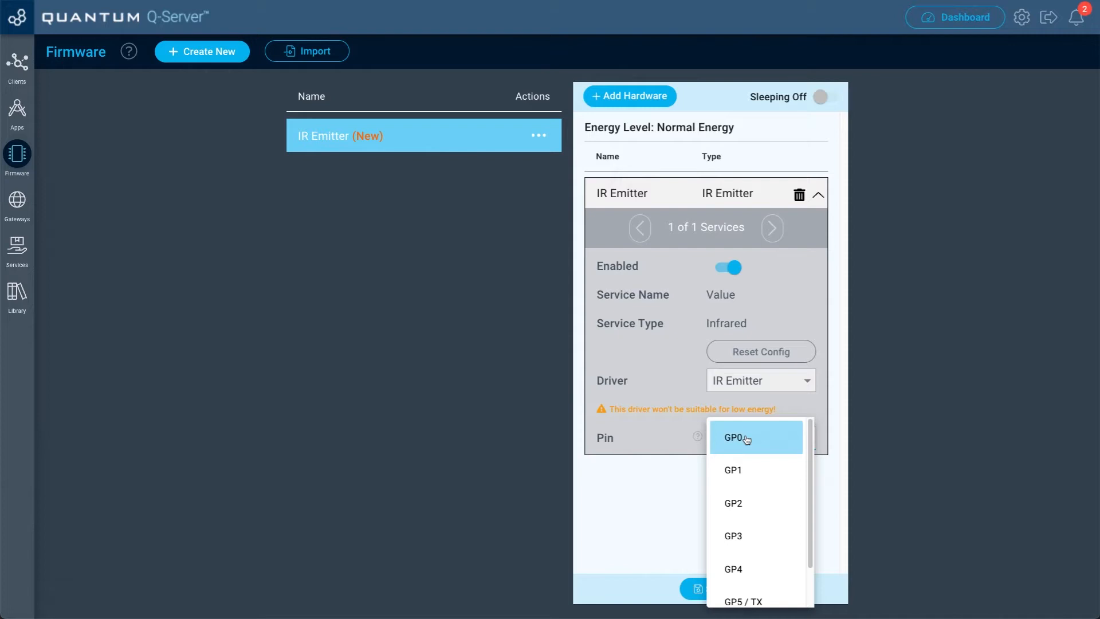
{"action": "left_click", "coordinate": [755, 440]}
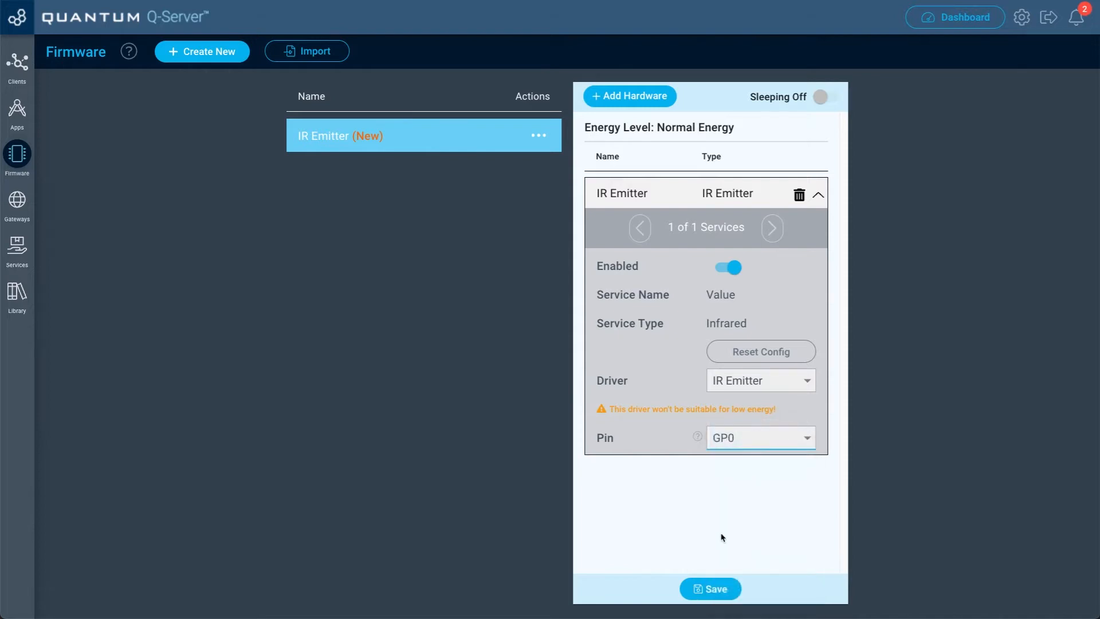
{"action": "left_click", "coordinate": [706, 590]}
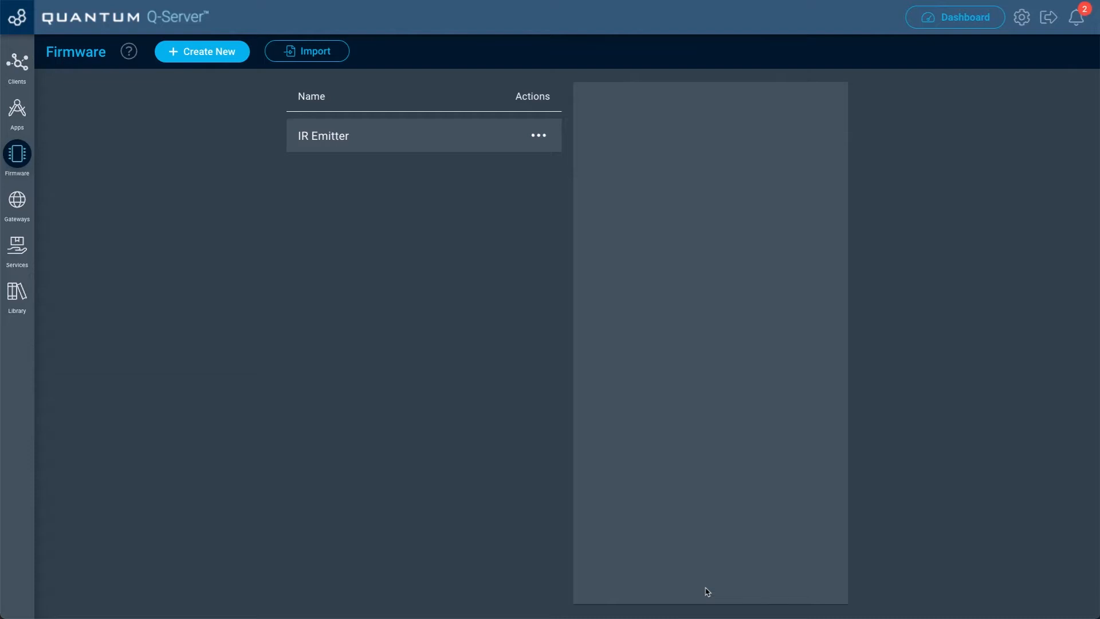
- Upload the IR Emitter firmware to the IR Emitter client
{"action": "left_click", "coordinate": [548, 139]}
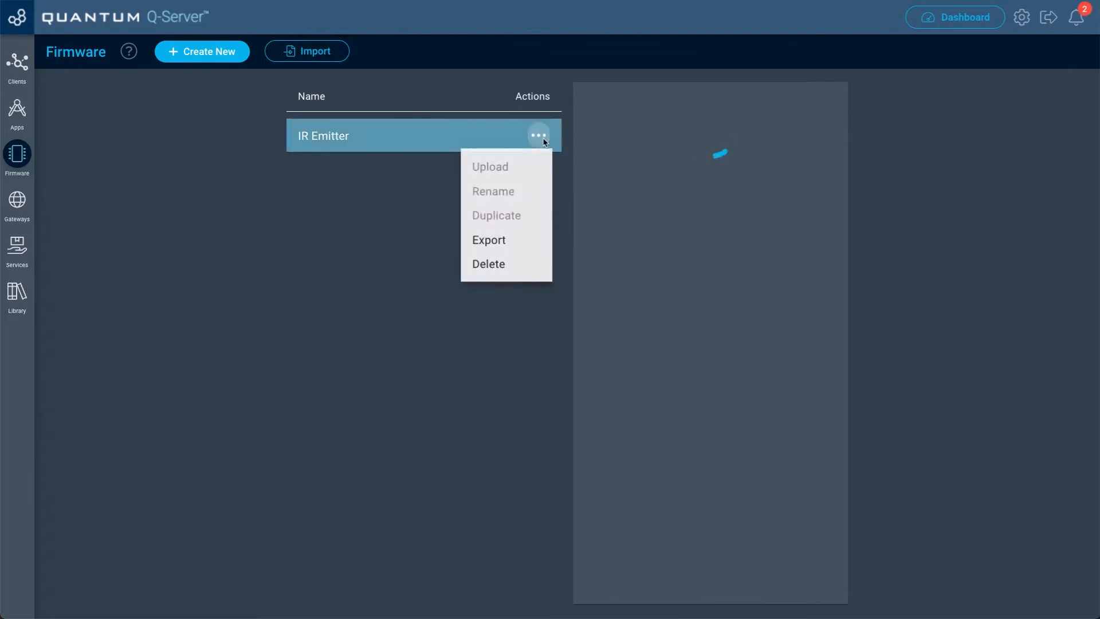
{"action": "left_click", "coordinate": [530, 168]}
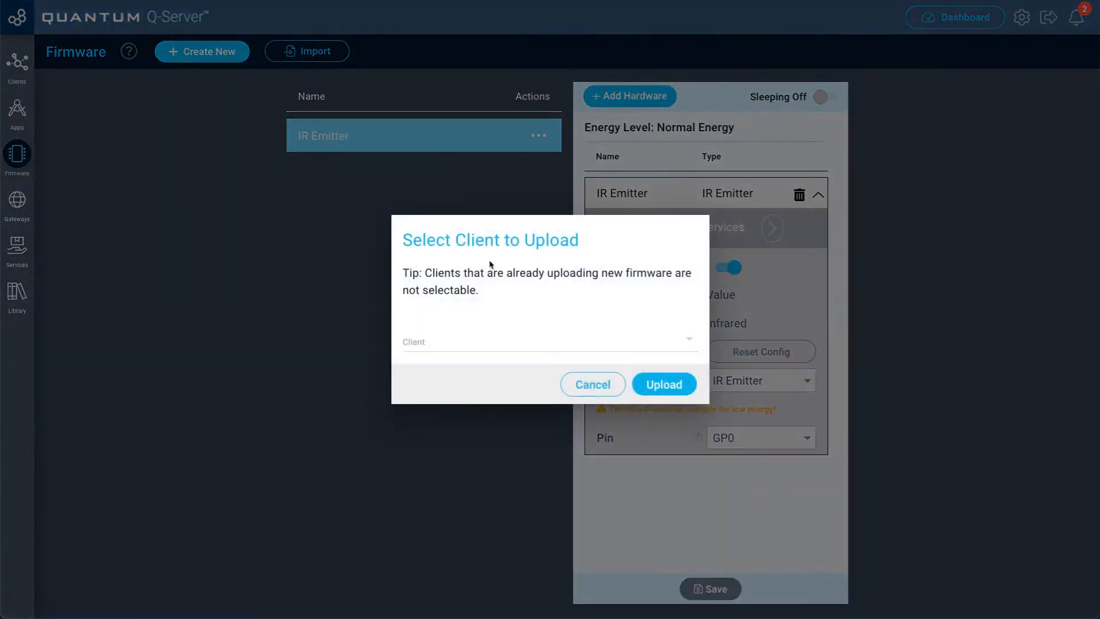
{"action": "left_click", "coordinate": [466, 346]}
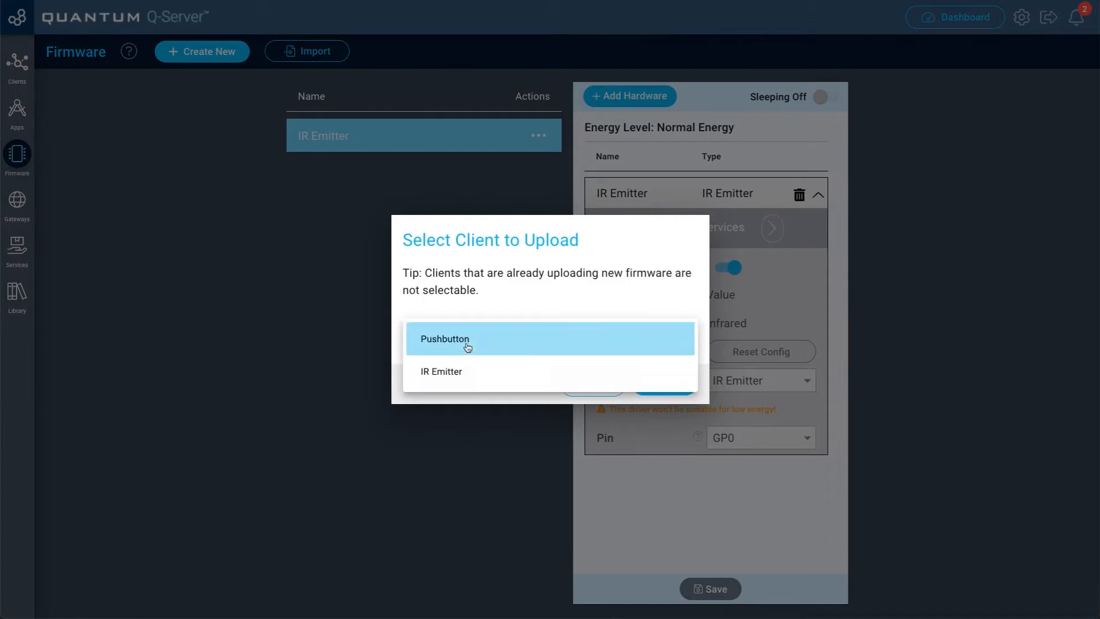
{"action": "left_click", "coordinate": [448, 374]}
{"action": "left_click", "coordinate": [666, 388]}
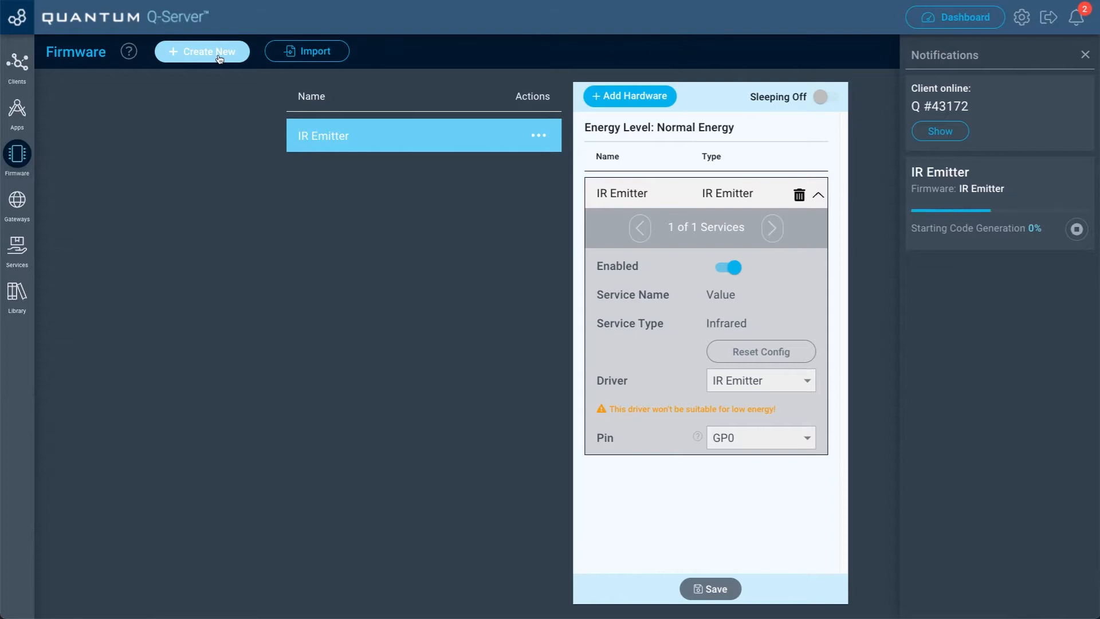
- Create a second firmware named Pushbutton
{"action": "left_click", "coordinate": [219, 58]}
{"action": "left_click", "coordinate": [480, 316]}
{"action": "type", "text": "Pushbutton"}
{"action": "left_click", "coordinate": [663, 368]}
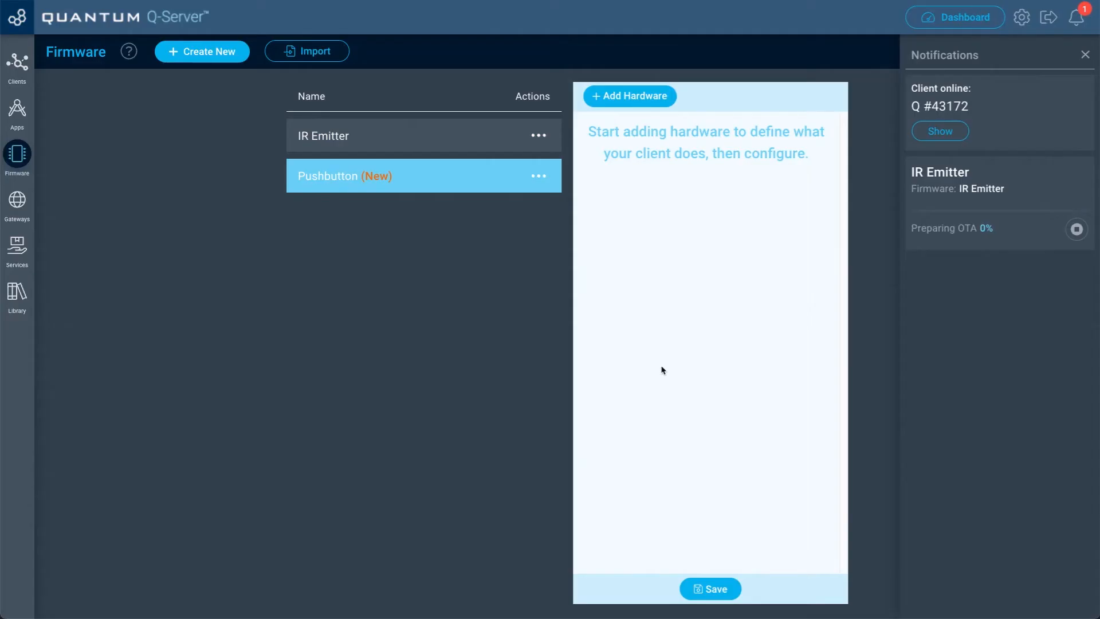
- Add a Button hardware component named Pushbutton to the Pushbutton firmware
{"action": "left_click", "coordinate": [627, 100]}
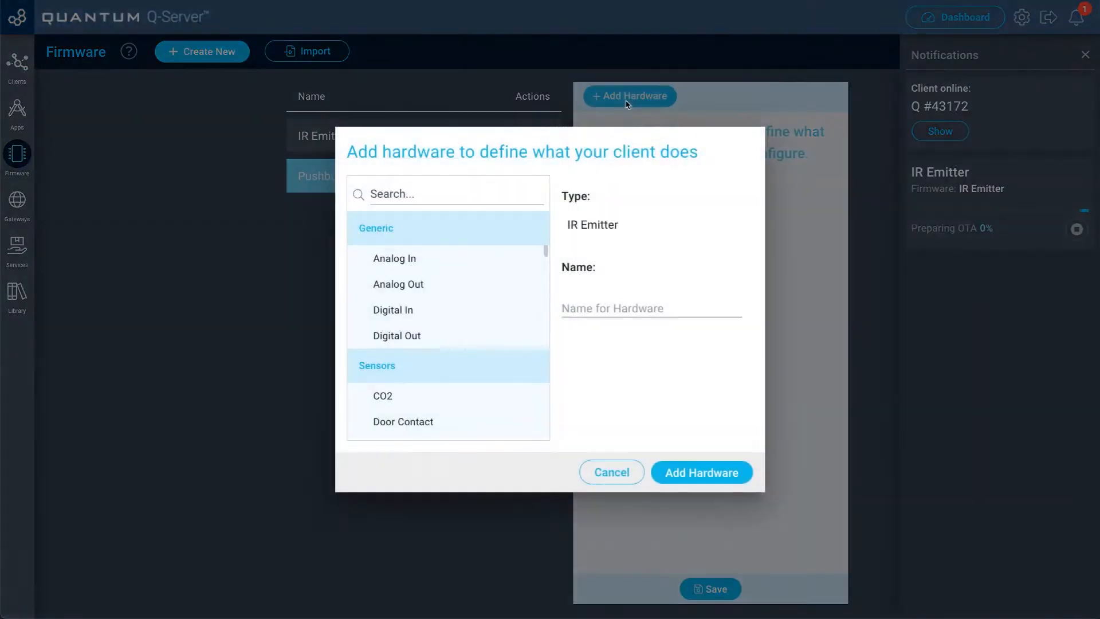
{"action": "left_click", "coordinate": [474, 189]}
{"action": "type", "text": "butt"}
{"action": "left_click", "coordinate": [452, 264]}
{"action": "left_click", "coordinate": [619, 308]}
{"action": "type", "text": "P"}
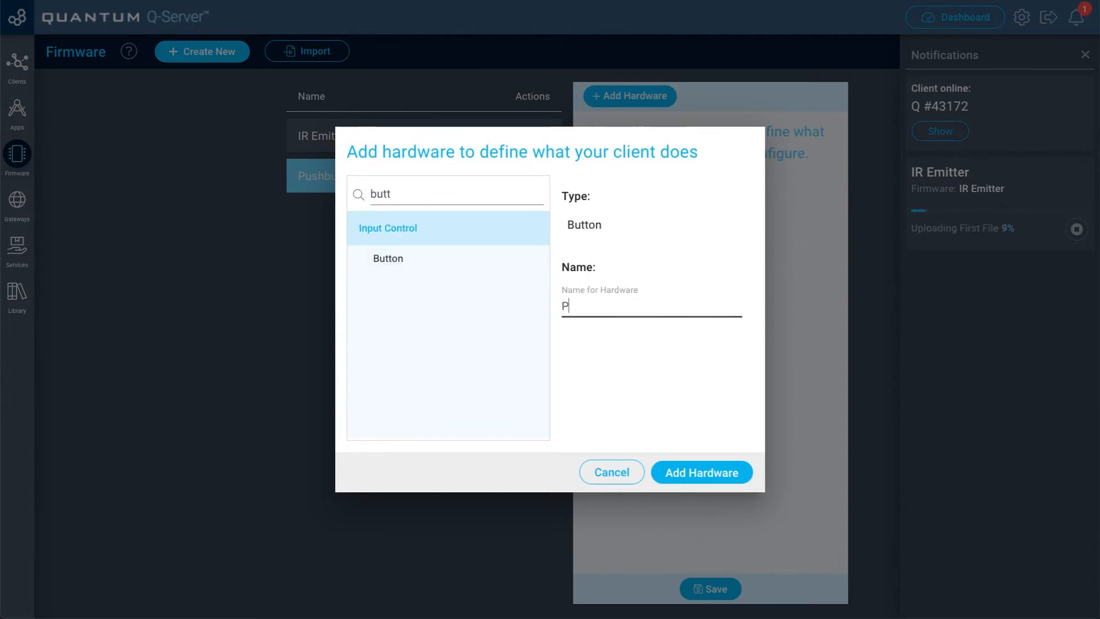
{"action": "type", "text": "ushbutton"}
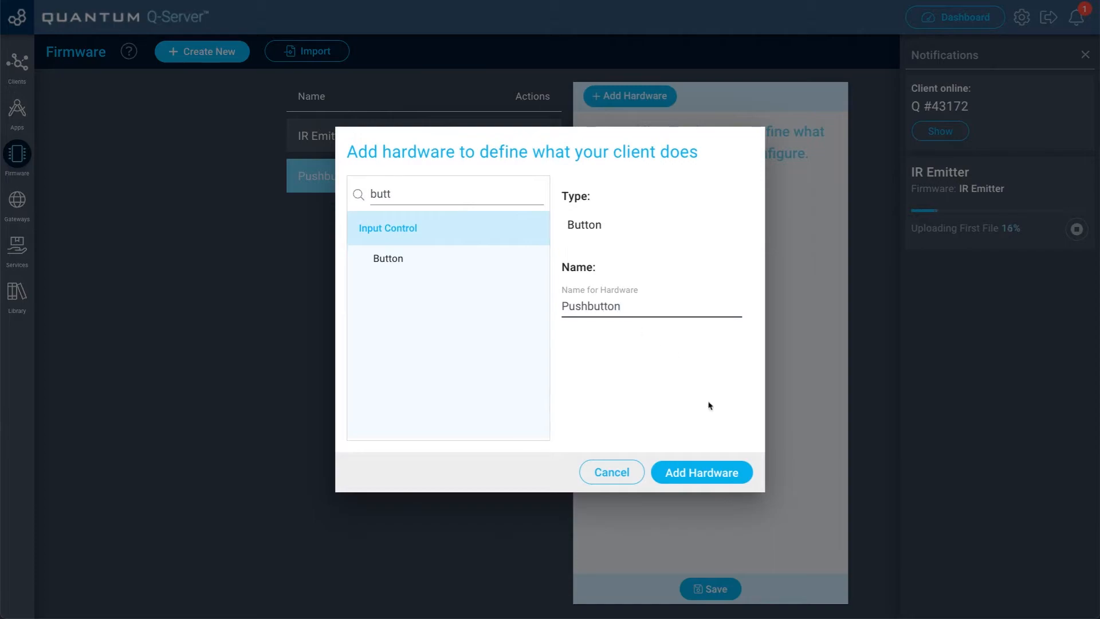
{"action": "left_click", "coordinate": [711, 477]}
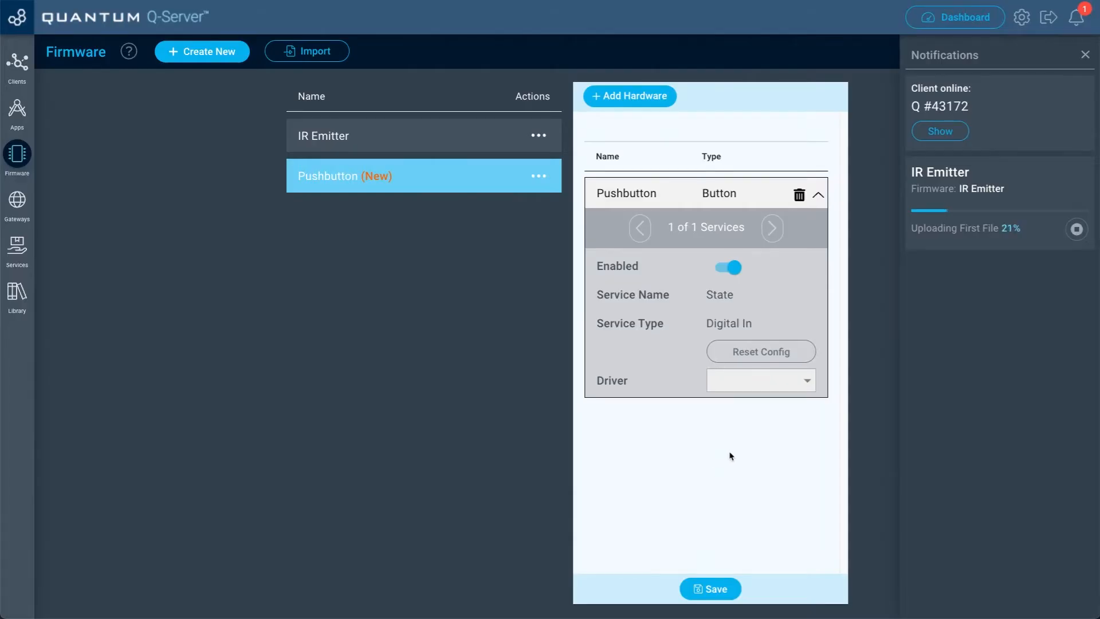
- Configure the Pushbutton hardware with the GPIO driver, pin GP0, debounce Enabled and pin mode Input Pull Down, and save the firmware
{"action": "left_click", "coordinate": [751, 382]}
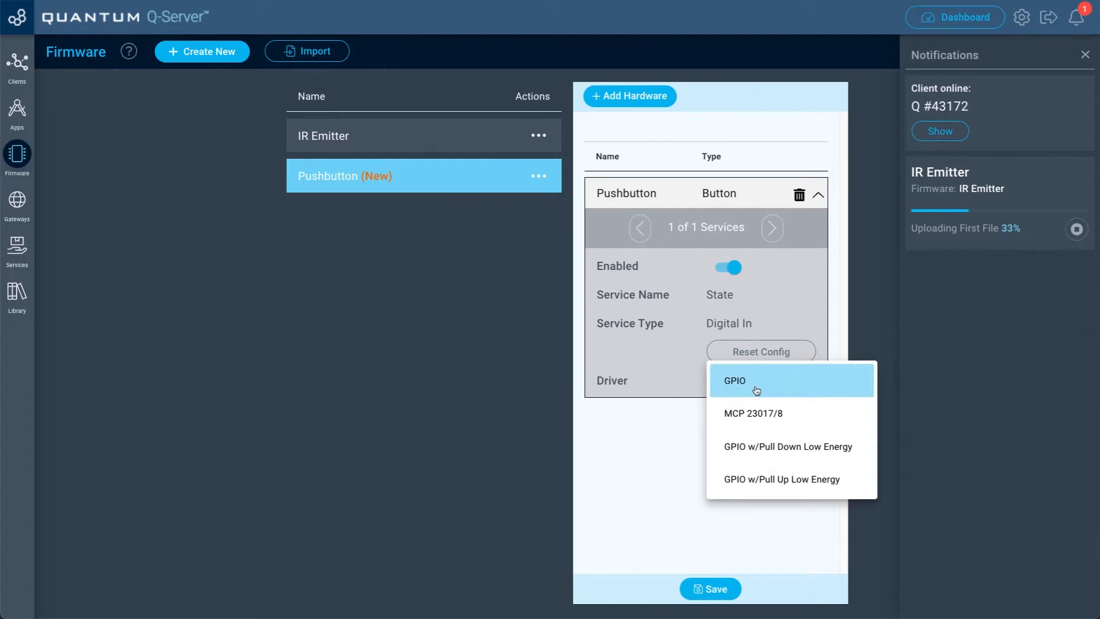
{"action": "left_click", "coordinate": [753, 389]}
{"action": "left_click", "coordinate": [754, 414]}
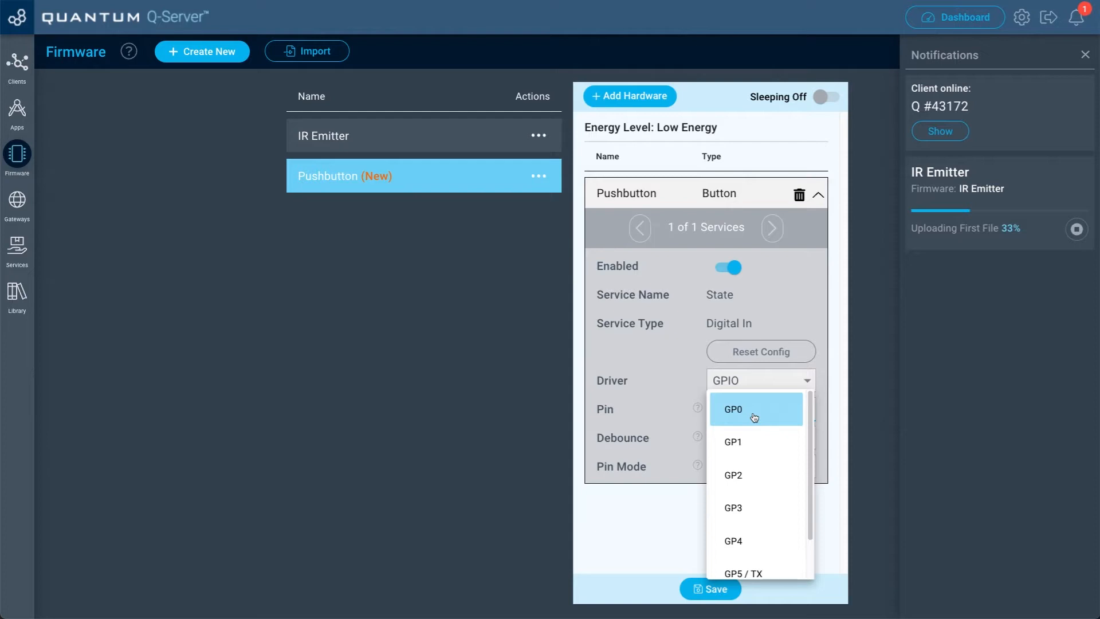
{"action": "left_click", "coordinate": [754, 416]}
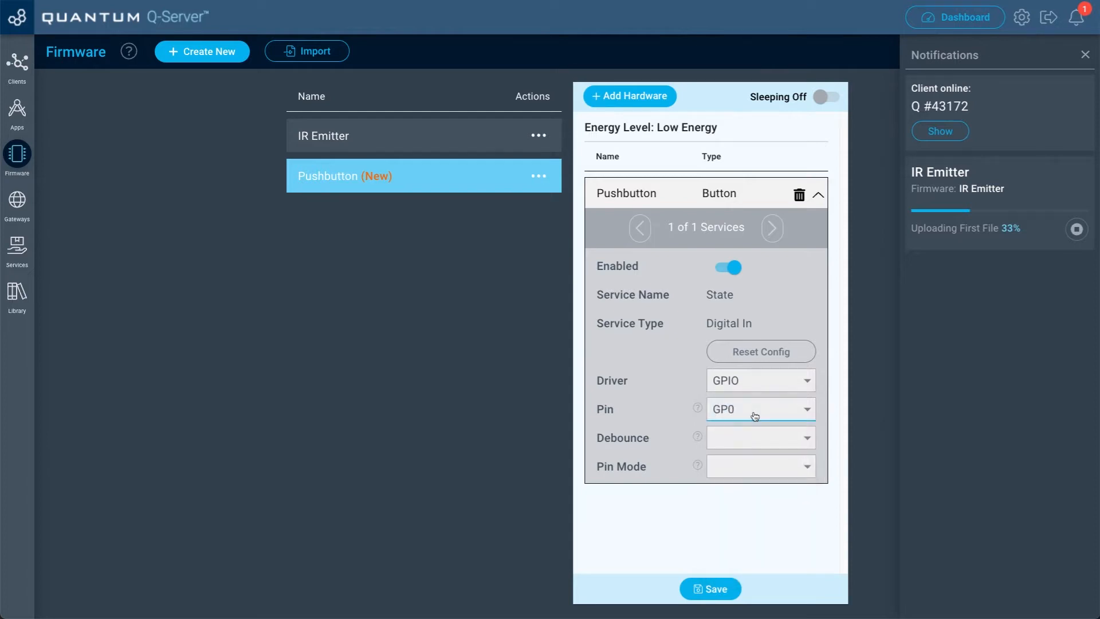
{"action": "left_click", "coordinate": [743, 446]}
{"action": "left_click", "coordinate": [743, 449]}
{"action": "left_click", "coordinate": [744, 467]}
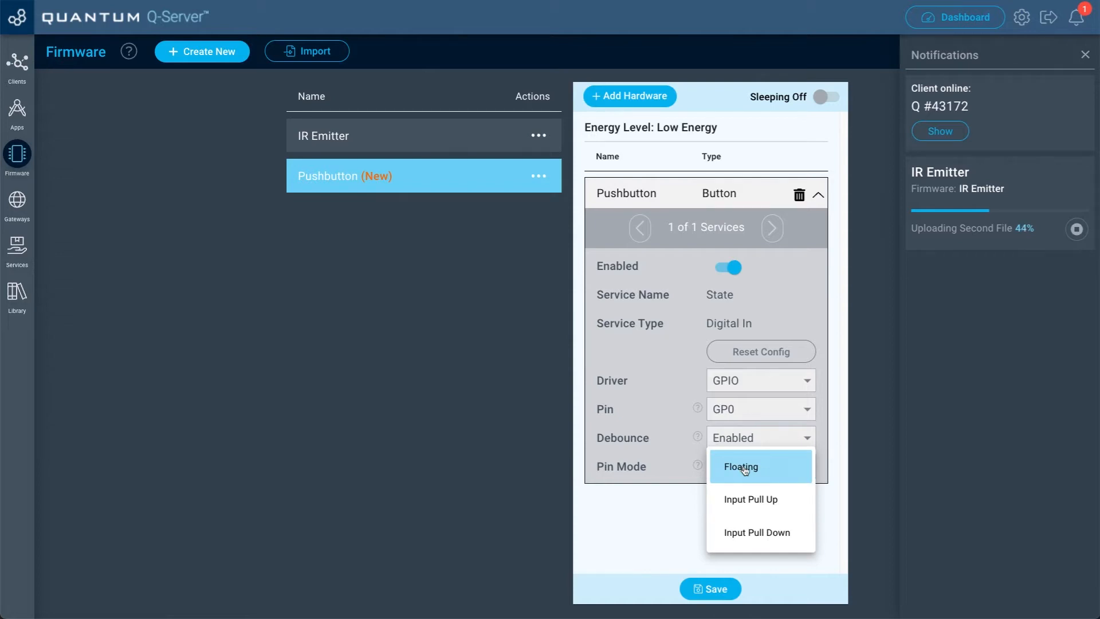
{"action": "left_click", "coordinate": [760, 545]}
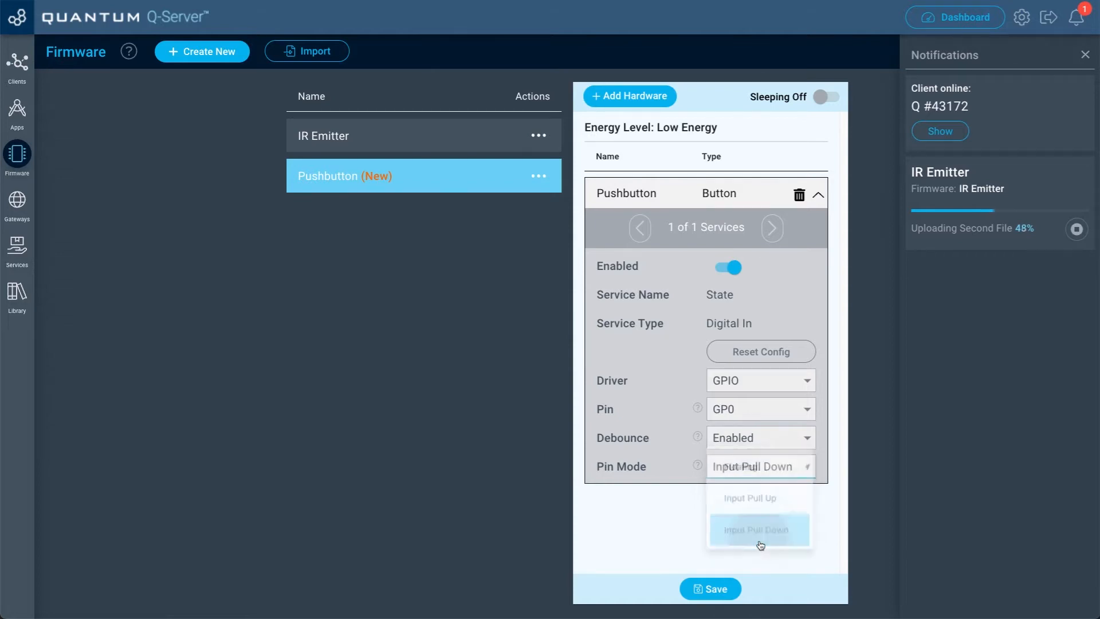
{"action": "left_click", "coordinate": [718, 590]}
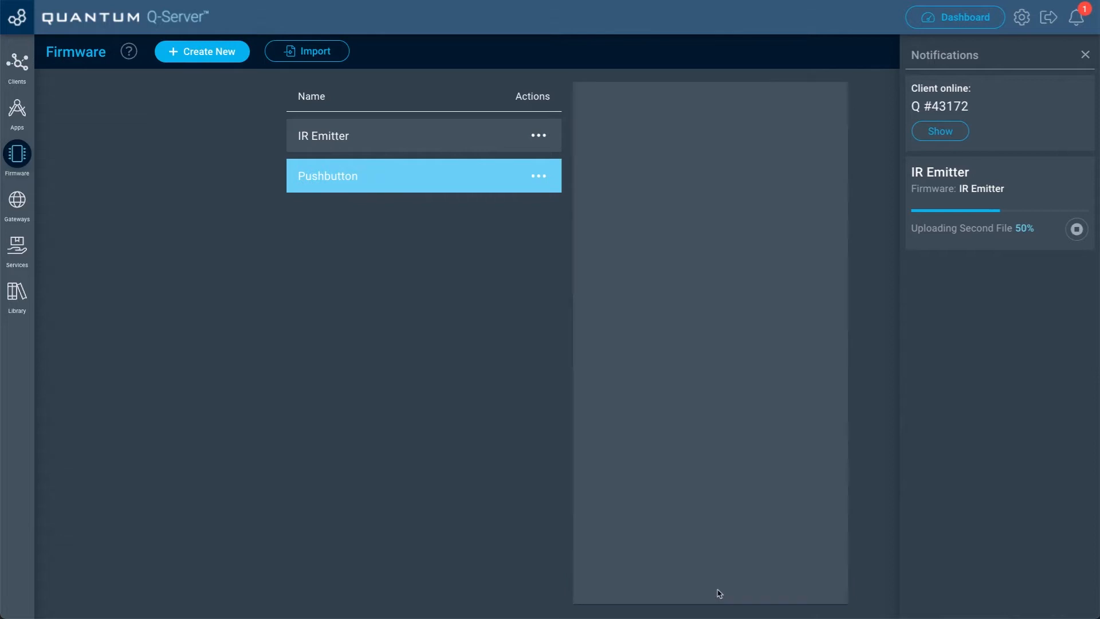
- Upload the Pushbutton firmware to the Pushbutton client and dismiss the notifications
{"action": "left_click", "coordinate": [541, 180]}
{"action": "left_click", "coordinate": [524, 210]}
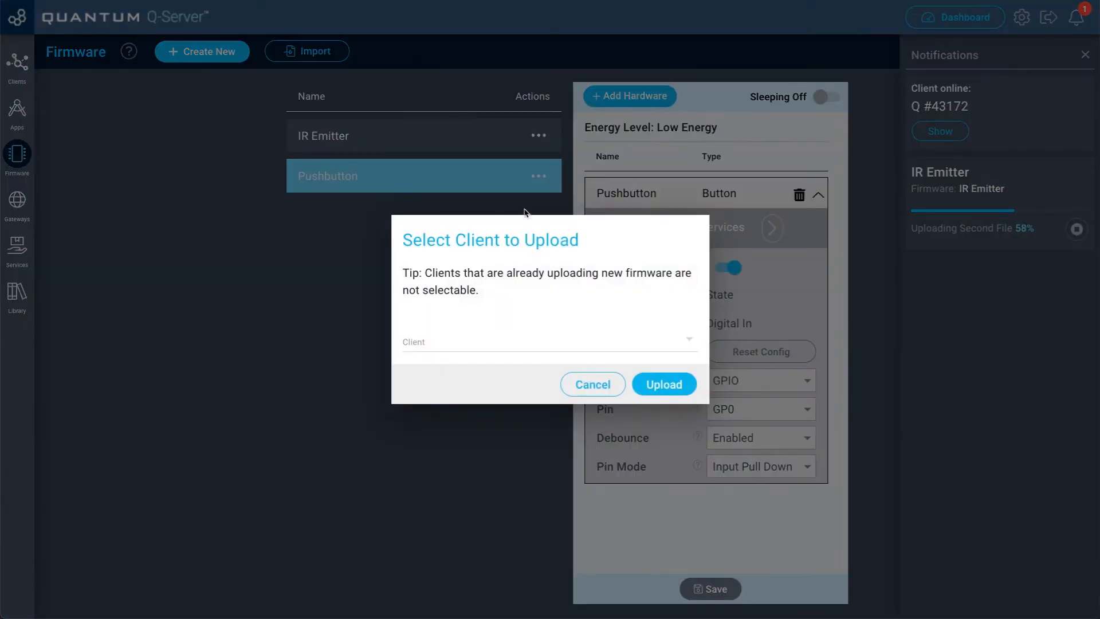
{"action": "left_click", "coordinate": [480, 342]}
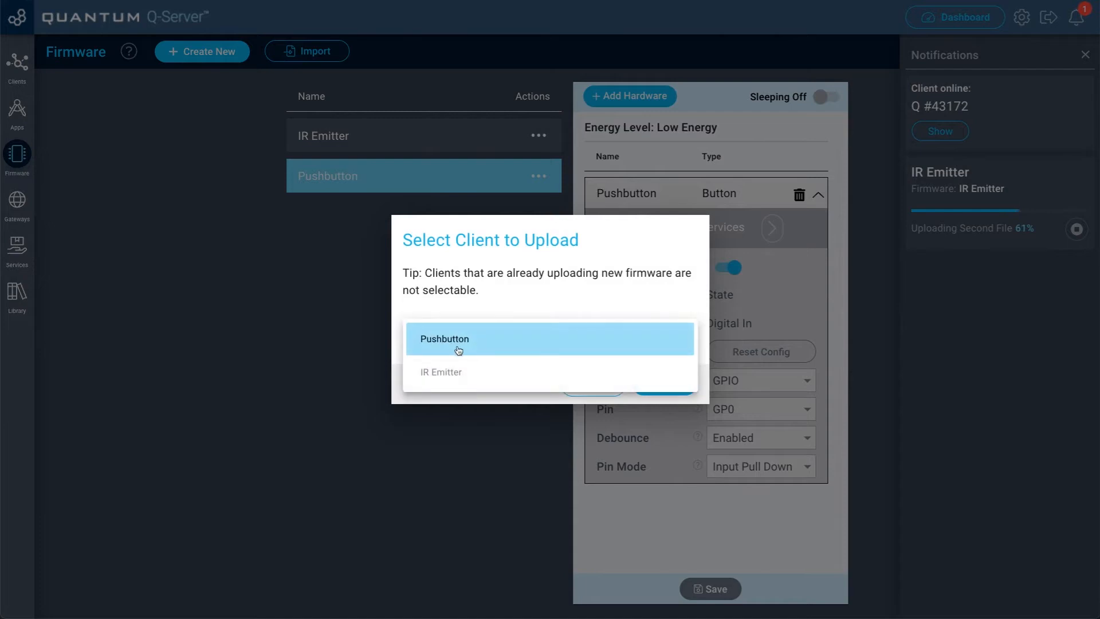
{"action": "left_click", "coordinate": [470, 349]}
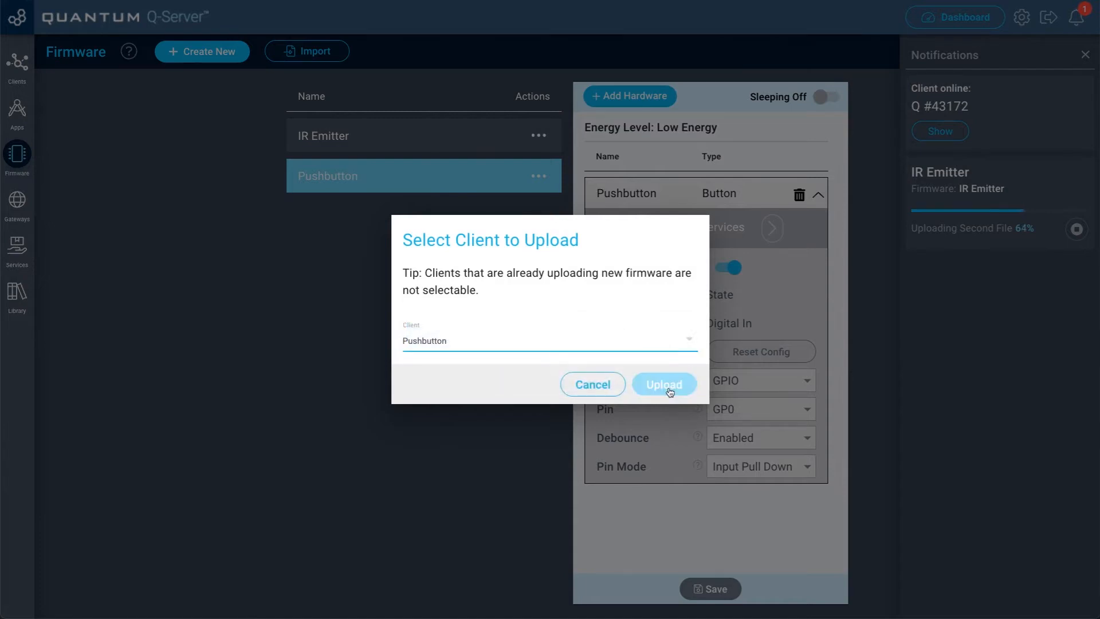
{"action": "left_click", "coordinate": [669, 390]}
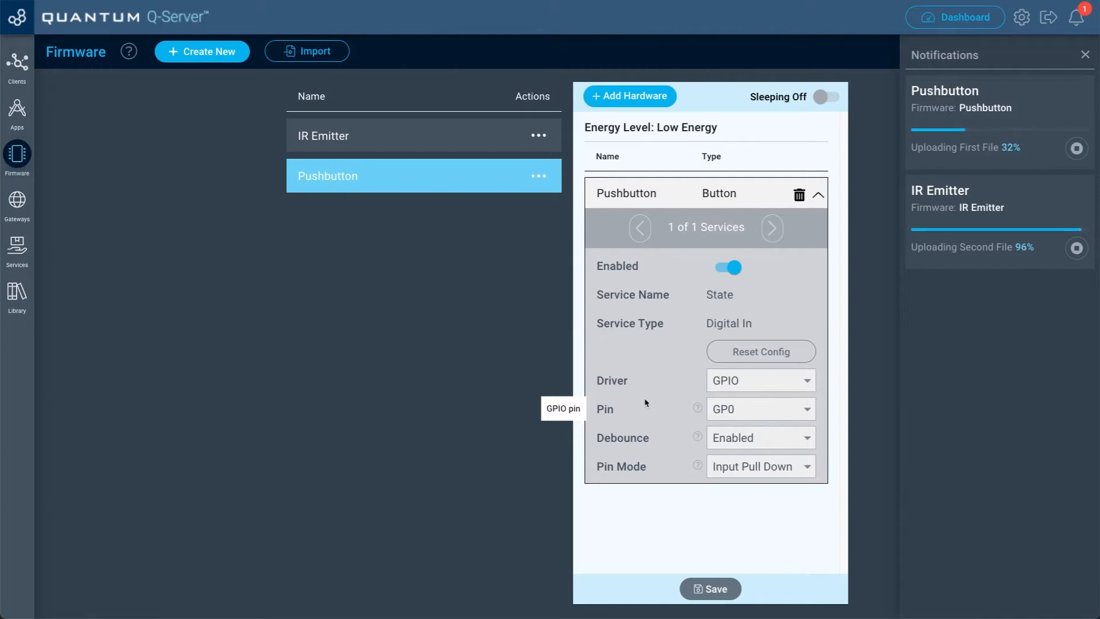
{"action": "left_click", "coordinate": [1087, 60]}
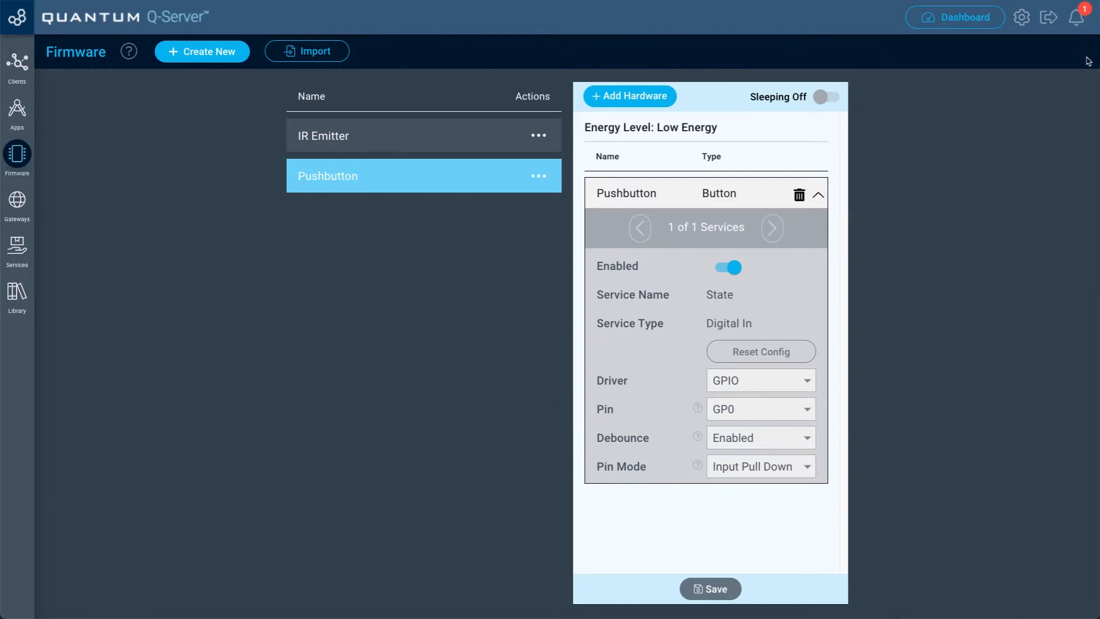
- Download the Infrared service from the Library
{"action": "left_click", "coordinate": [15, 298]}
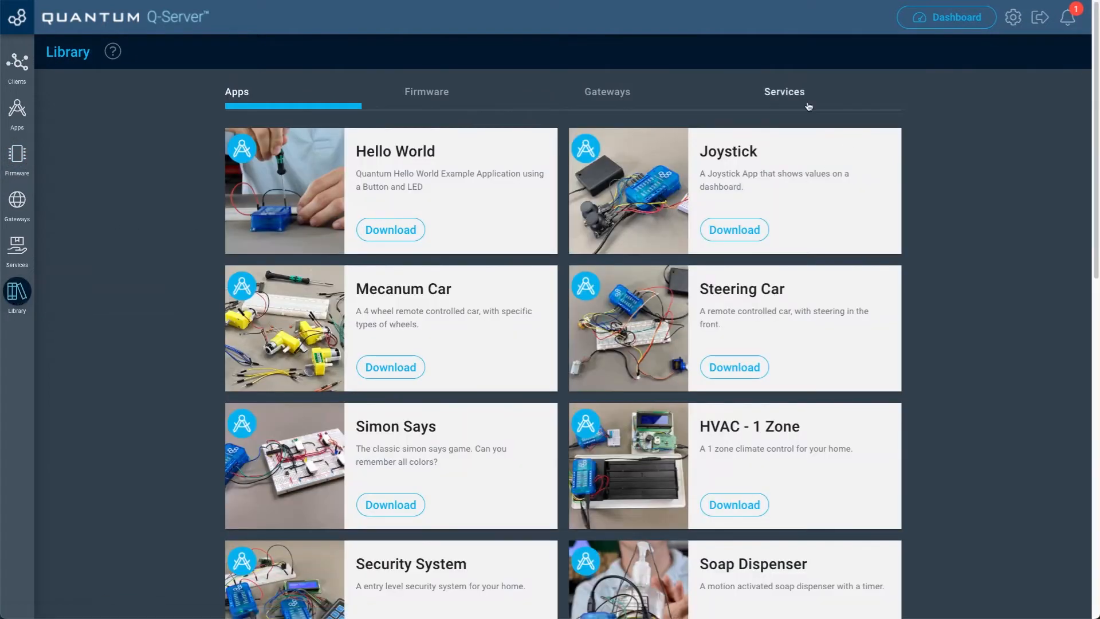
{"action": "left_click", "coordinate": [797, 96]}
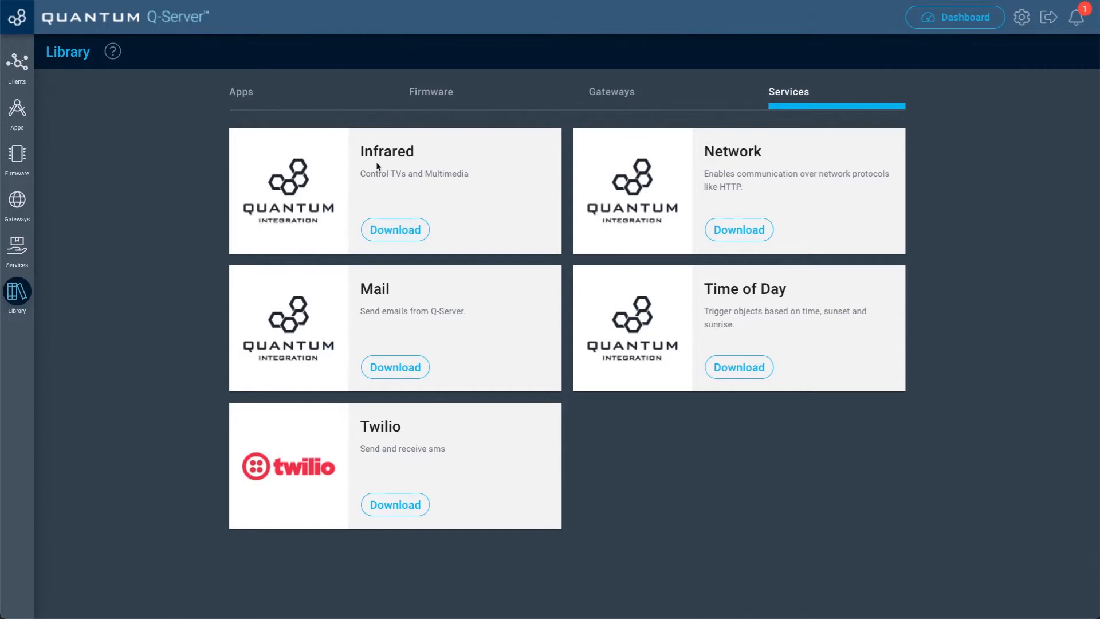
{"action": "left_click", "coordinate": [393, 231]}
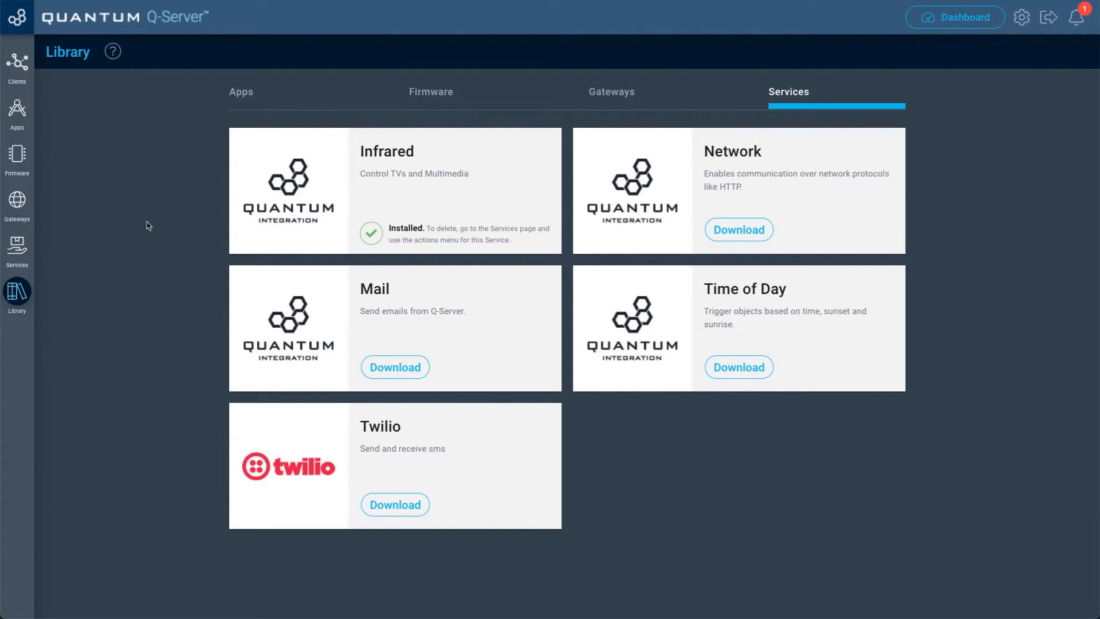
- Start the installed Infrared service and activate it to finish its setup
{"action": "left_click", "coordinate": [23, 249]}
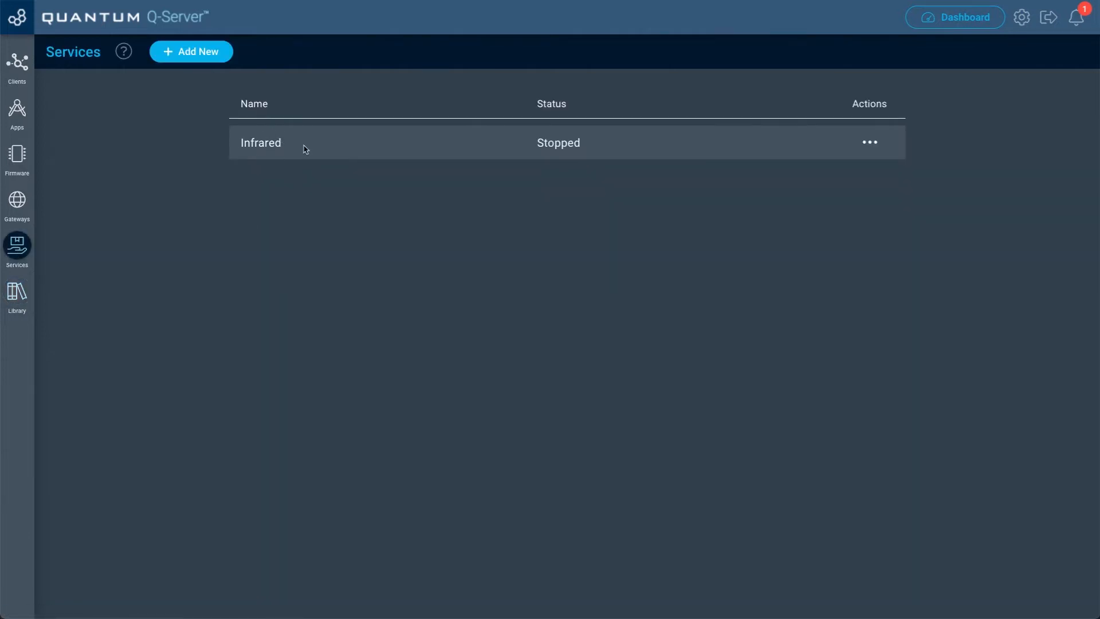
{"action": "left_click", "coordinate": [869, 142]}
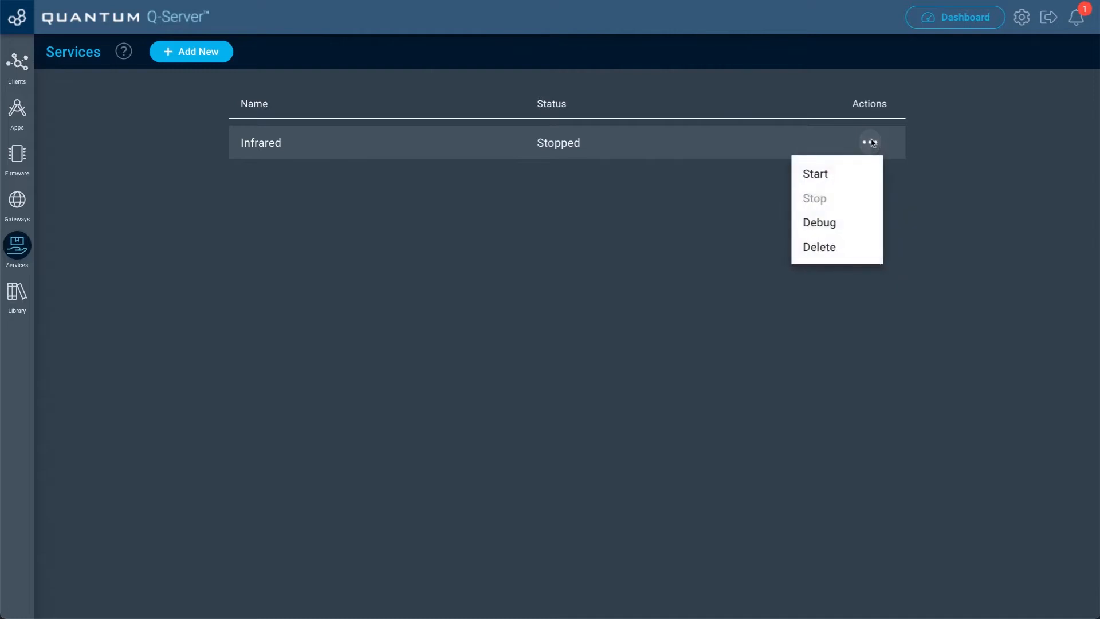
{"action": "left_click", "coordinate": [847, 178]}
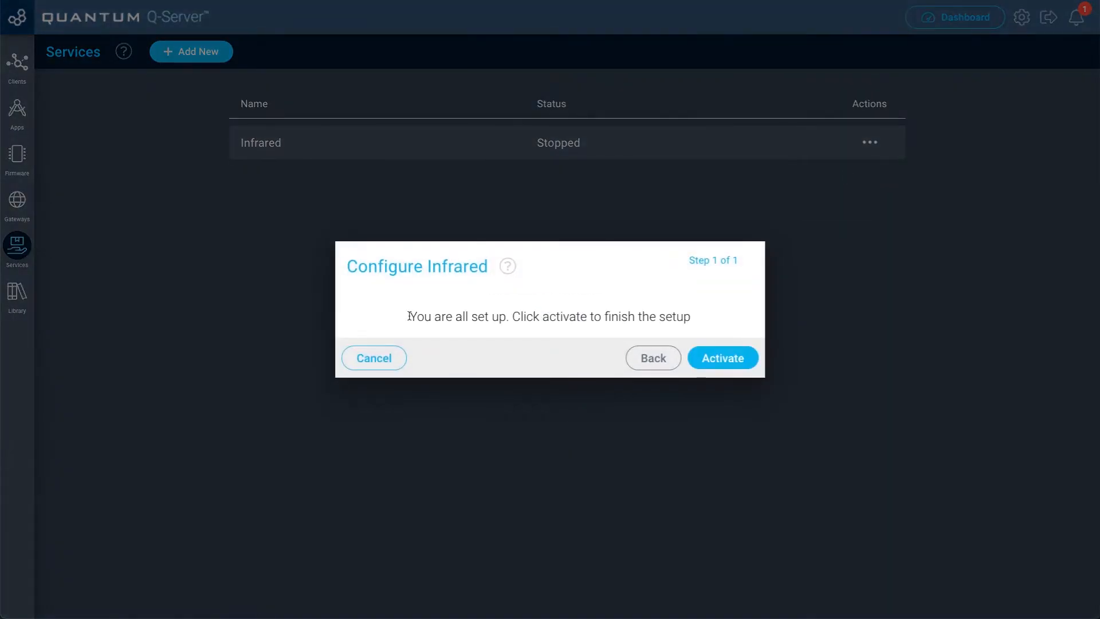
{"action": "left_click_drag", "start_coordinate": [408, 316], "coordinate": [691, 324]}
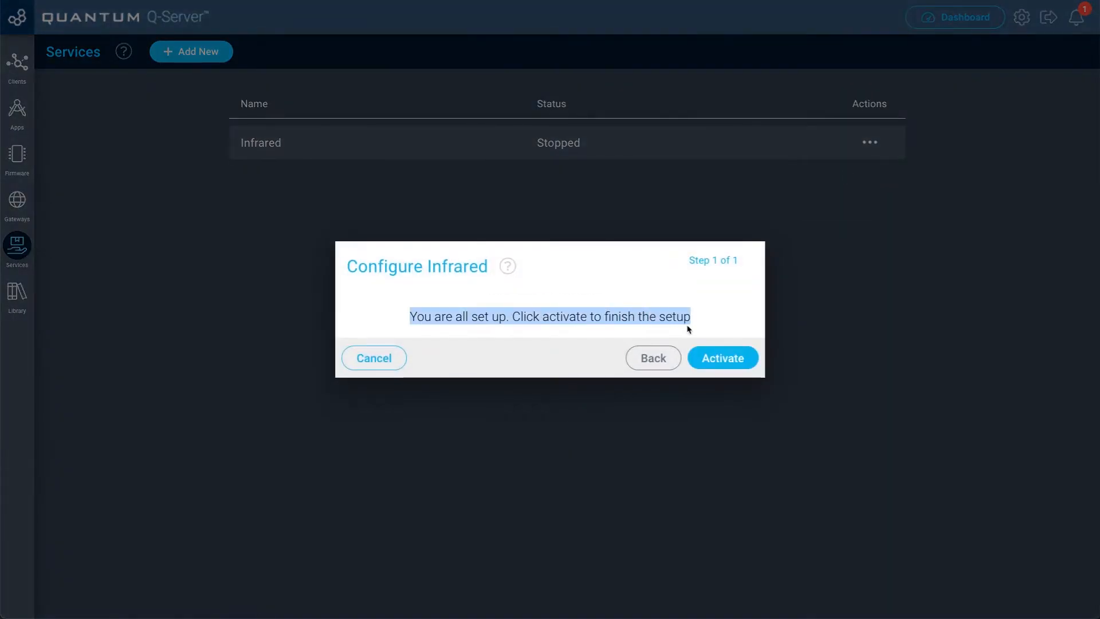
{"action": "left_click", "coordinate": [724, 359]}
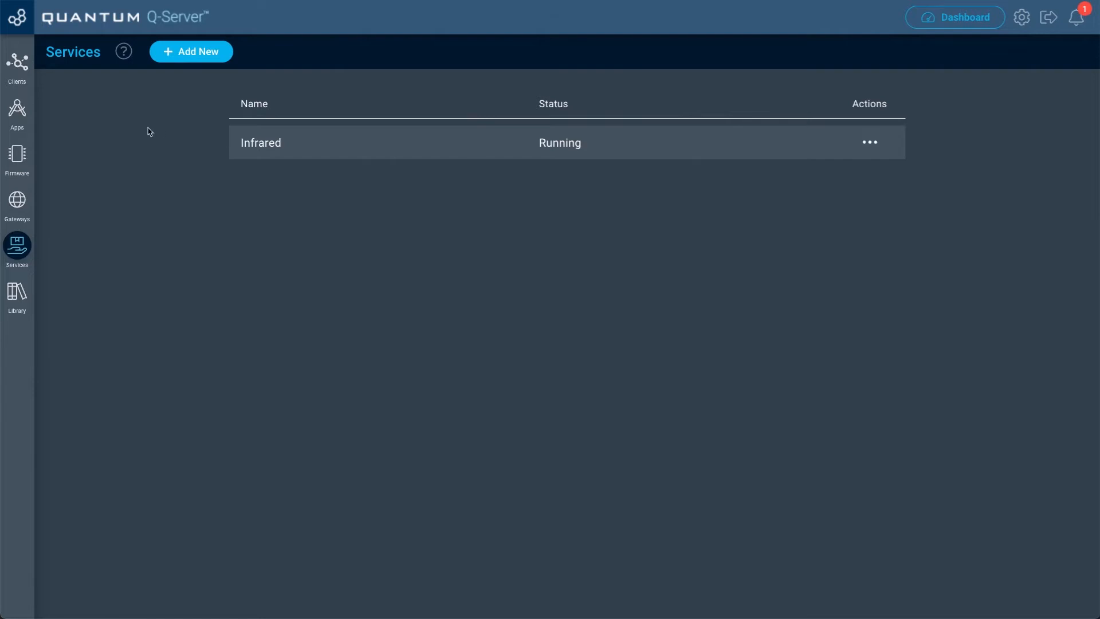
- Create a new app named Infrared Service
{"action": "left_click", "coordinate": [23, 112]}
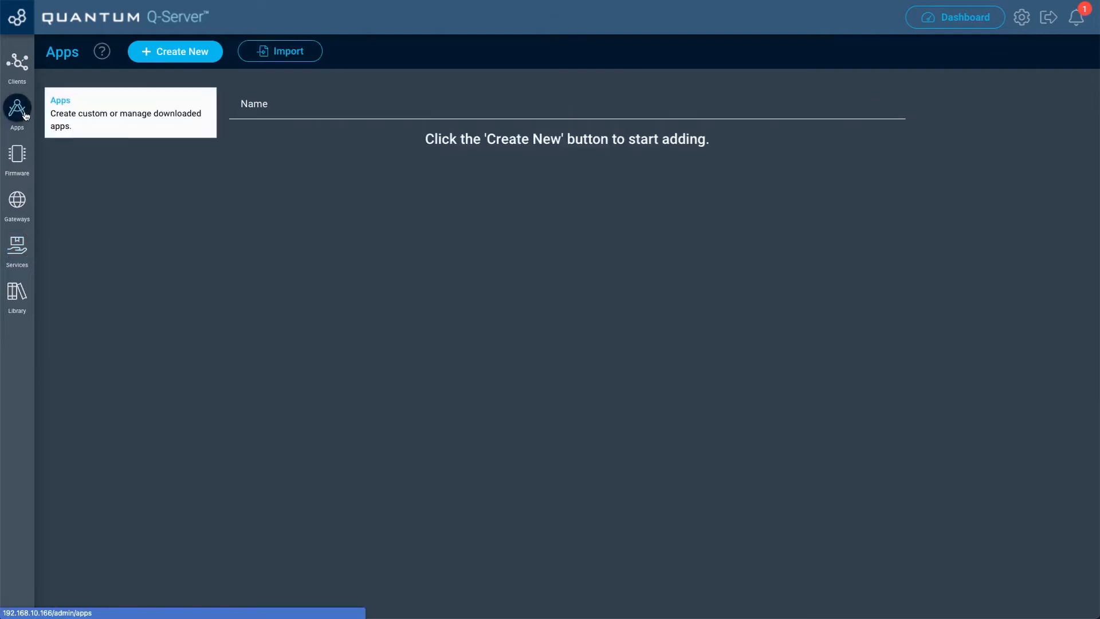
{"action": "left_click", "coordinate": [178, 58]}
{"action": "left_click", "coordinate": [484, 321]}
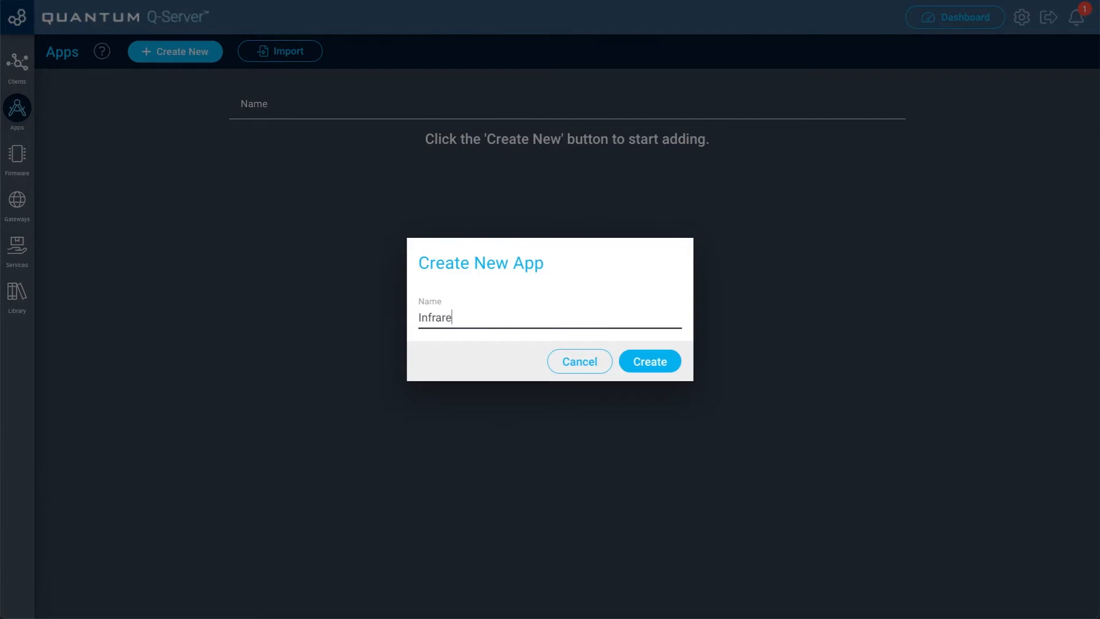
{"action": "type", "text": "Infrared Service"}
{"action": "key", "text": "Return"}
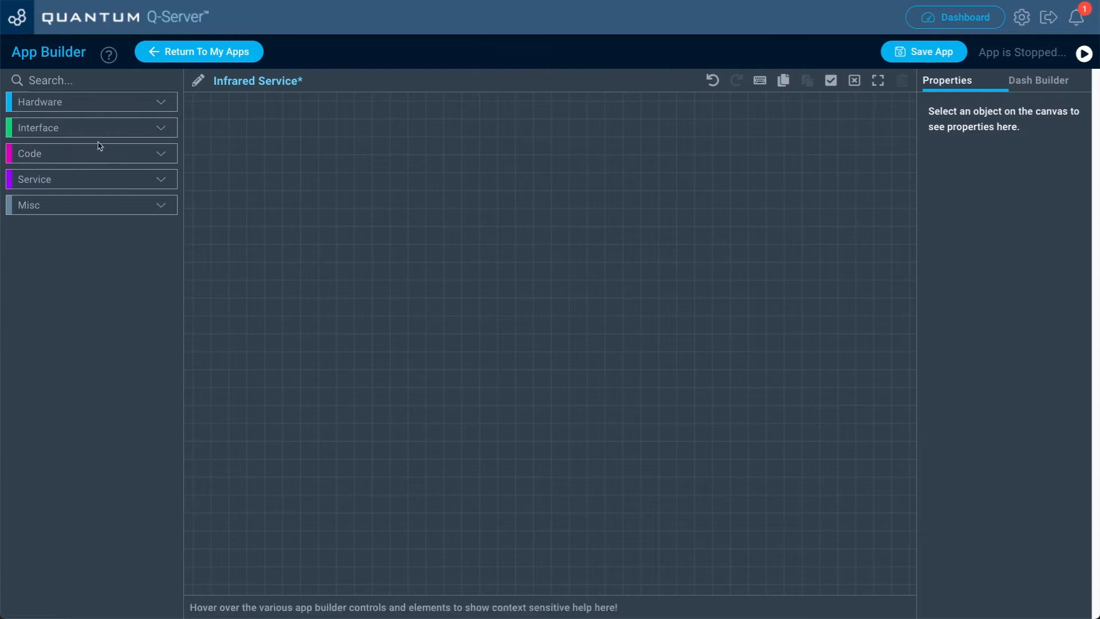
- Place an Infrared service object near the middle of the app canvas
{"action": "left_click", "coordinate": [105, 79]}
{"action": "type", "text": "infra"}
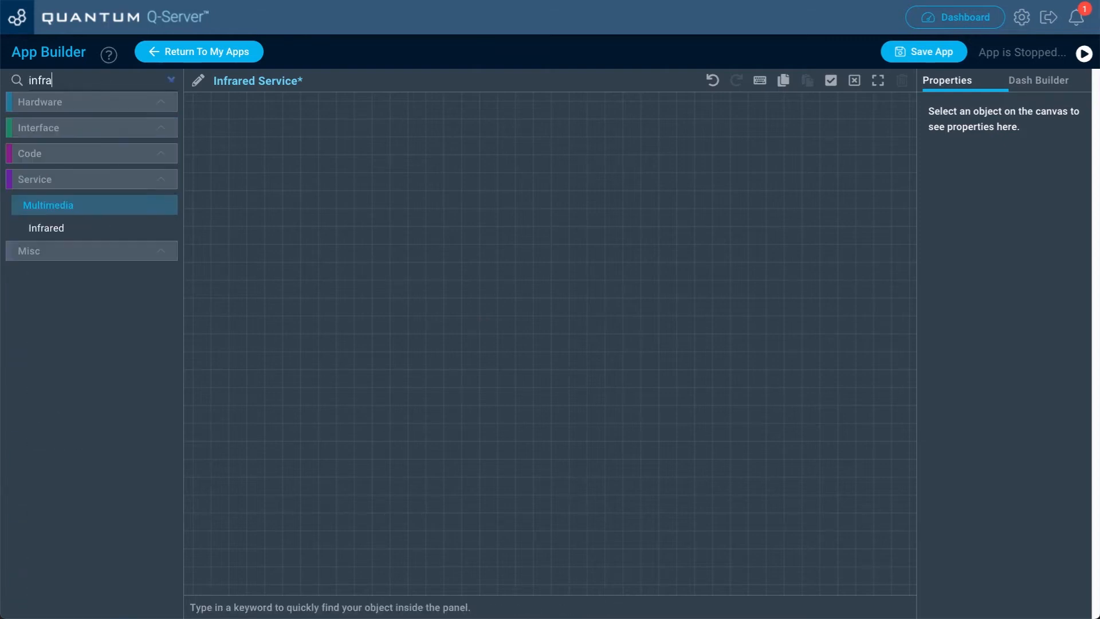
{"action": "left_click_drag", "start_coordinate": [62, 232], "coordinate": [503, 296]}
{"action": "scroll", "coordinate": [536, 294], "scroll_direction": "down", "scroll_amount": 1}
{"action": "scroll", "coordinate": [536, 294], "scroll_direction": "down", "scroll_amount": 3}
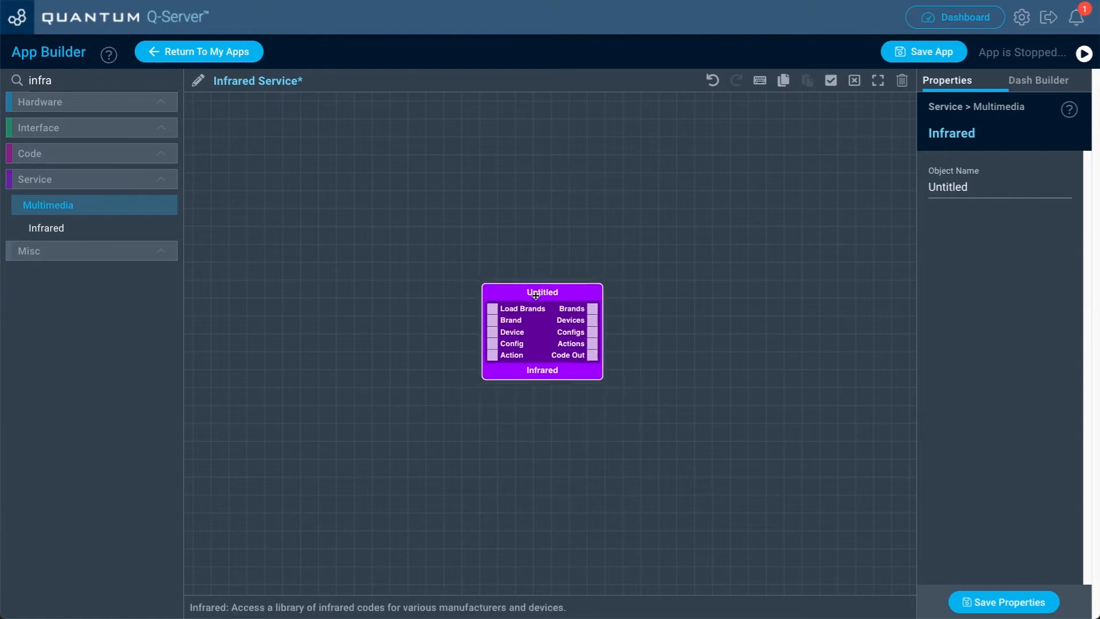
{"action": "left_click", "coordinate": [637, 307]}
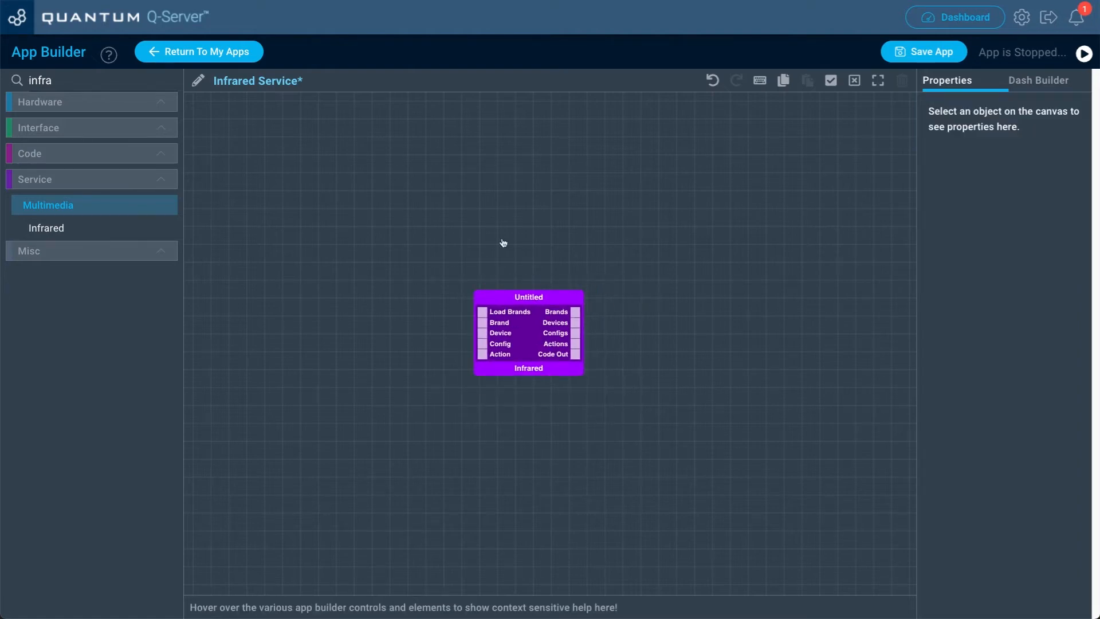
- Add an Initial Trigger object beside the Infrared object, connect its Trigger output to Load Brands, and align the two
{"action": "double_click", "coordinate": [79, 80]}
{"action": "type", "text": "init"}
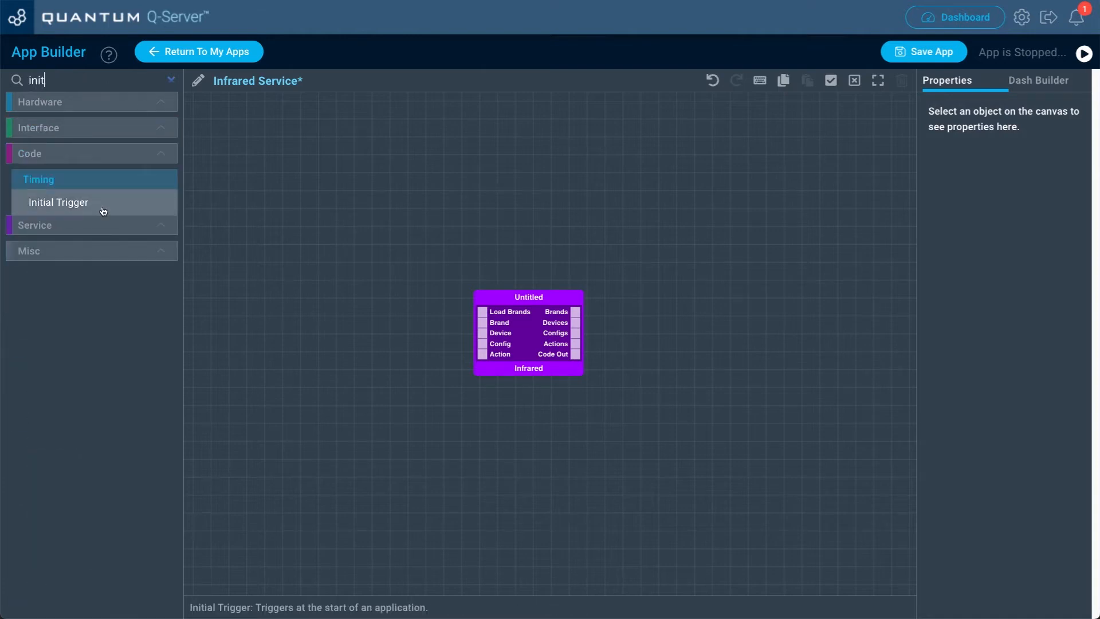
{"action": "mouse_move", "coordinate": [103, 213]}
{"action": "left_mouse_down"}
{"action": "mouse_move", "coordinate": [354, 316]}
{"action": "mouse_move", "coordinate": [337, 298]}
{"action": "mouse_move", "coordinate": [483, 316]}
{"action": "left_mouse_up"}
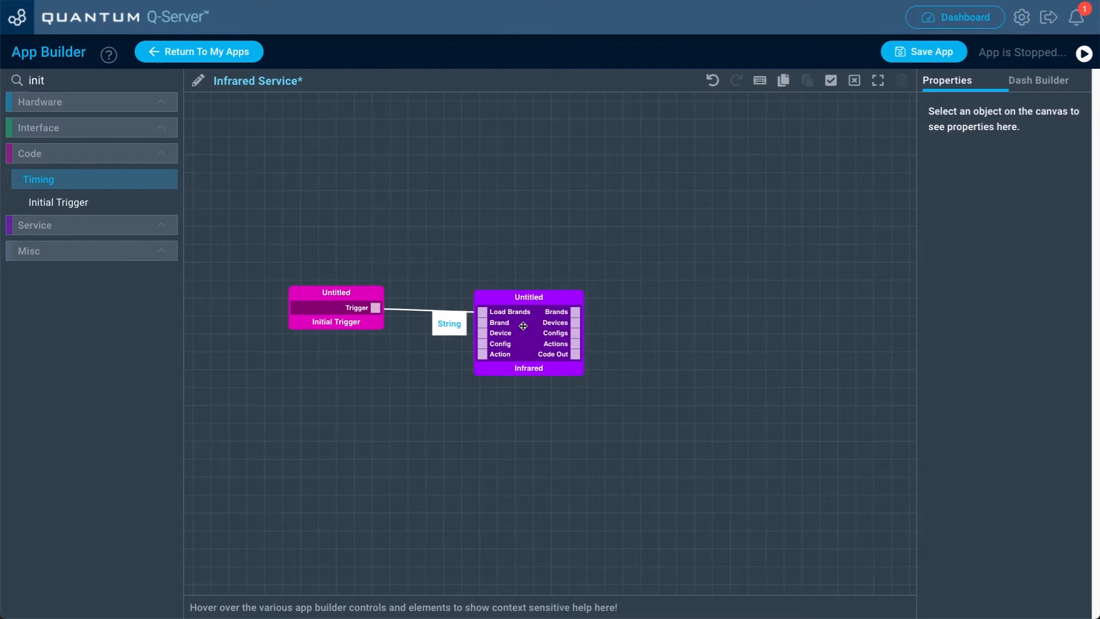
{"action": "left_click_drag", "start_coordinate": [366, 294], "coordinate": [367, 298]}
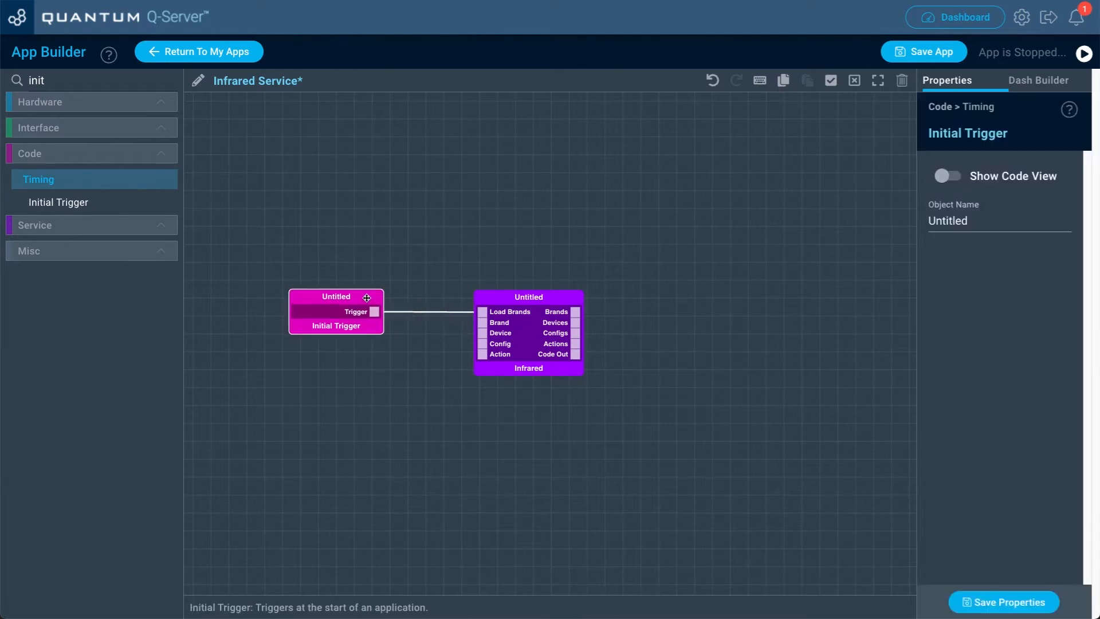
- Add four Dropdown interface objects, stacked in a column on the output side of the Infrared object
{"action": "double_click", "coordinate": [105, 84]}
{"action": "type", "text": "dropd"}
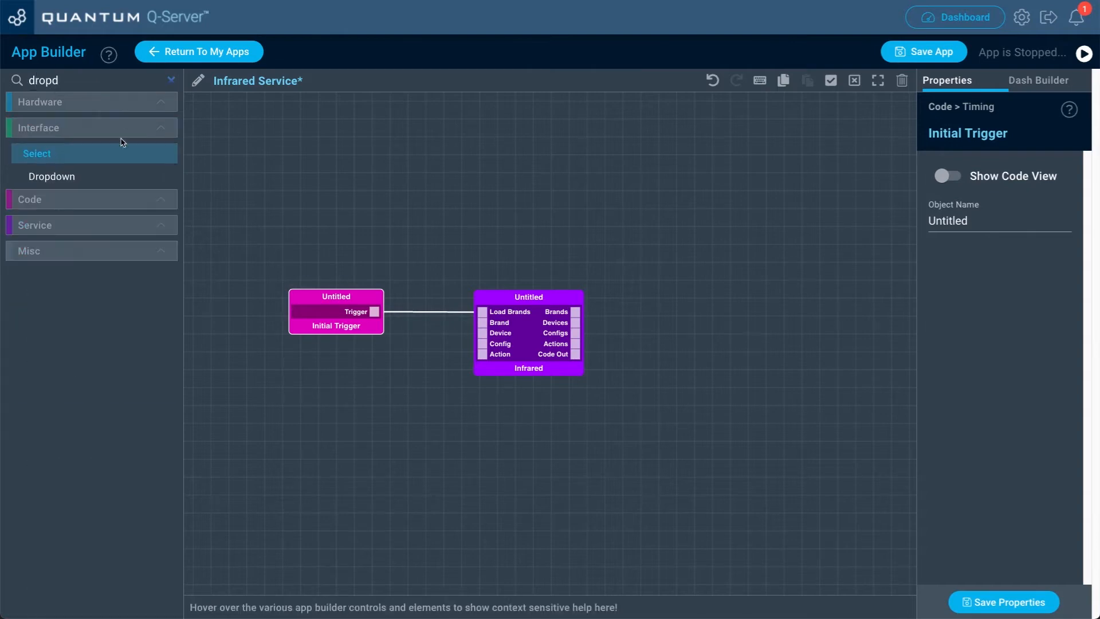
{"action": "left_click_drag", "start_coordinate": [111, 177], "coordinate": [629, 247]}
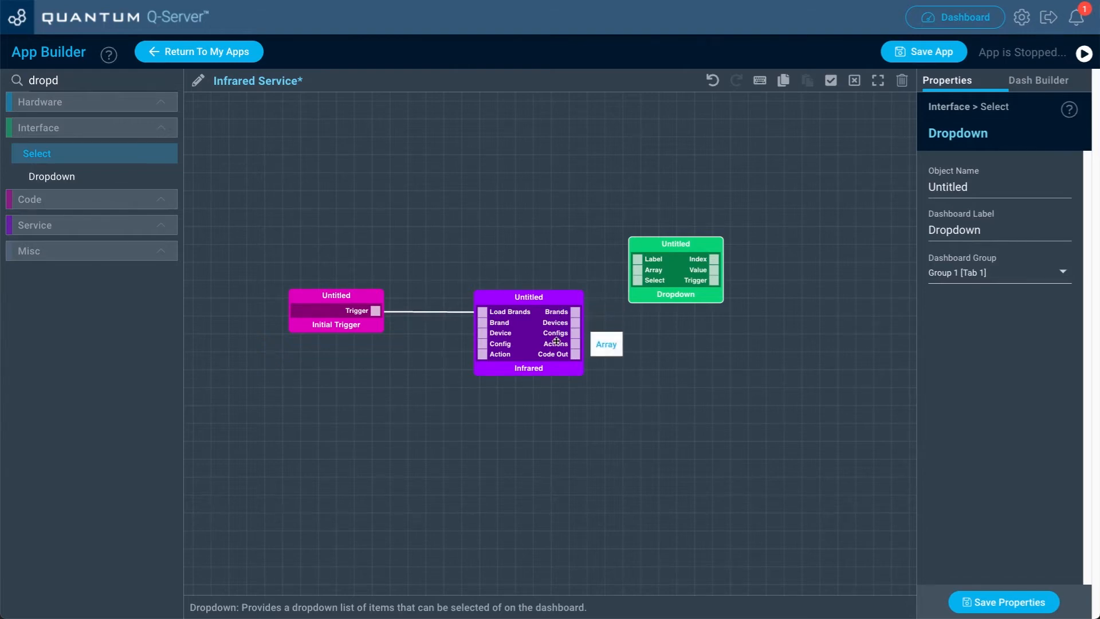
{"action": "left_click_drag", "start_coordinate": [125, 186], "coordinate": [690, 314]}
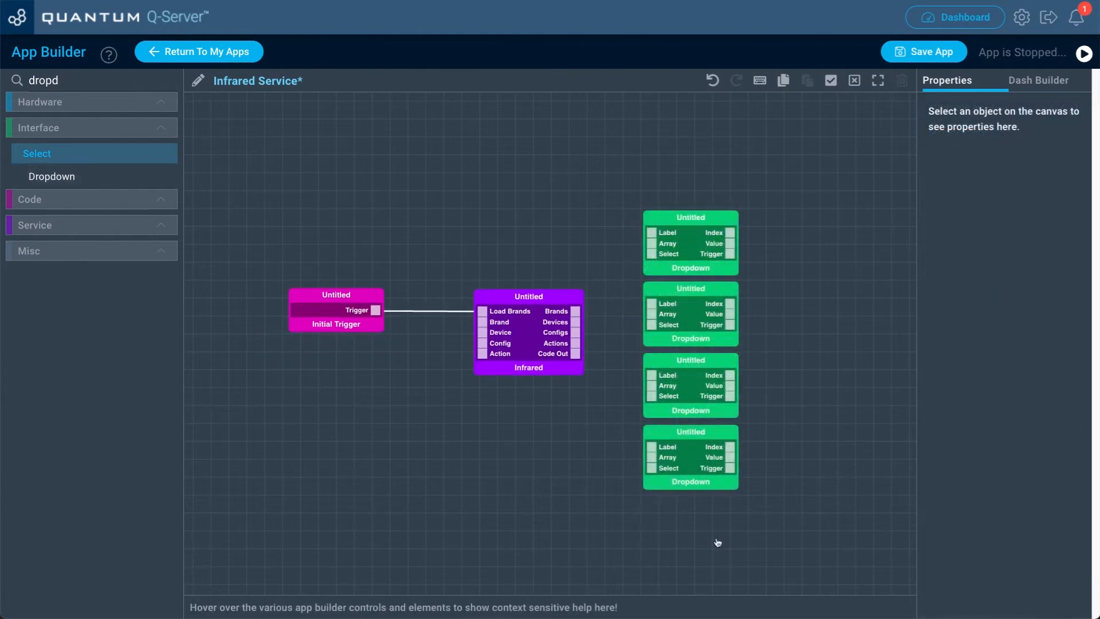
- Set both the object name and dashboard label of the first dropdown in the stack to Brands and save its properties
{"action": "left_click", "coordinate": [708, 215]}
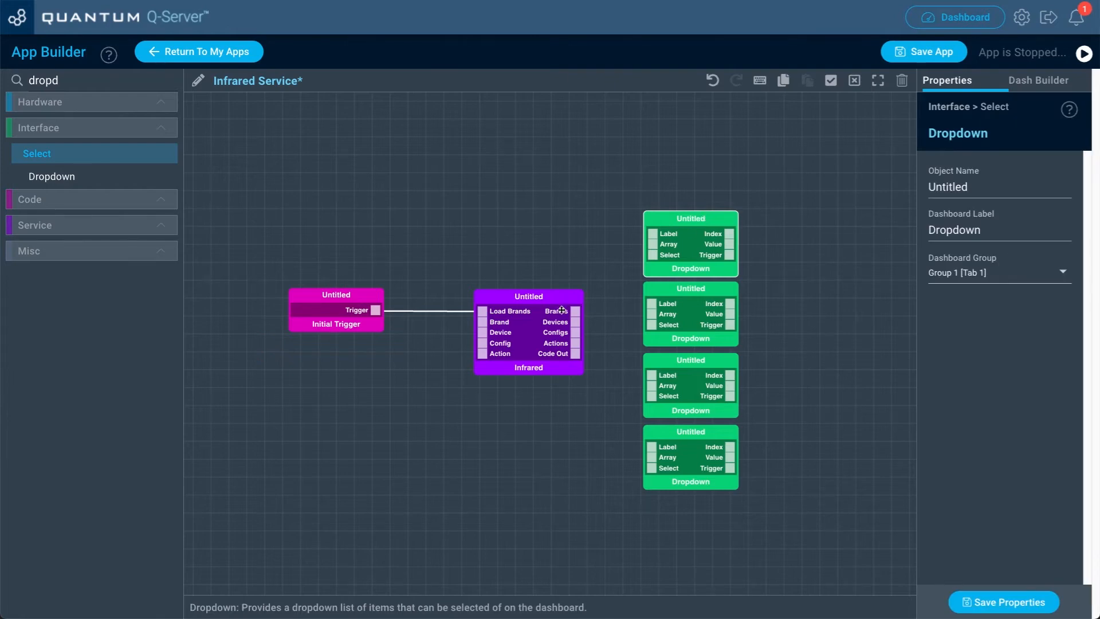
{"action": "double_click", "coordinate": [972, 185]}
{"action": "type", "text": "Brands"}
{"action": "key", "text": "Tab"}
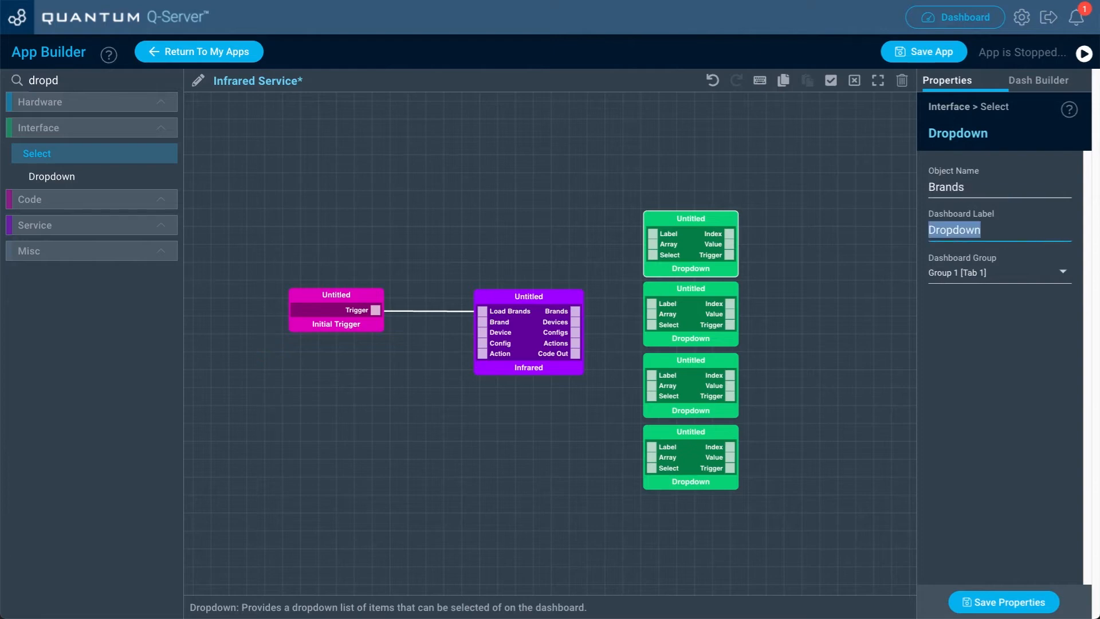
{"action": "type", "text": "Brands"}
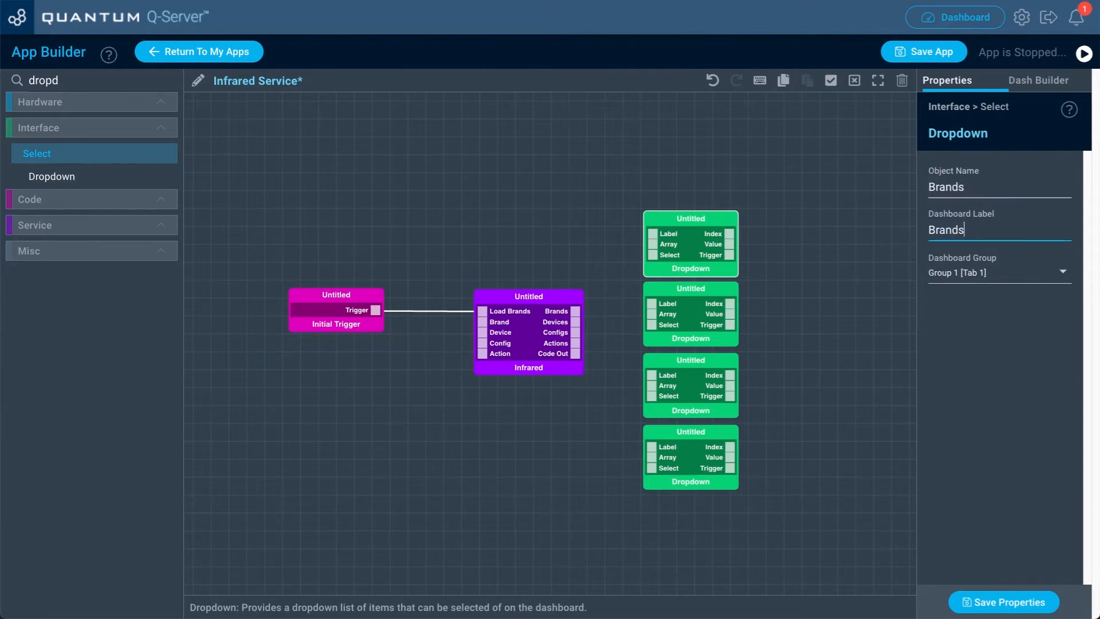
{"action": "left_click", "coordinate": [993, 604]}
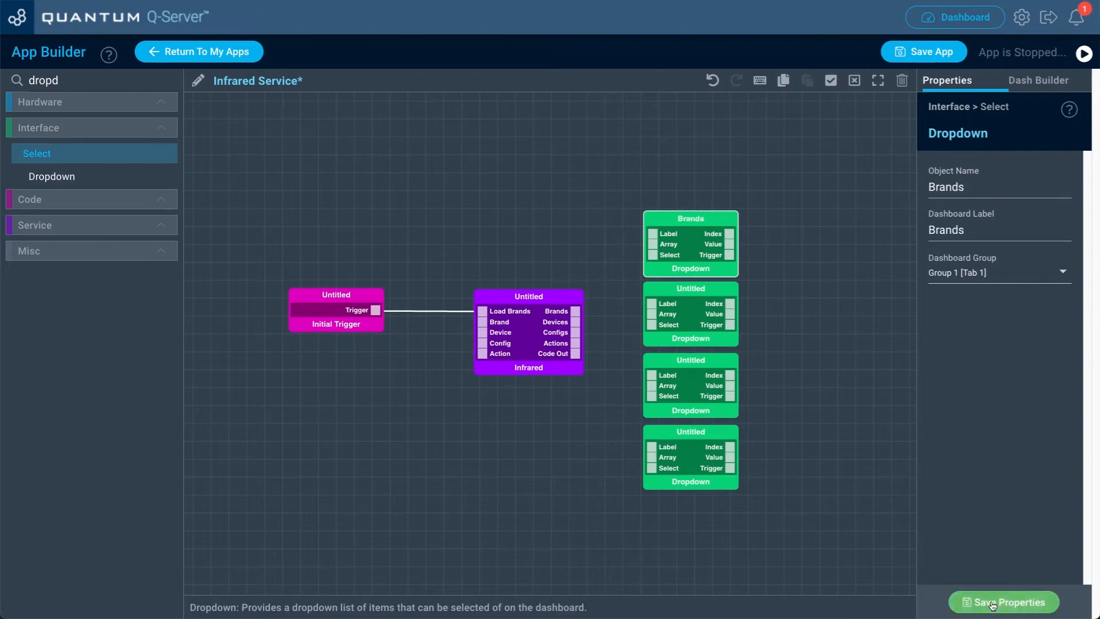
- Name the second dropdown Devices, give it the dashboard label Devices, and save its properties
{"action": "left_click", "coordinate": [717, 288]}
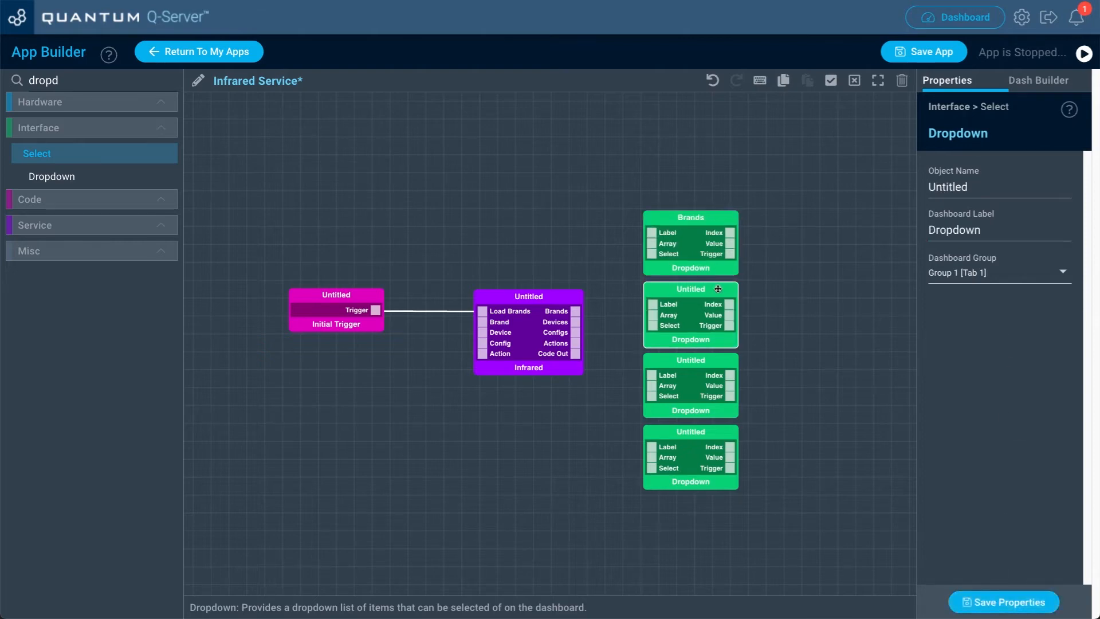
{"action": "double_click", "coordinate": [1009, 189]}
{"action": "type", "text": "Devices"}
{"action": "key", "text": "Tab"}
{"action": "type", "text": "Device"}
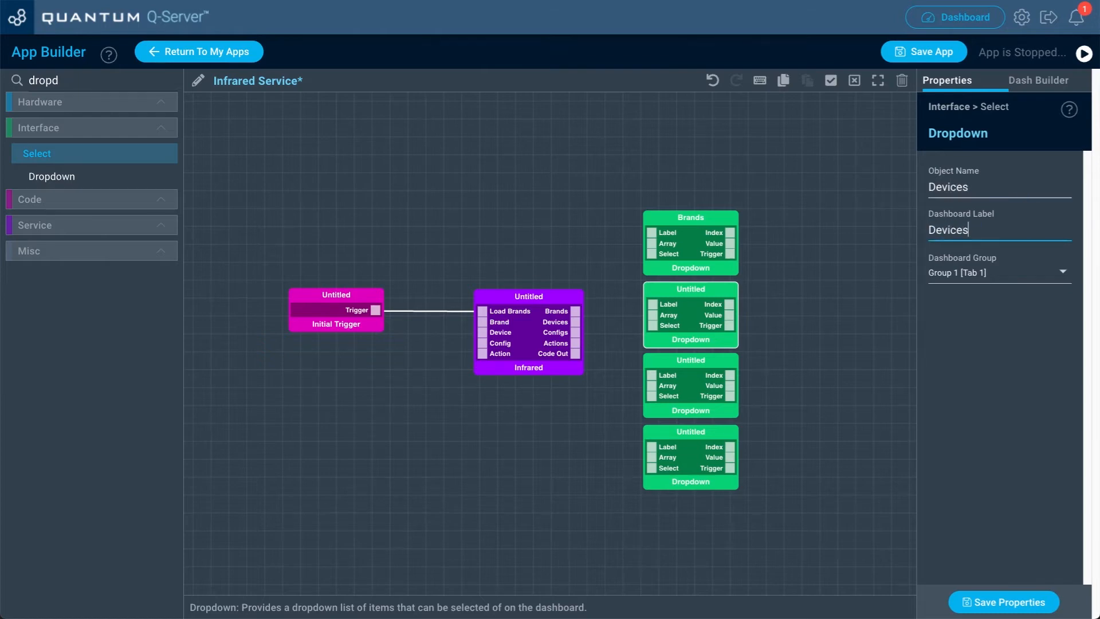
{"action": "left_click", "coordinate": [1010, 601]}
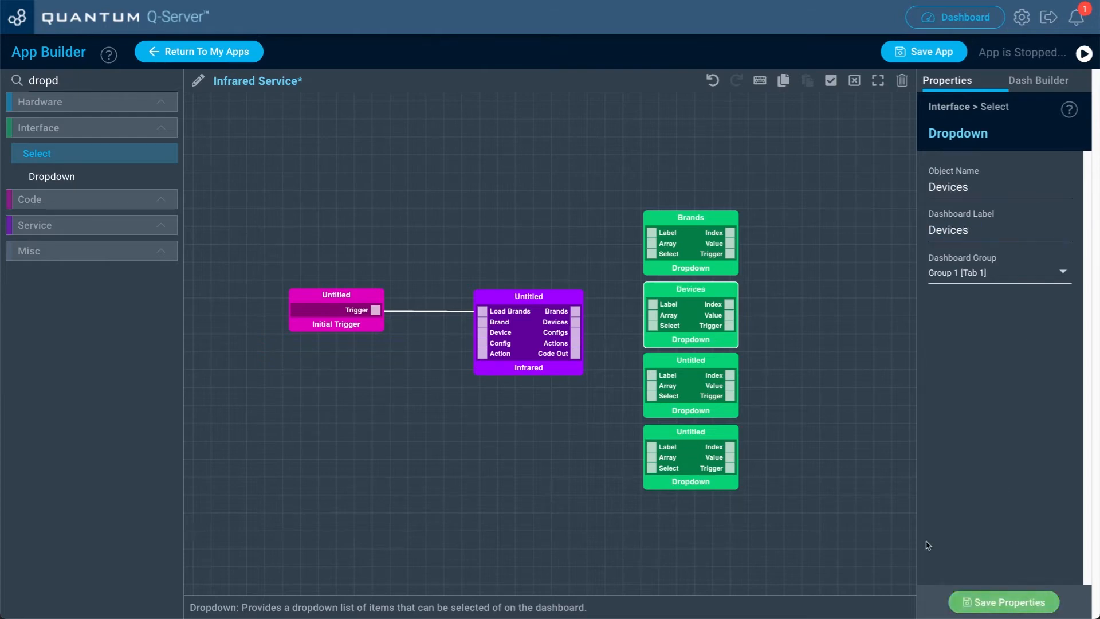
- Name the third dropdown Configs, give it the dashboard label Configs, and save its properties
{"action": "left_click", "coordinate": [705, 366]}
{"action": "double_click", "coordinate": [989, 186]}
{"action": "type", "text": "Conf"}
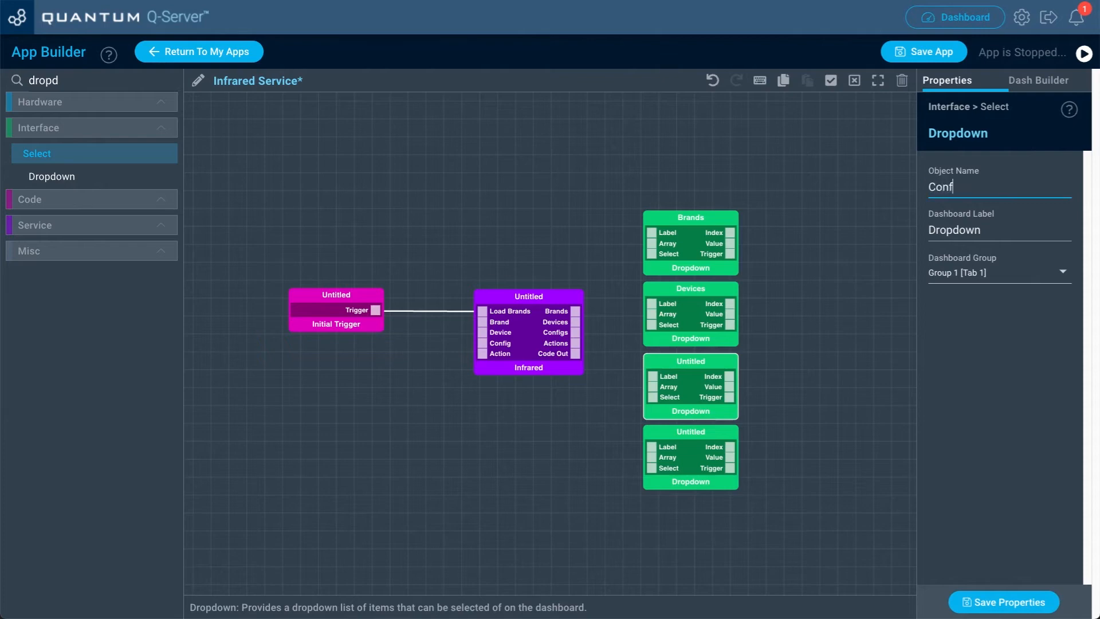
{"action": "type", "text": "igs"}
{"action": "key", "text": "Tab"}
{"action": "type", "text": "Con"}
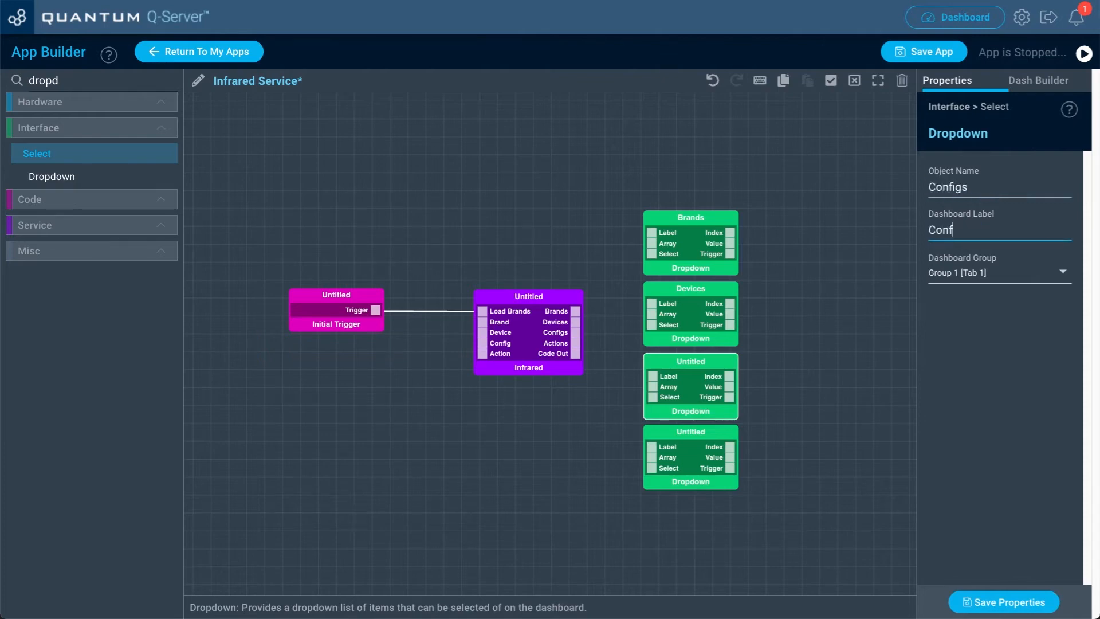
{"action": "left_click", "coordinate": [989, 602]}
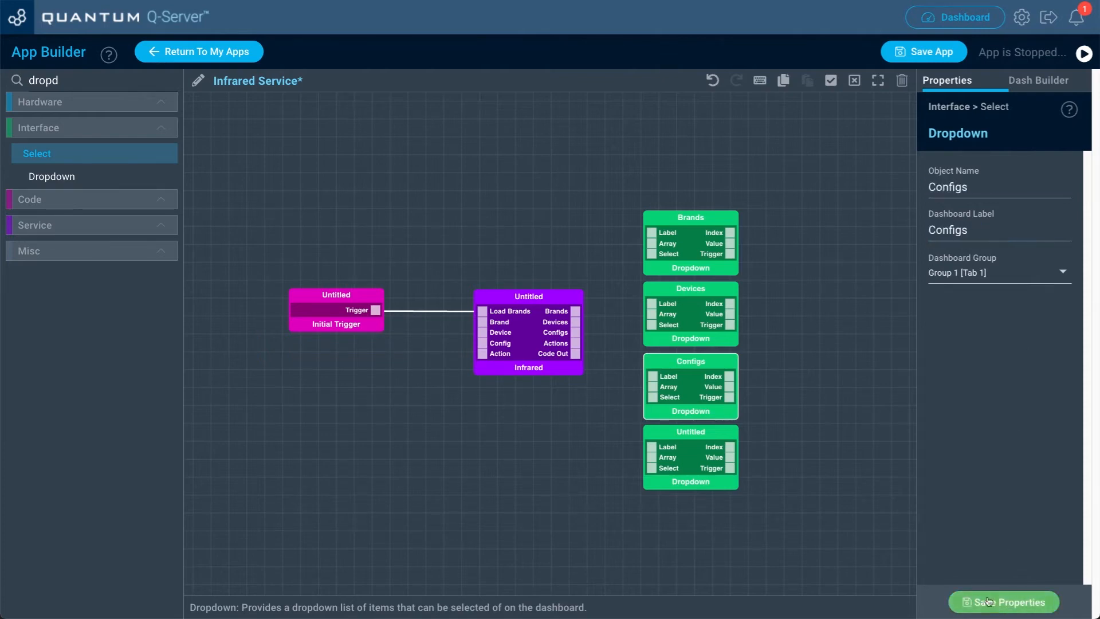
- Name the fourth dropdown Actions, give it the dashboard label Actions, and save its properties
{"action": "left_click", "coordinate": [701, 431]}
{"action": "double_click", "coordinate": [984, 191]}
{"action": "type", "text": "Action"}
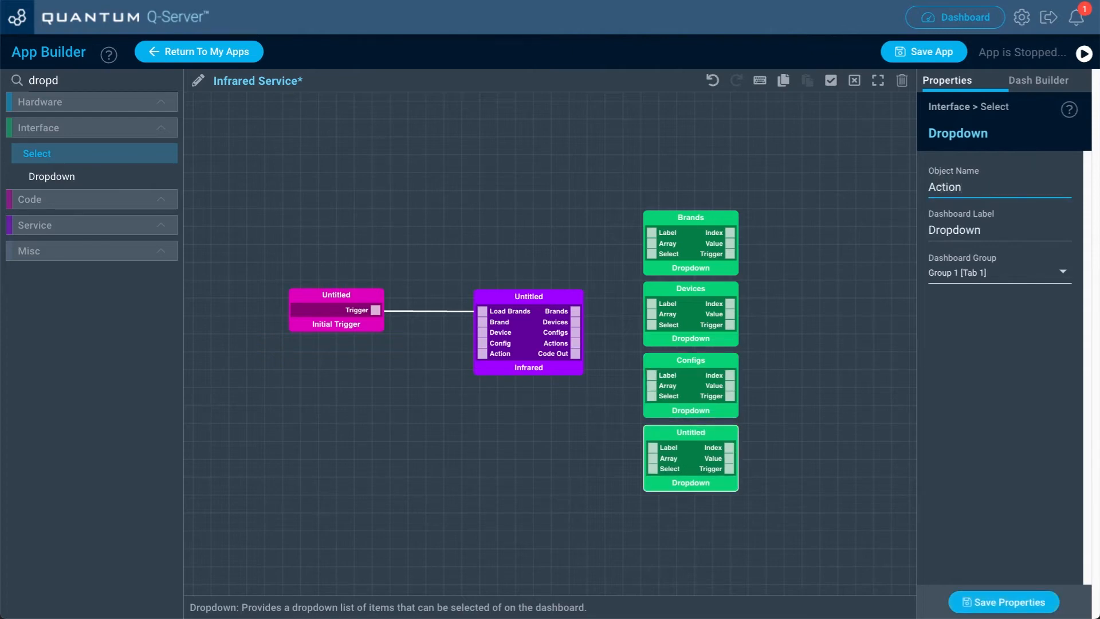
{"action": "type", "text": "s"}
{"action": "key", "text": "Tab"}
{"action": "type", "text": "Act"}
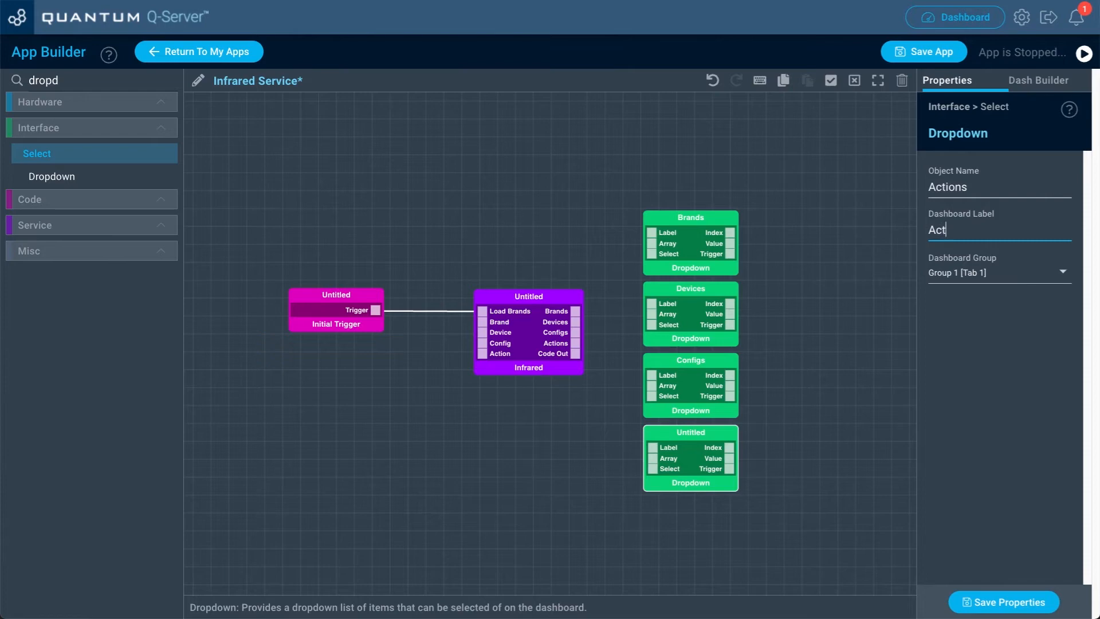
{"action": "left_click", "coordinate": [989, 607]}
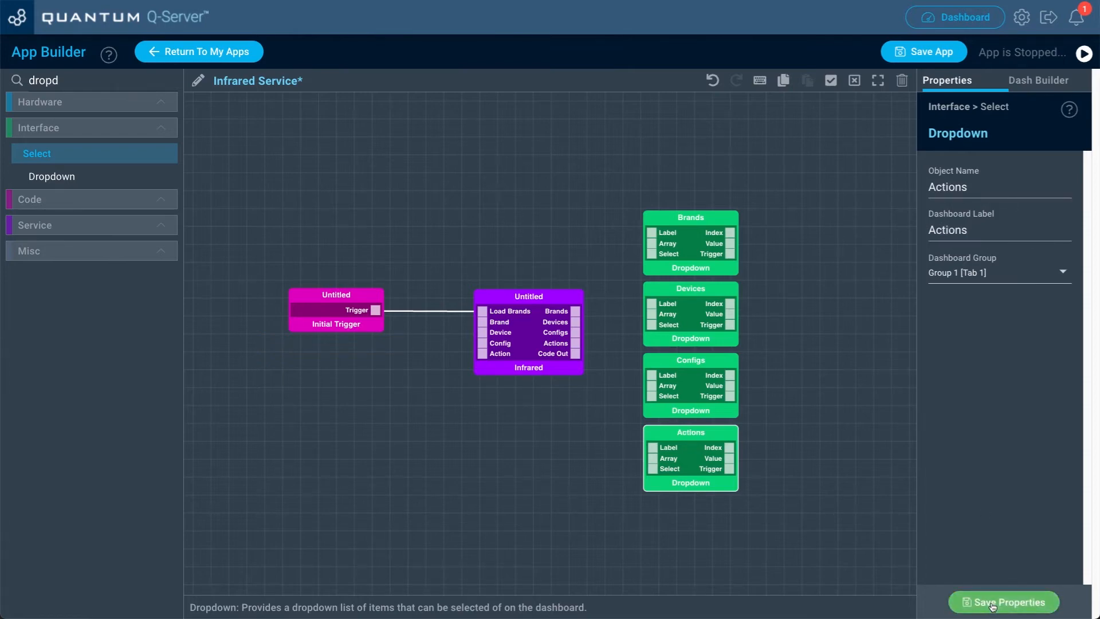
{"action": "left_click", "coordinate": [993, 605]}
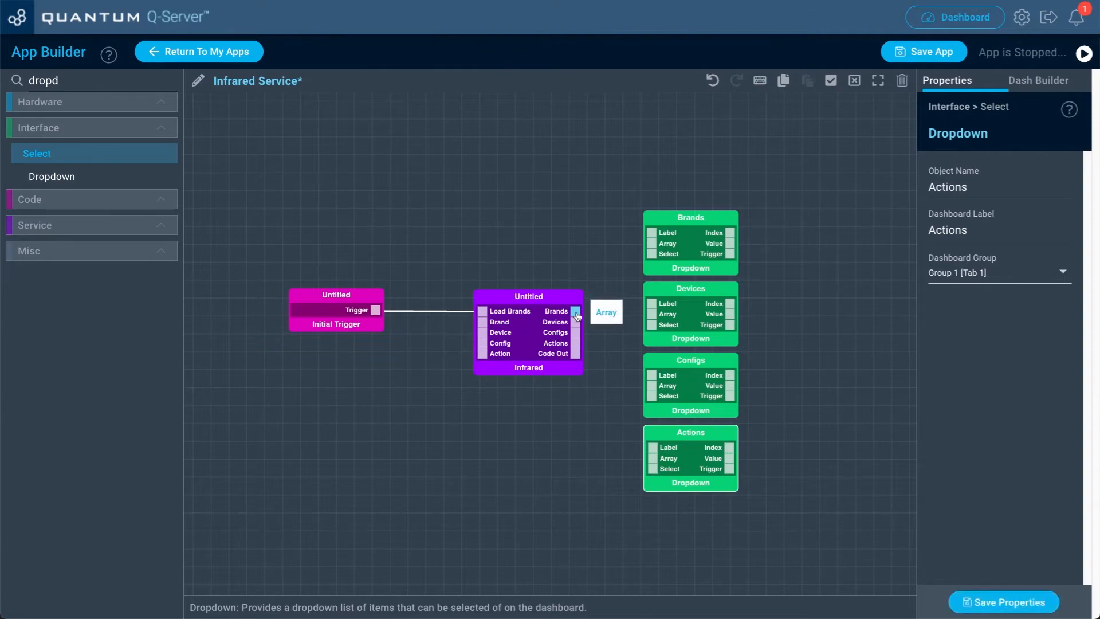
- Connect the Infrared object's Brands, Devices, Configs and Actions outputs to the Array inputs of the matching dropdowns
{"action": "left_click_drag", "start_coordinate": [576, 315], "coordinate": [651, 246]}
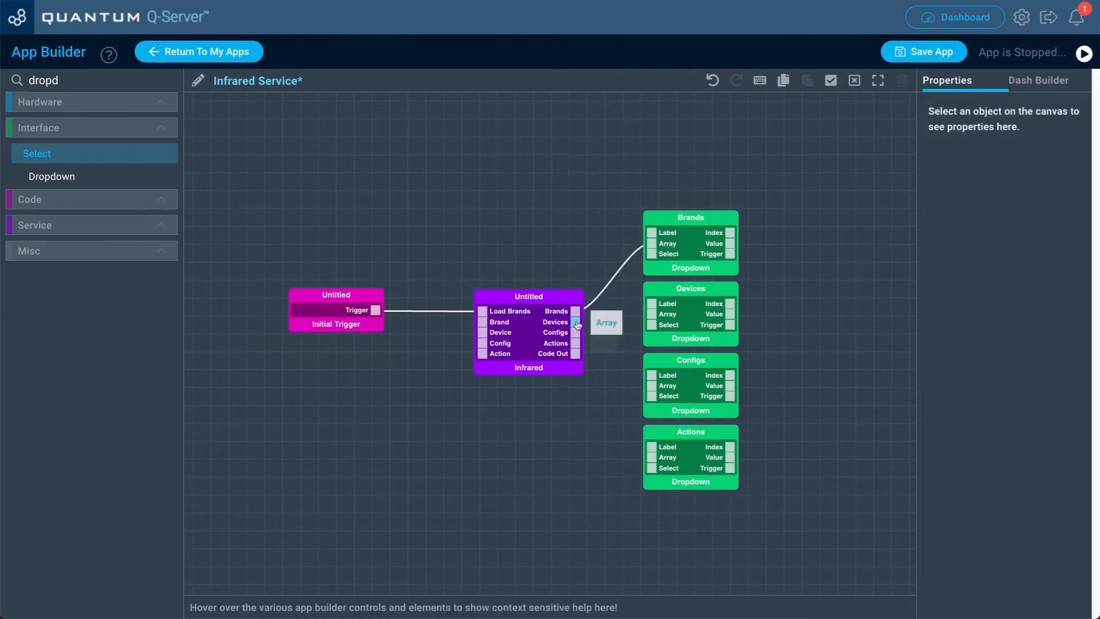
{"action": "left_click_drag", "start_coordinate": [577, 324], "coordinate": [652, 319]}
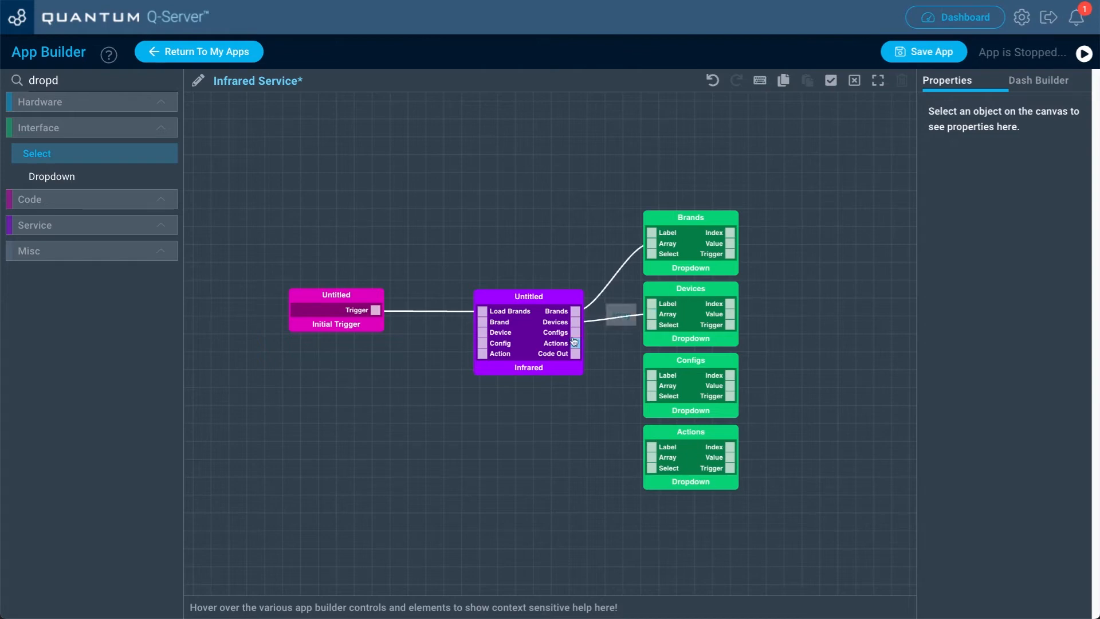
{"action": "left_click_drag", "start_coordinate": [576, 336], "coordinate": [651, 385]}
{"action": "left_click_drag", "start_coordinate": [575, 343], "coordinate": [650, 460]}
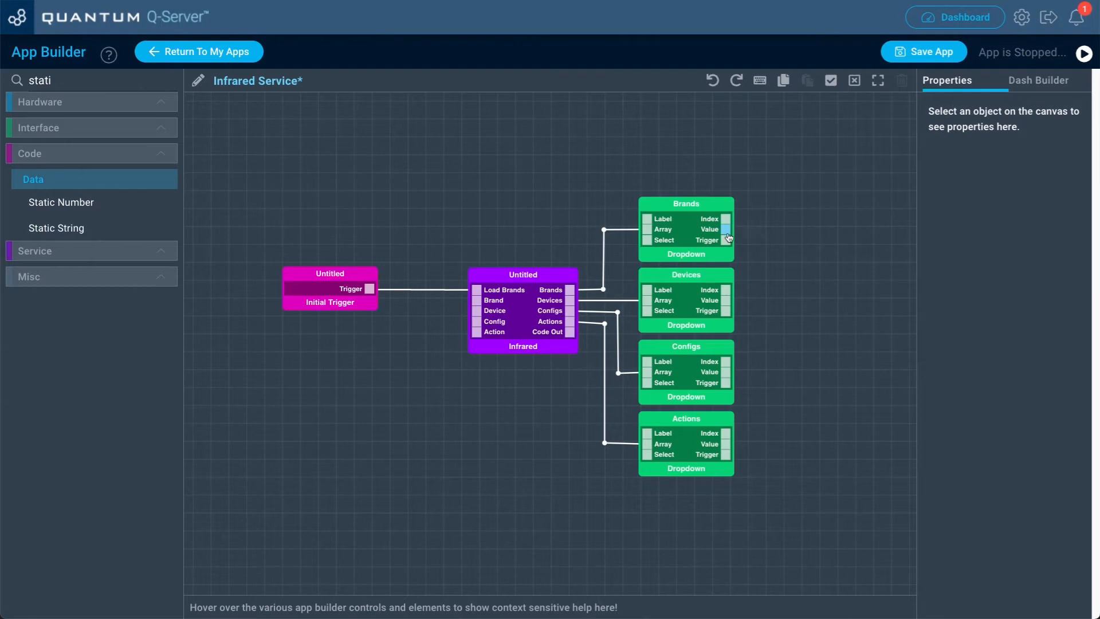
- Connect the Brands dropdown's Value output to the Infrared object's Brand input and route the wire around above the objects
{"action": "left_click_drag", "start_coordinate": [726, 234], "coordinate": [476, 305]}
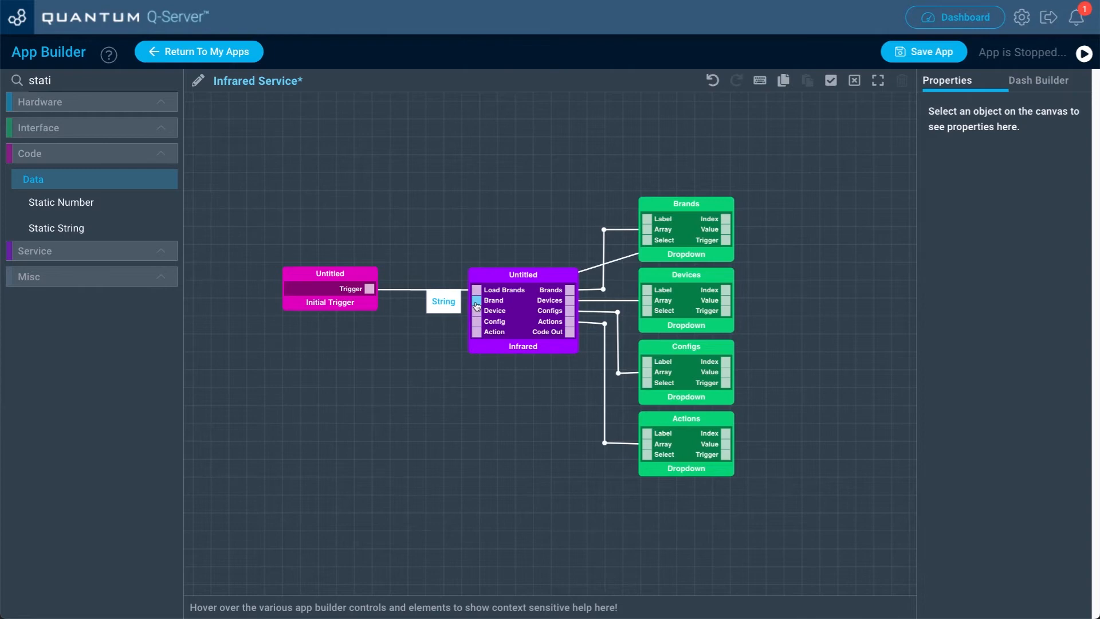
{"action": "left_click_drag", "start_coordinate": [430, 301], "coordinate": [440, 304]}
{"action": "left_click_drag", "start_coordinate": [588, 265], "coordinate": [457, 182]}
{"action": "left_click_drag", "start_coordinate": [544, 194], "coordinate": [750, 231]}
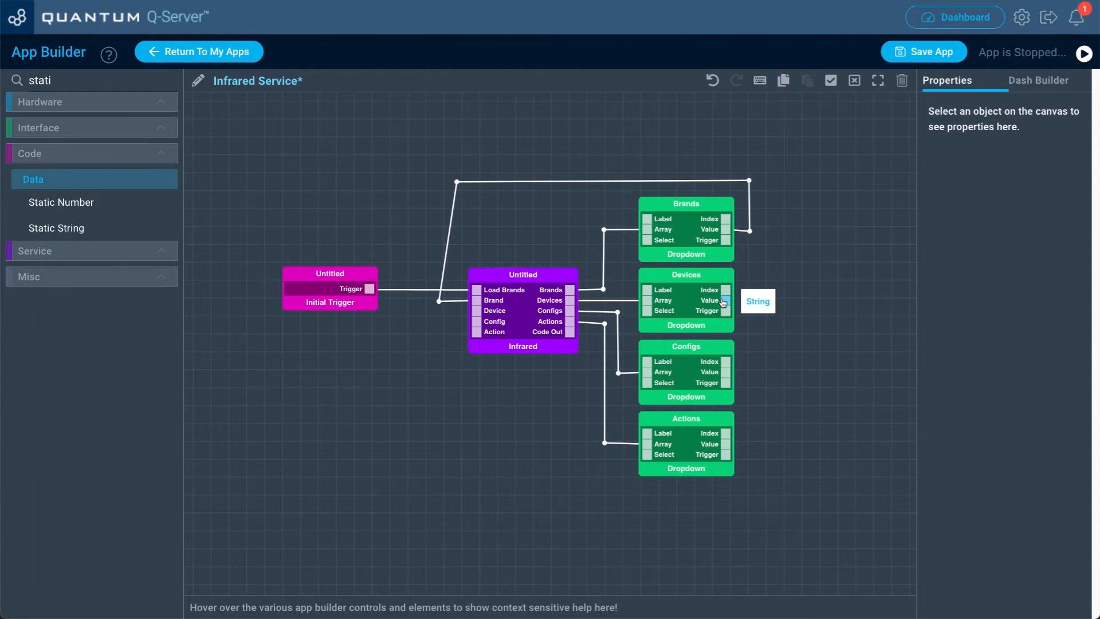
- Connect the Devices dropdown's Value output to the Infrared object's Device input, routing the wire outside the Brand wire
{"action": "left_click_drag", "start_coordinate": [726, 304], "coordinate": [482, 315]}
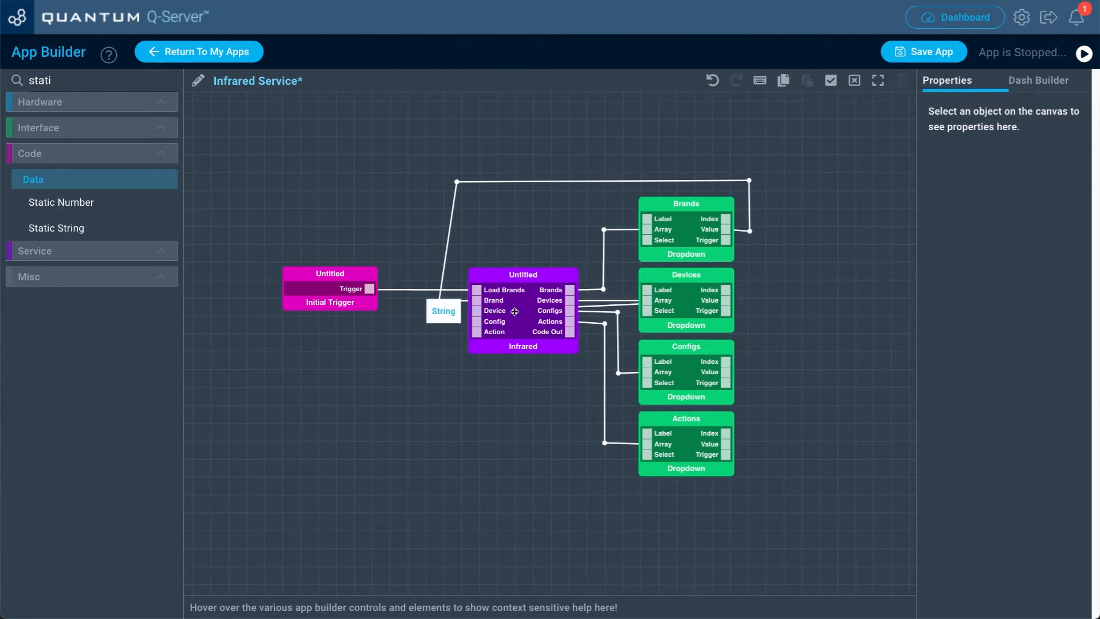
{"action": "left_click_drag", "start_coordinate": [736, 304], "coordinate": [772, 152]}
{"action": "left_click_drag", "start_coordinate": [579, 255], "coordinate": [438, 168]}
{"action": "left_click_drag", "start_coordinate": [450, 227], "coordinate": [427, 318]}
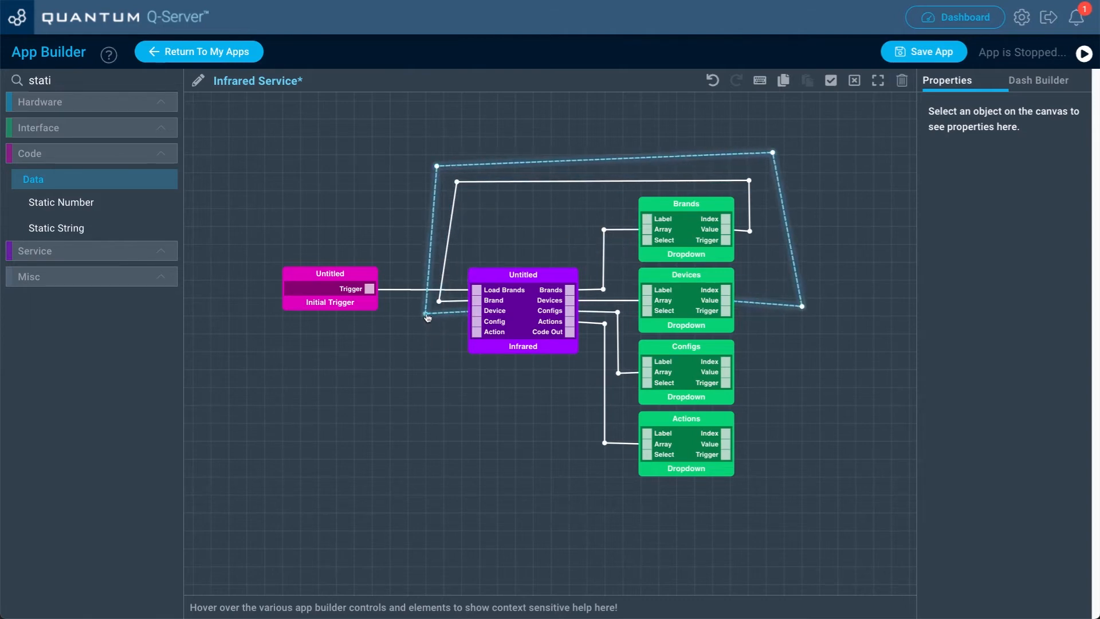
- Connect the Configs dropdown's Value output to the Infrared object's Config input, routing the wire outside the Device wire
{"action": "left_click_drag", "start_coordinate": [726, 374], "coordinate": [477, 323]}
{"action": "mouse_move", "coordinate": [590, 344]}
{"action": "left_mouse_down"}
{"action": "mouse_move", "coordinate": [842, 333]}
{"action": "mouse_move", "coordinate": [846, 346]}
{"action": "mouse_move", "coordinate": [808, 119]}
{"action": "mouse_move", "coordinate": [415, 147]}
{"action": "left_mouse_up"}
{"action": "left_click_drag", "start_coordinate": [443, 235], "coordinate": [412, 325]}
- Connect the Actions dropdown's Value output to the Infrared object's Action input, routing the wire outside all the others
{"action": "left_click_drag", "start_coordinate": [726, 446], "coordinate": [476, 333]}
{"action": "left_click_drag", "start_coordinate": [544, 364], "coordinate": [379, 331]}
{"action": "left_click_drag", "start_coordinate": [431, 357], "coordinate": [825, 99]}
{"action": "left_click_drag", "start_coordinate": [764, 274], "coordinate": [846, 442]}
{"action": "left_click", "coordinate": [783, 440]}
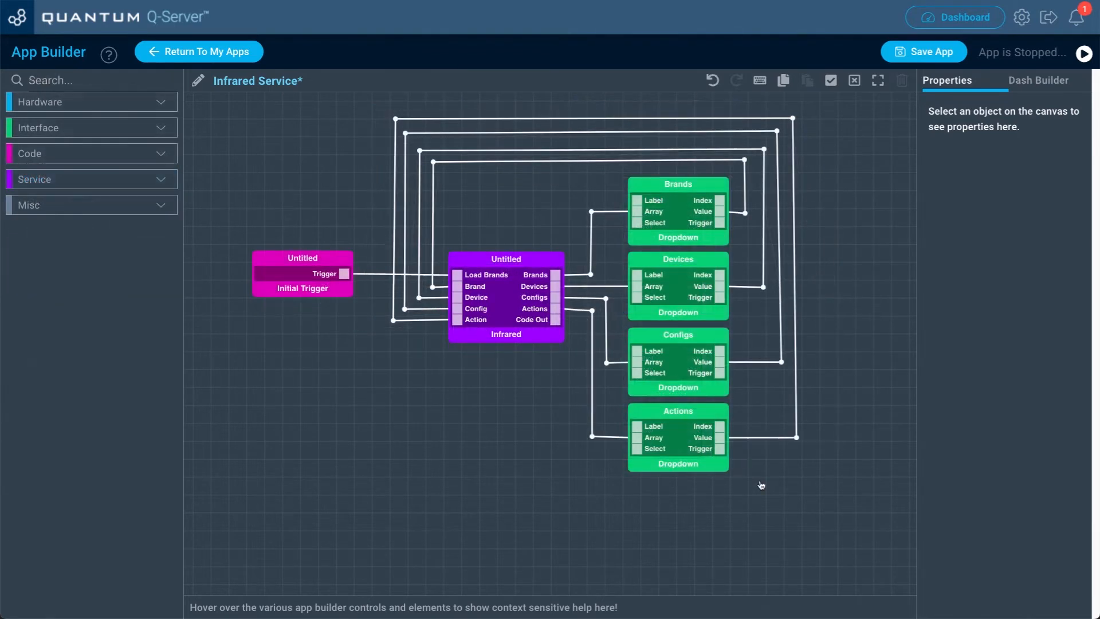
- Add a Static String object below the Actions dropdown and connect the Infrared object's Code Out to its String input with a squared-off wire
{"action": "left_click", "coordinate": [51, 80]}
{"action": "type", "text": "static"}
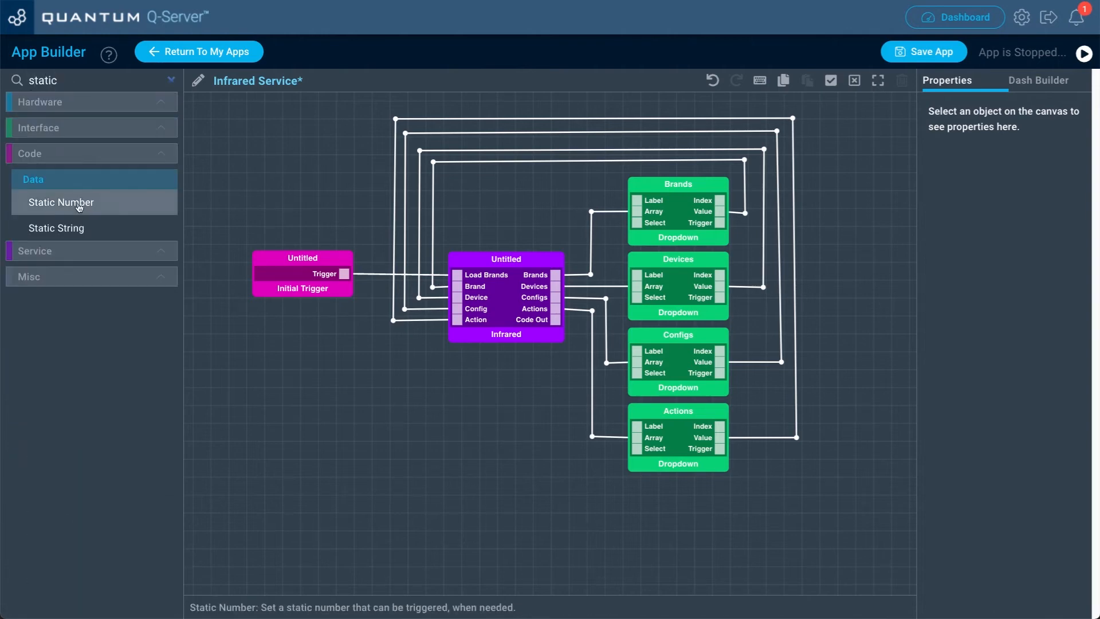
{"action": "left_click_drag", "start_coordinate": [75, 231], "coordinate": [646, 488]}
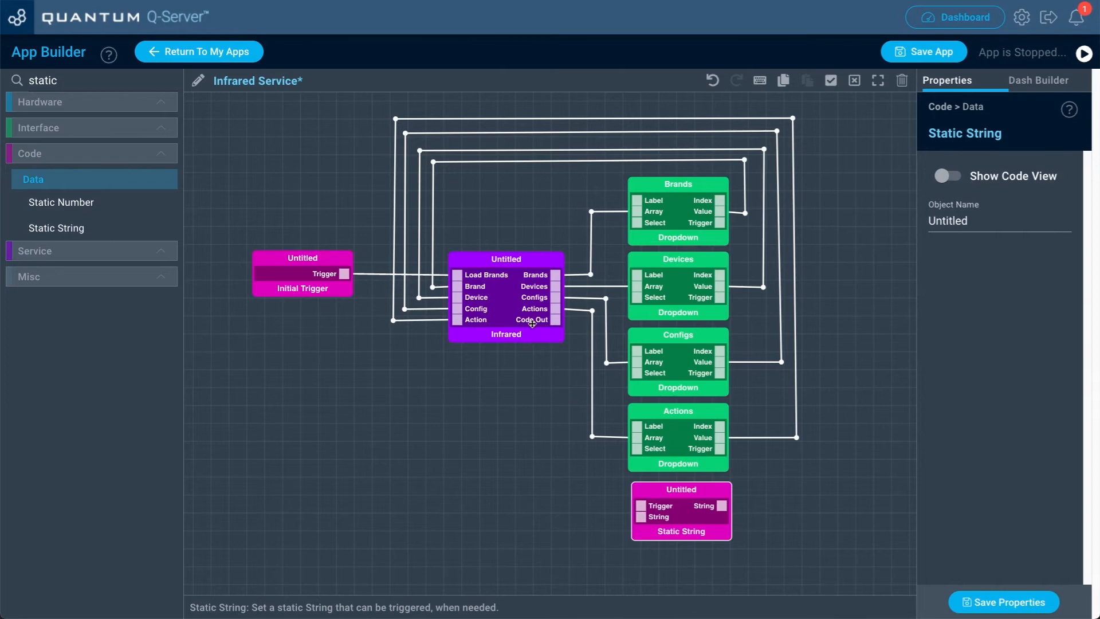
{"action": "left_click_drag", "start_coordinate": [555, 324], "coordinate": [639, 518]}
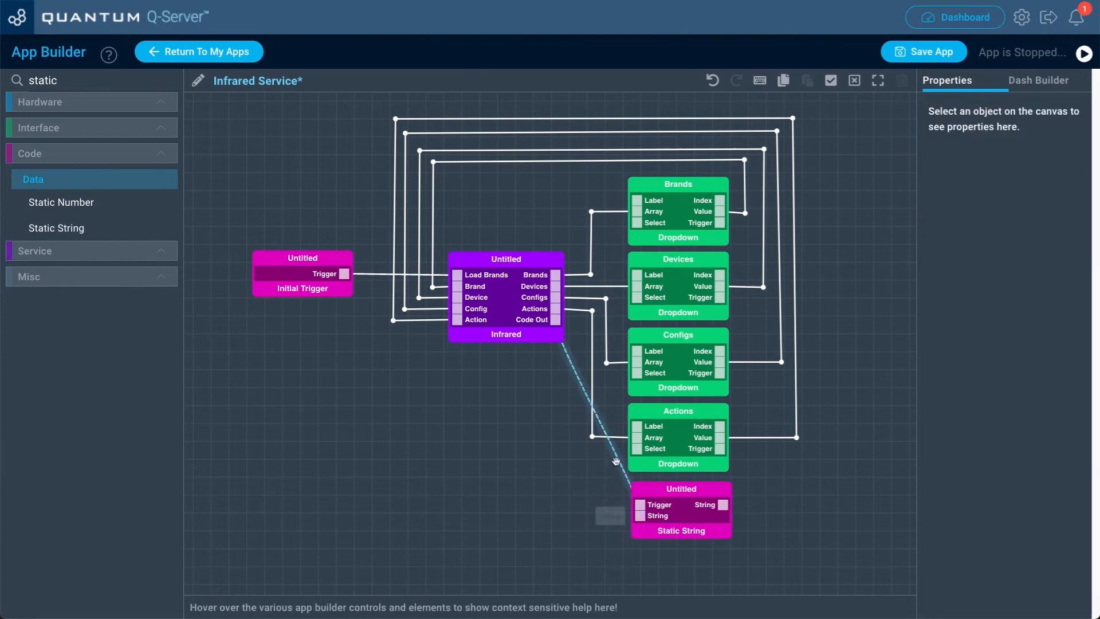
{"action": "left_click_drag", "start_coordinate": [568, 356], "coordinate": [573, 322]}
{"action": "left_click_drag", "start_coordinate": [573, 322], "coordinate": [579, 321]}
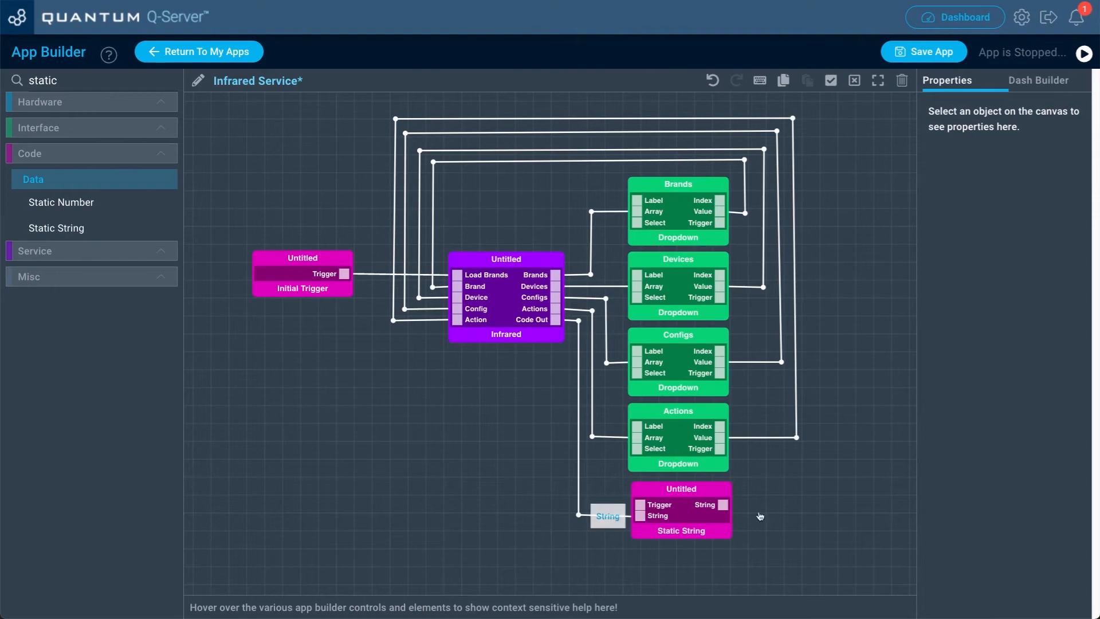
{"action": "left_click", "coordinate": [712, 529]}
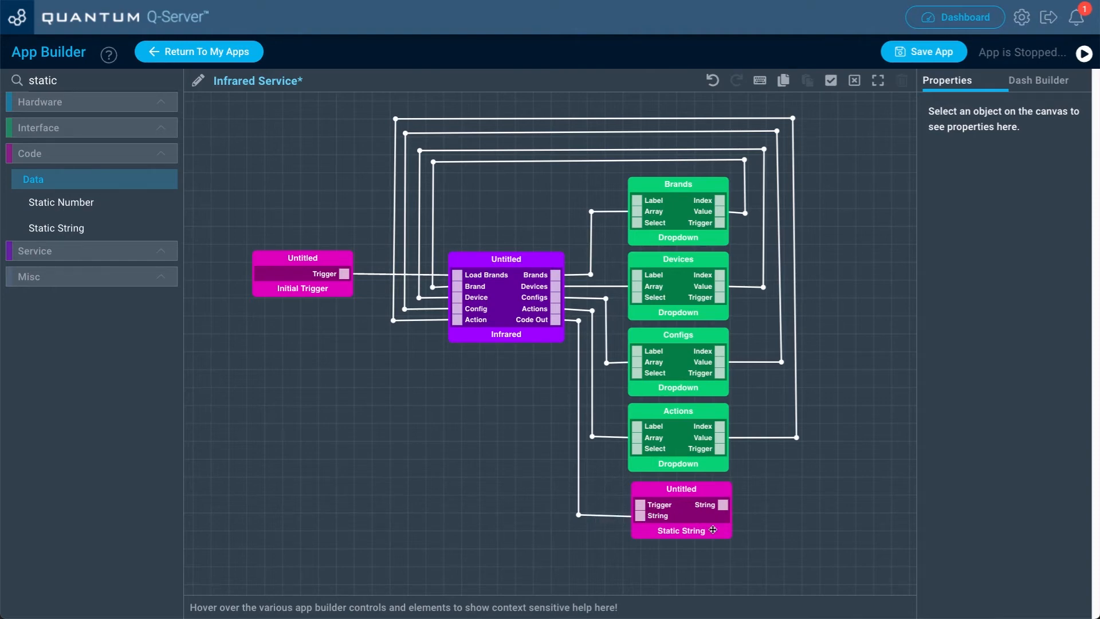
- Add a hardware Button and an interface Button below the Infrared object, connecting both State outputs to the Static String's Trigger input
{"action": "left_click", "coordinate": [92, 81]}
{"action": "type", "text": "button"}
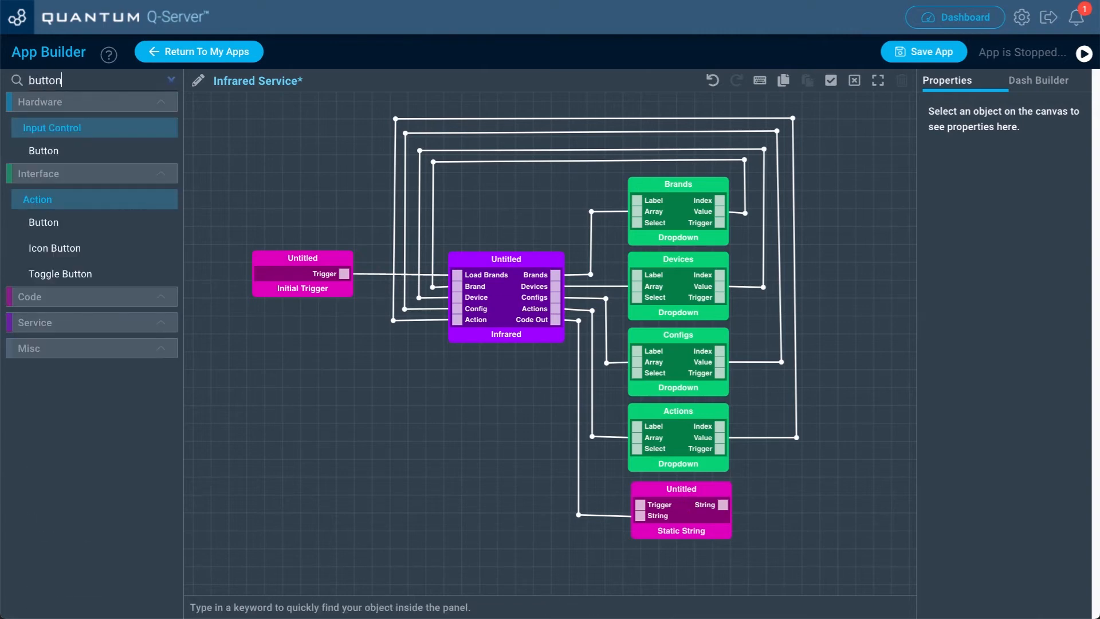
{"action": "left_click_drag", "start_coordinate": [89, 150], "coordinate": [411, 463]}
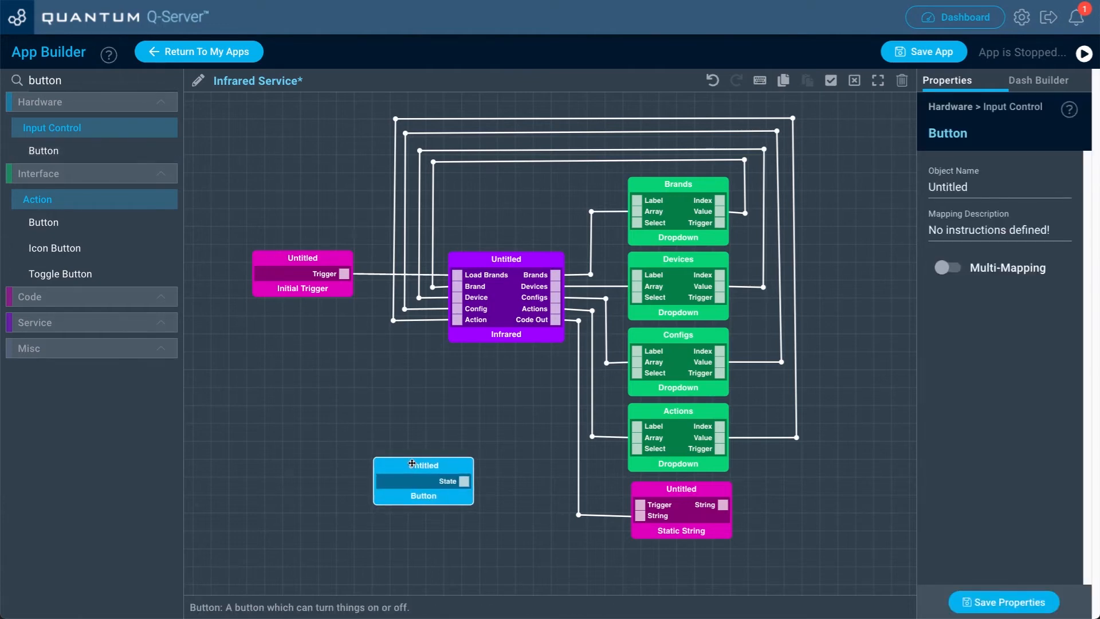
{"action": "left_click_drag", "start_coordinate": [63, 222], "coordinate": [379, 522]}
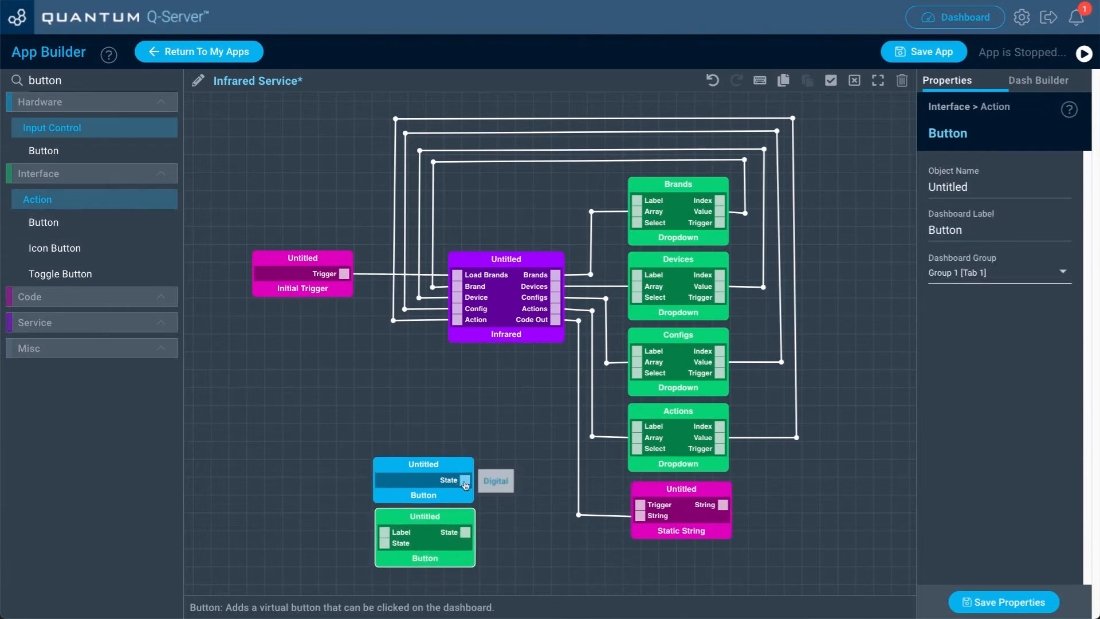
{"action": "left_click_drag", "start_coordinate": [462, 486], "coordinate": [640, 508]}
{"action": "left_click_drag", "start_coordinate": [466, 531], "coordinate": [643, 509]}
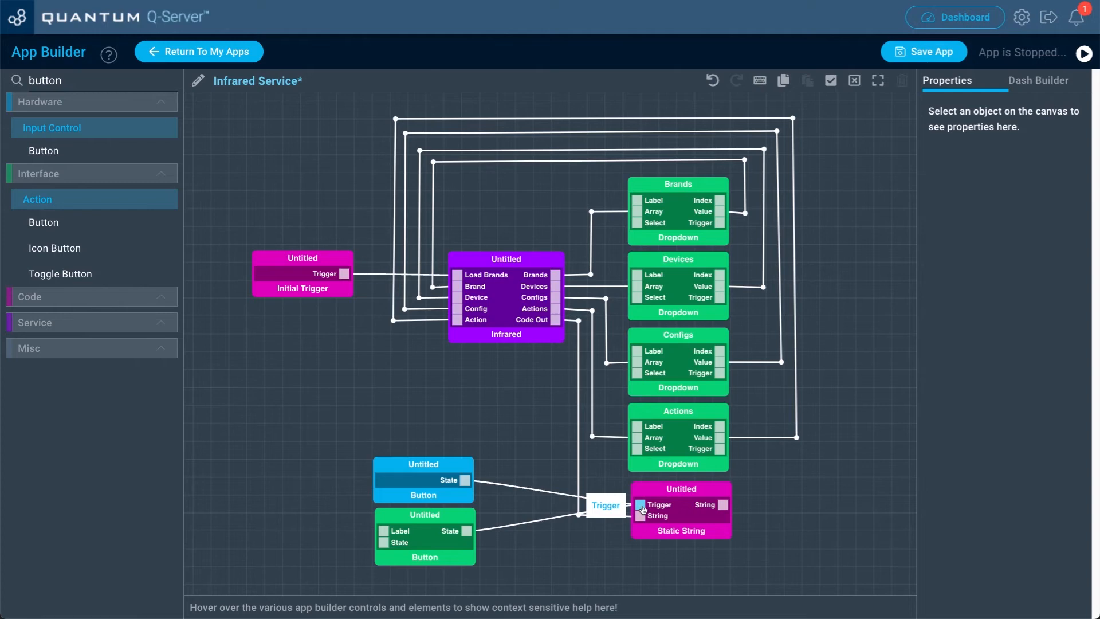
- Set the hardware Button's object name to Pushbutton and save its properties
{"action": "left_click", "coordinate": [452, 463]}
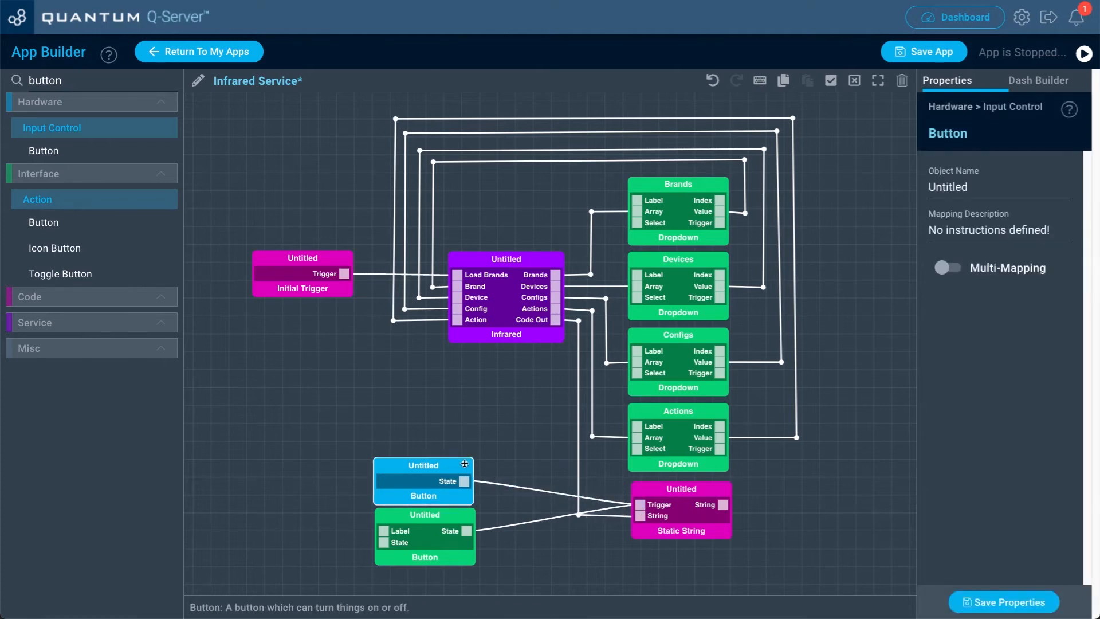
{"action": "double_click", "coordinate": [948, 186]}
{"action": "type", "text": "Pushbutton"}
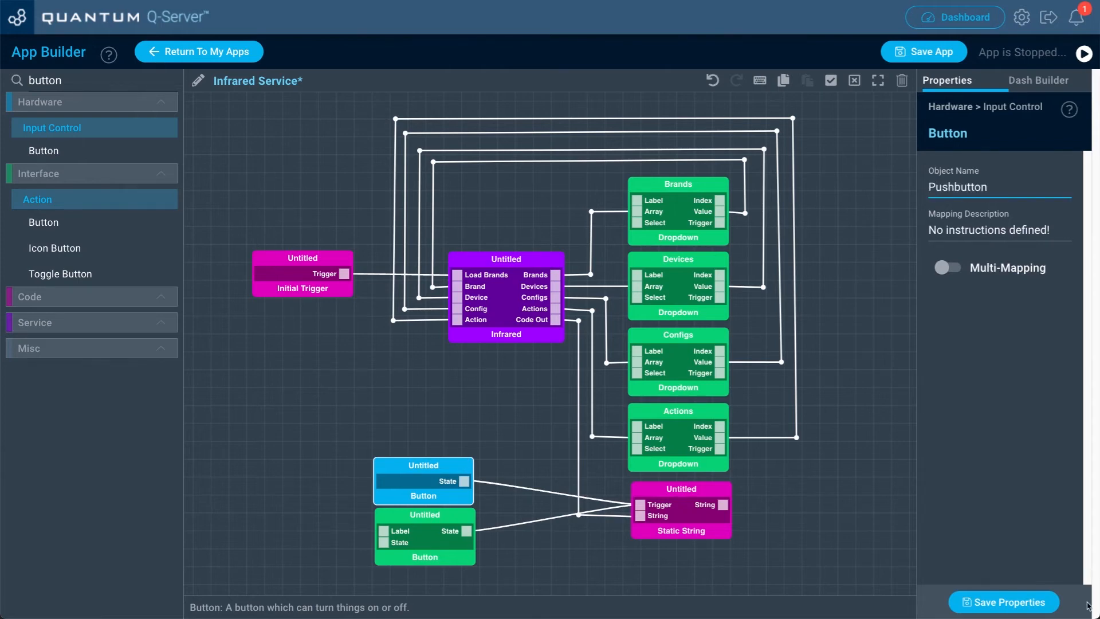
{"action": "left_click", "coordinate": [1025, 601]}
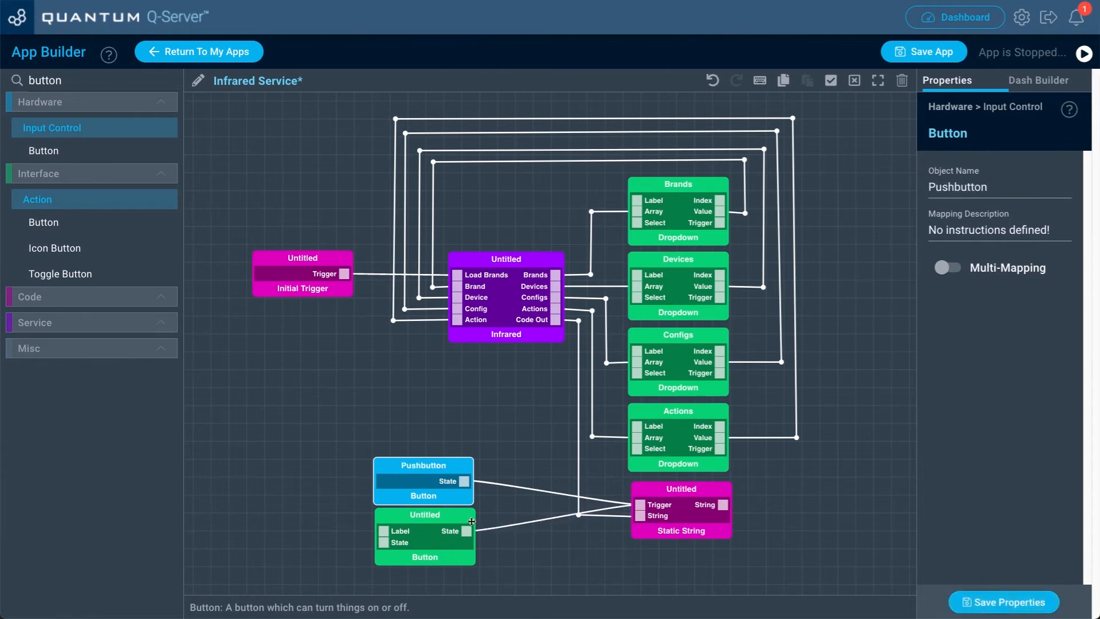
- Set the interface Button's object name and dashboard label to Pushbutton and save its properties
{"action": "left_click", "coordinate": [453, 515]}
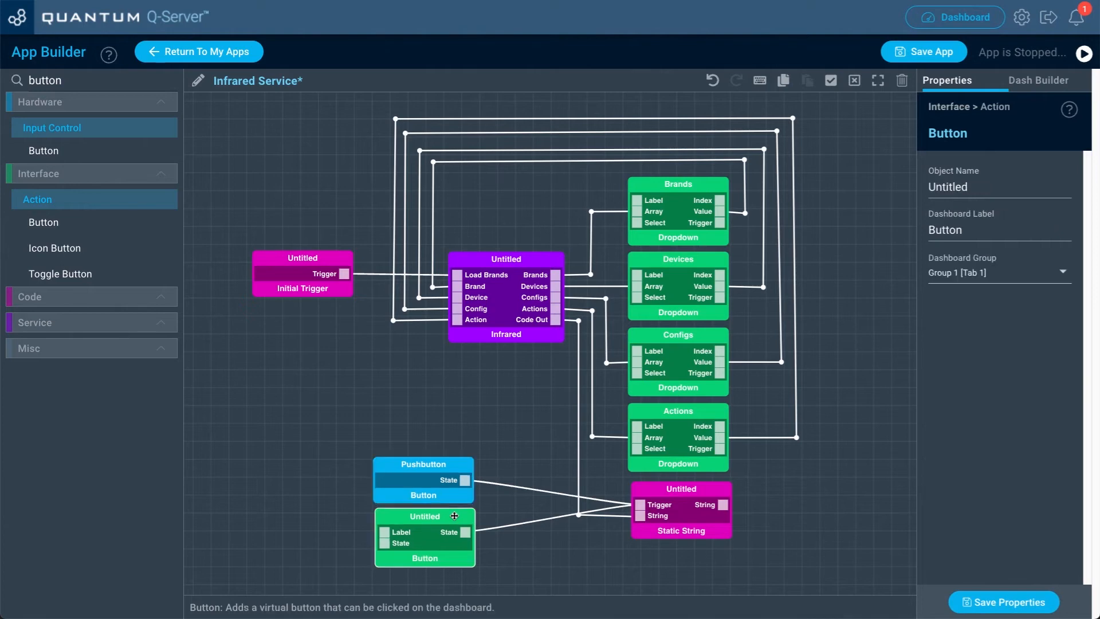
{"action": "double_click", "coordinate": [982, 184]}
{"action": "type", "text": "Pushbutton"}
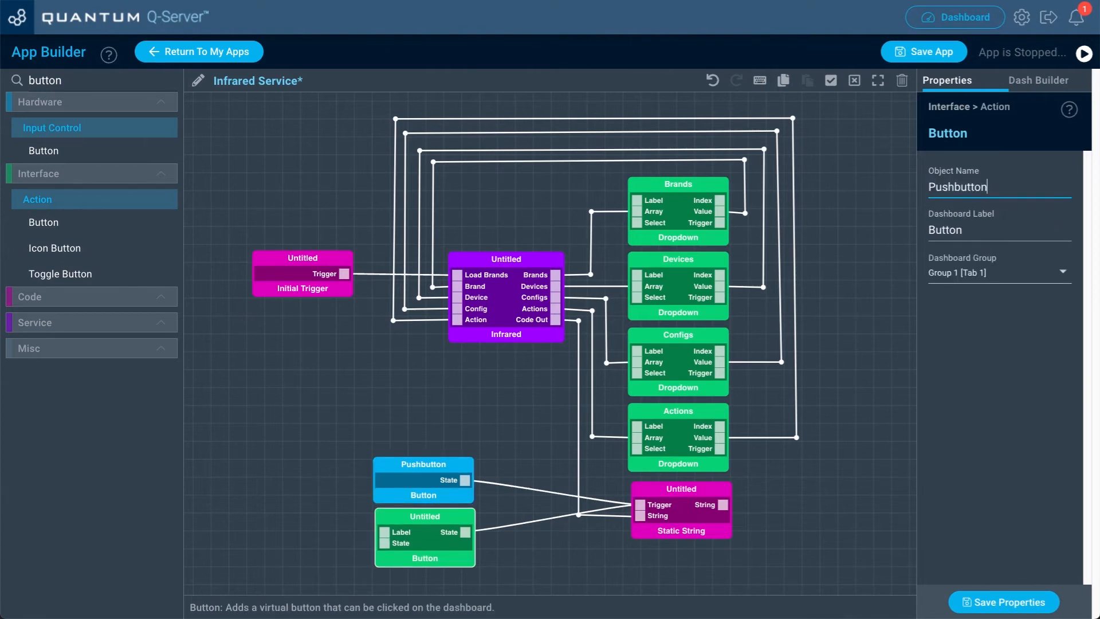
{"action": "key", "text": "Tab"}
{"action": "type", "text": "Pu"}
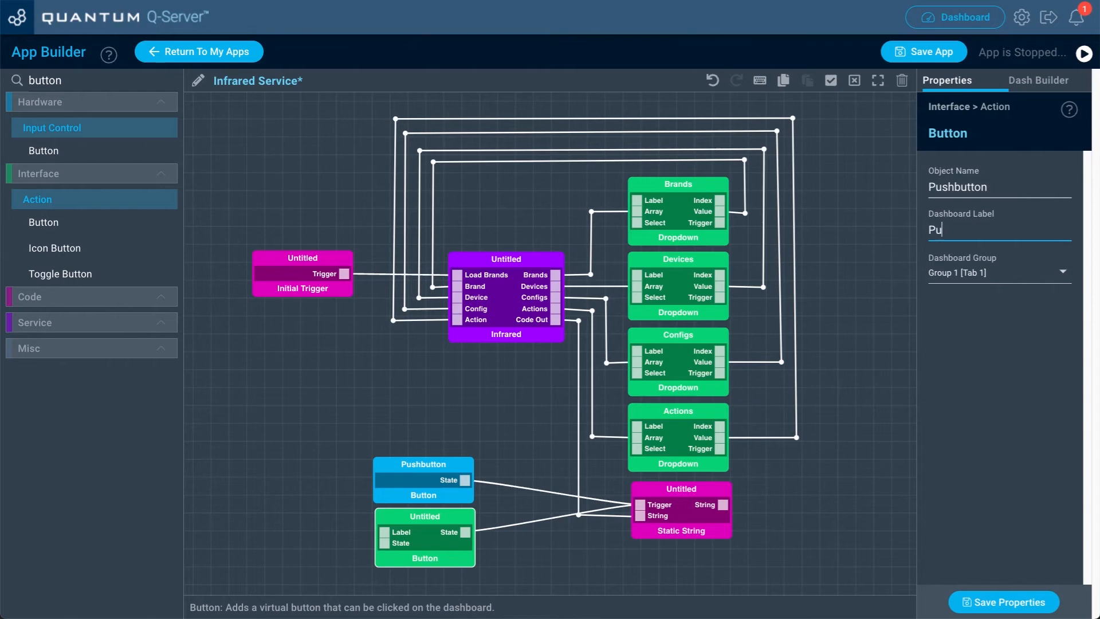
{"action": "type", "text": "shbutton"}
{"action": "left_click", "coordinate": [1009, 603]}
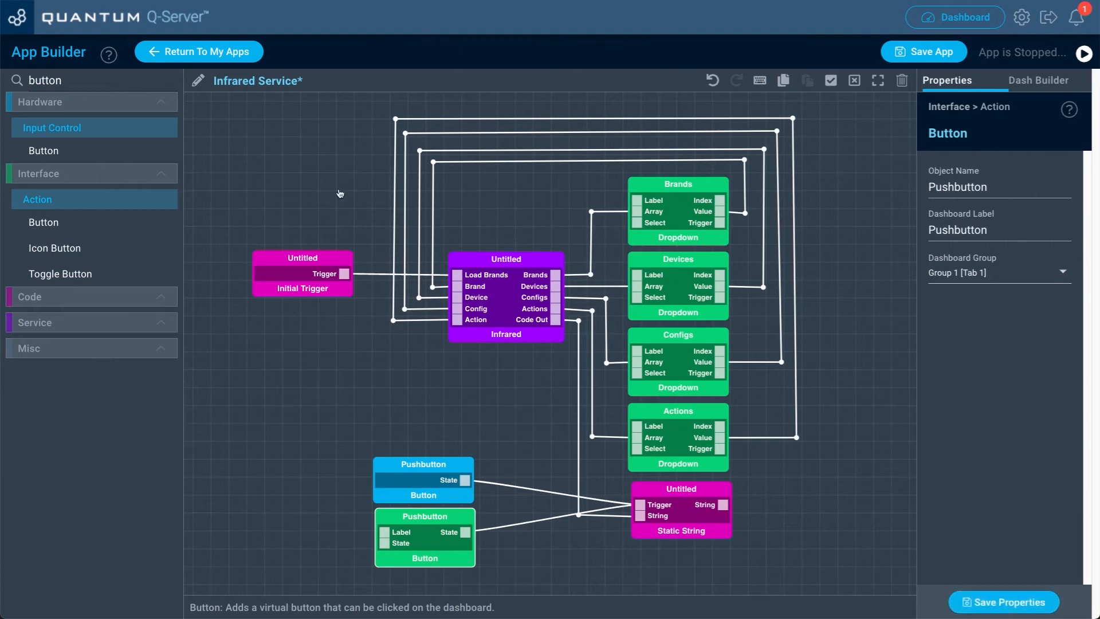
- Add a hardware IR Emitter beside the Static String object and connect the Static String's String output to its Value input
{"action": "left_click", "coordinate": [100, 83]}
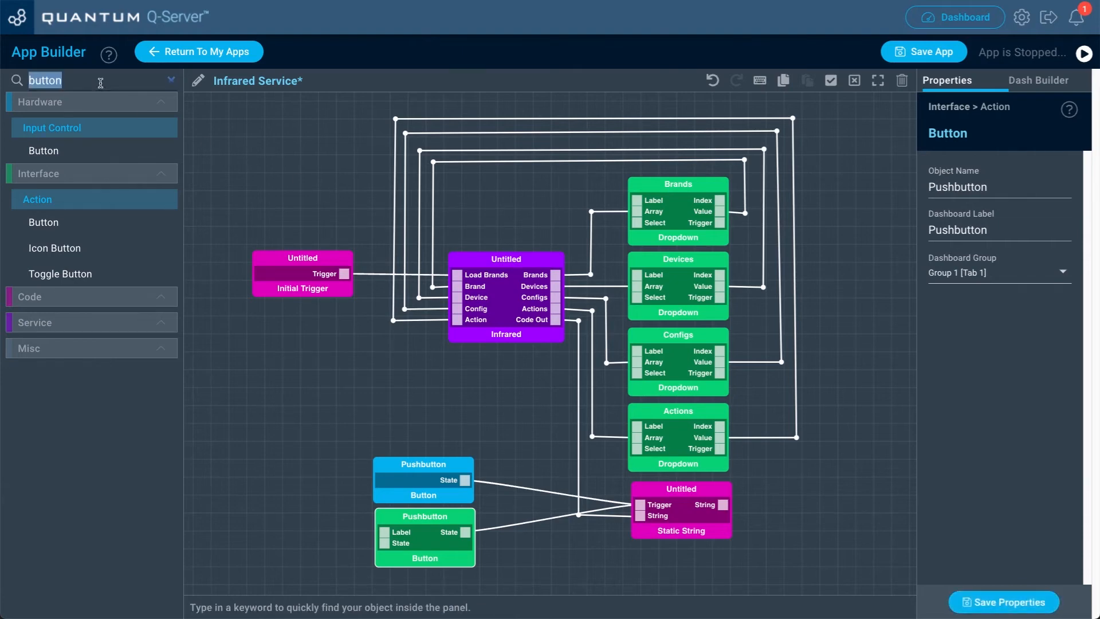
{"action": "type", "text": "IR"}
{"action": "left_click_drag", "start_coordinate": [73, 197], "coordinate": [849, 490]}
{"action": "left_click_drag", "start_coordinate": [816, 556], "coordinate": [709, 519]}
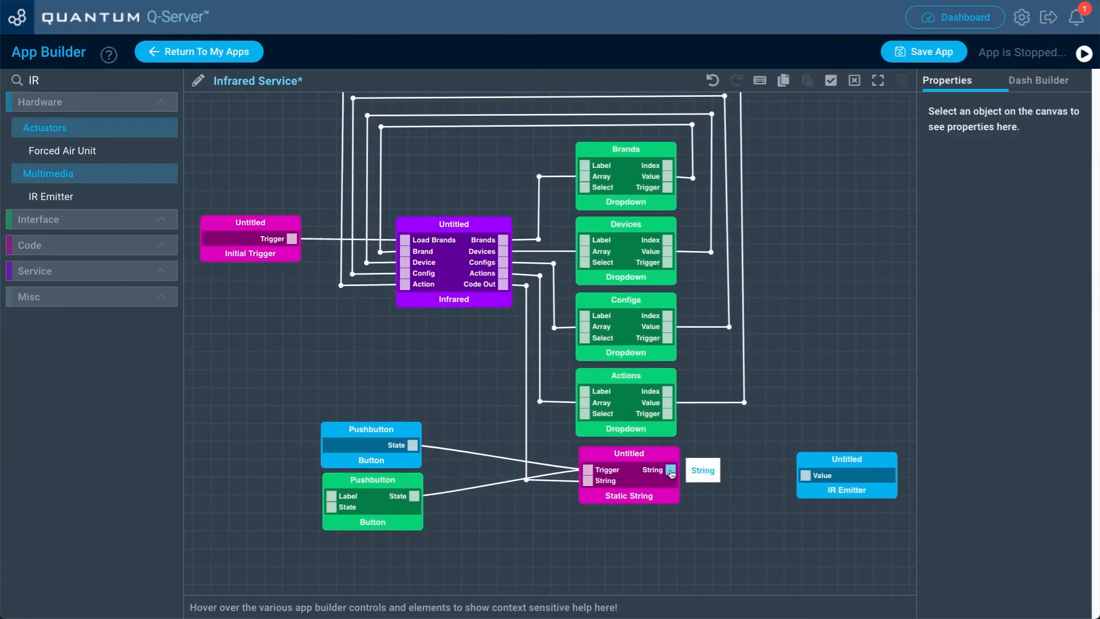
{"action": "left_click_drag", "start_coordinate": [676, 471], "coordinate": [777, 457]}
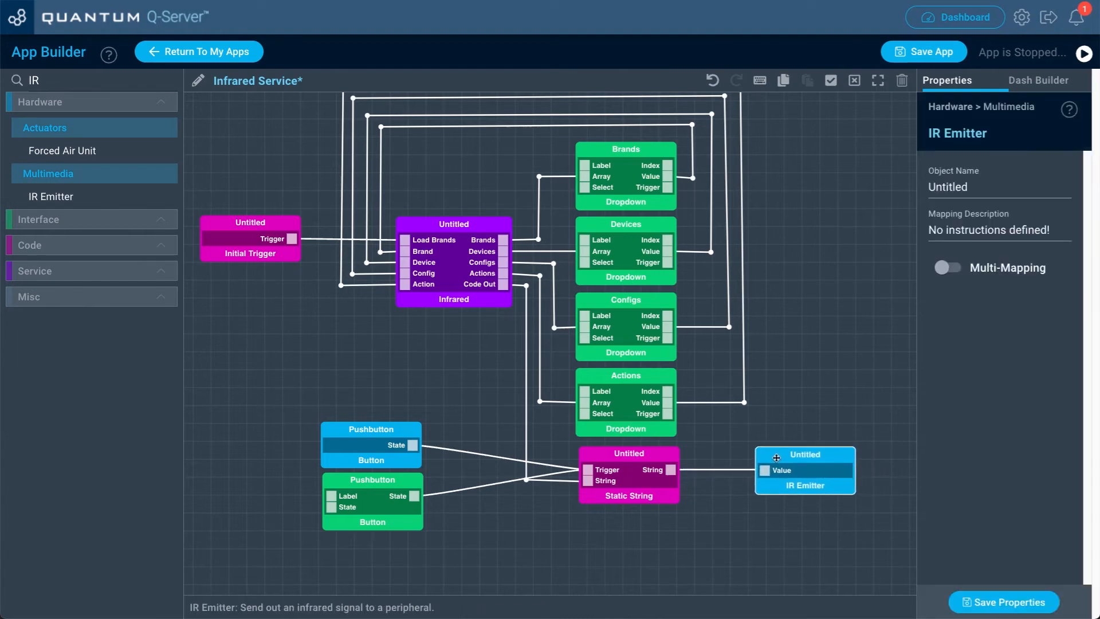
- Set the hardware IR Emitter's object name to IR Emitter and save its properties
{"action": "double_click", "coordinate": [984, 189]}
{"action": "type", "text": "I"}
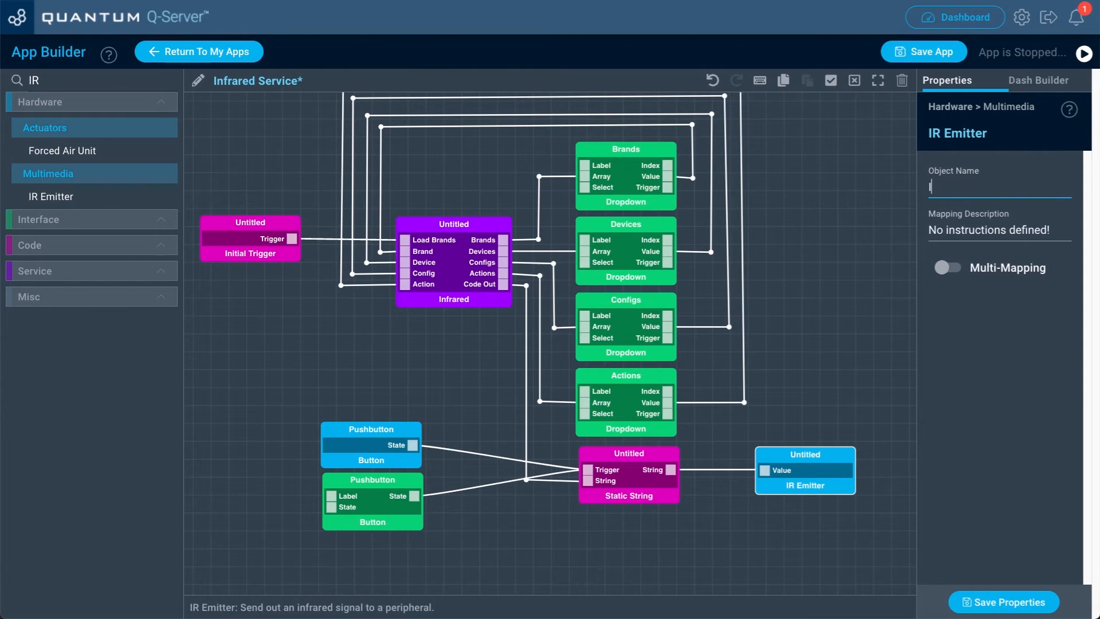
{"action": "type", "text": "R Emitter"}
{"action": "left_click", "coordinate": [1002, 602]}
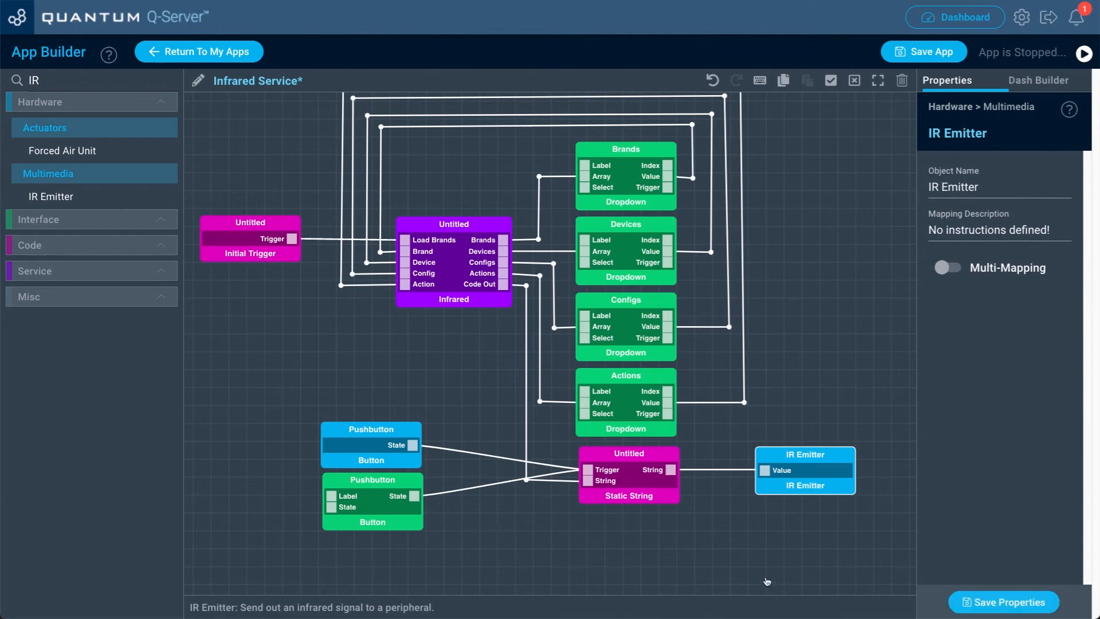
{"action": "left_click", "coordinate": [738, 548]}
{"action": "left_click_drag", "start_coordinate": [737, 545], "coordinate": [753, 574]}
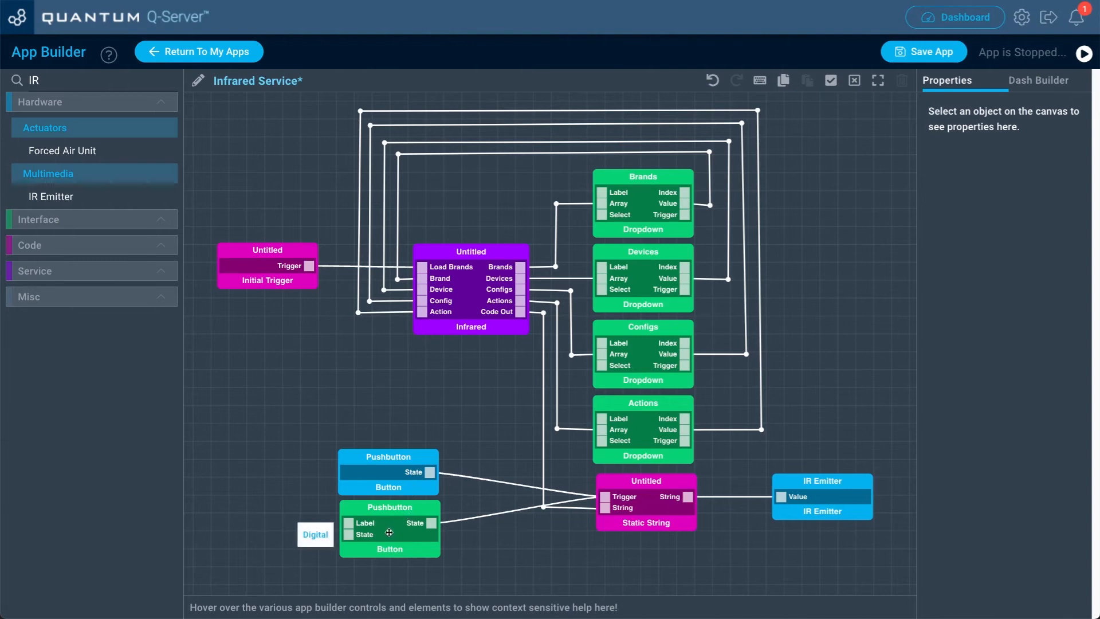
- Add an interface Text object below the IR Emitter and connect the Static String's String output to its In input
{"action": "left_click", "coordinate": [840, 517]}
{"action": "scroll", "coordinate": [840, 517], "scroll_direction": "down", "scroll_amount": 2}
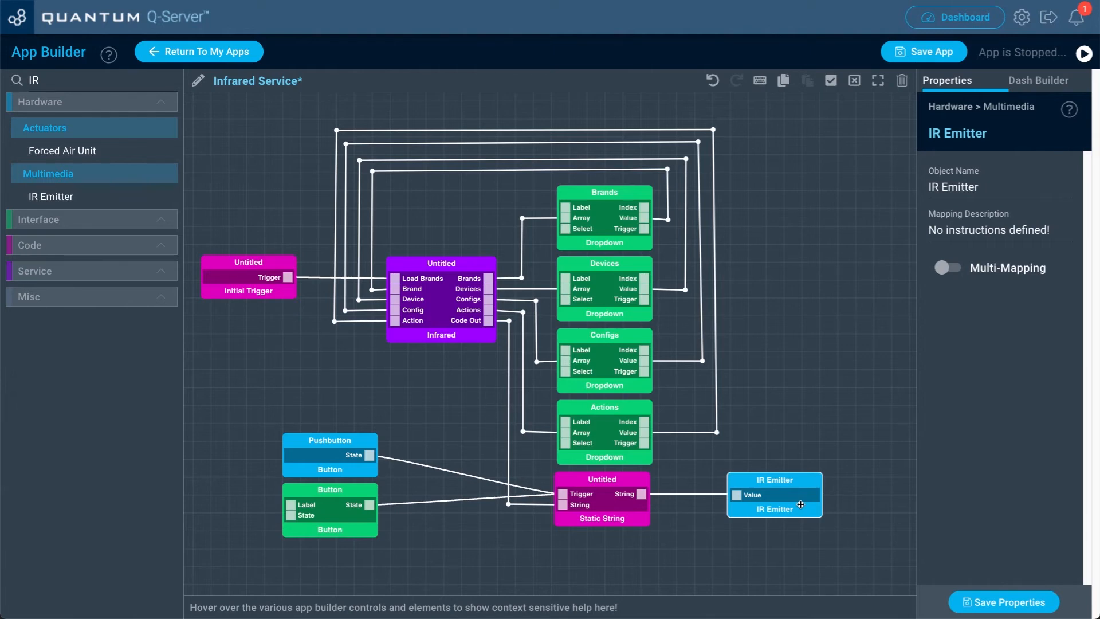
{"action": "left_click", "coordinate": [861, 510]}
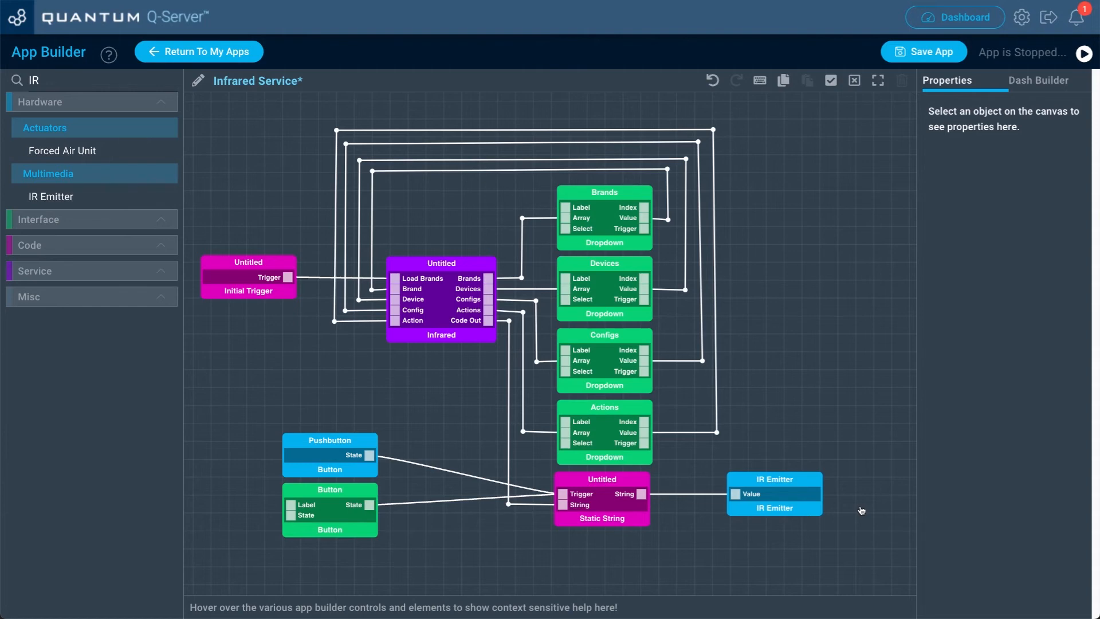
{"action": "left_click", "coordinate": [49, 79]}
{"action": "key", "text": "BackSpace"}
{"action": "key", "text": "BackSpace"}
{"action": "type", "text": "text"}
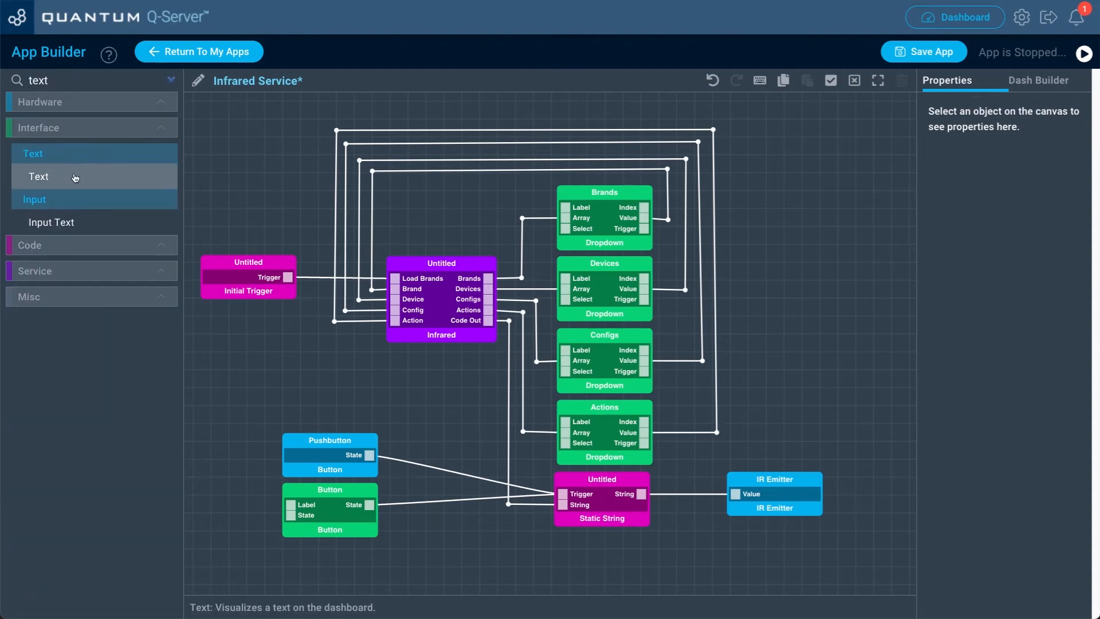
{"action": "left_click_drag", "start_coordinate": [75, 177], "coordinate": [746, 544]}
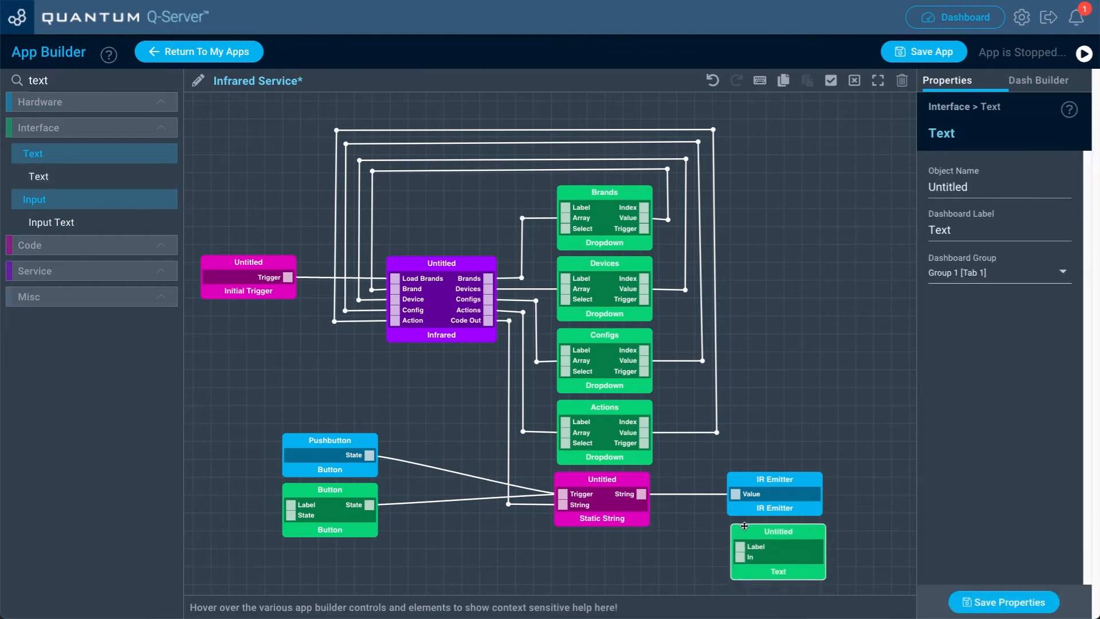
{"action": "left_click_drag", "start_coordinate": [642, 495], "coordinate": [747, 561]}
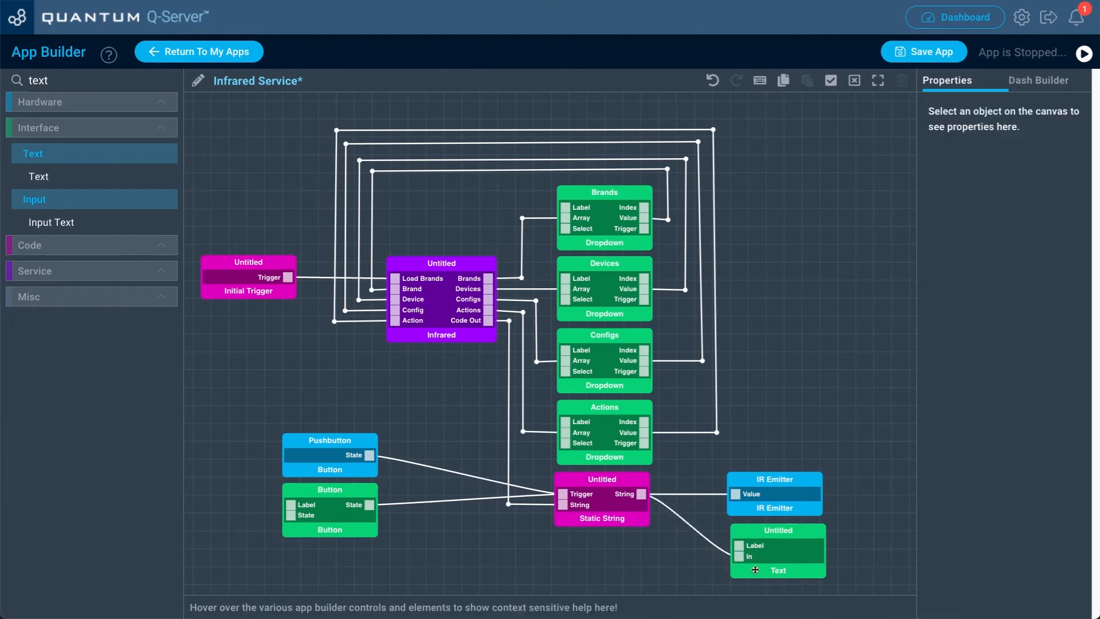
- Set the Text object's name and dashboard label to IR Code and save its properties
{"action": "left_click", "coordinate": [755, 572]}
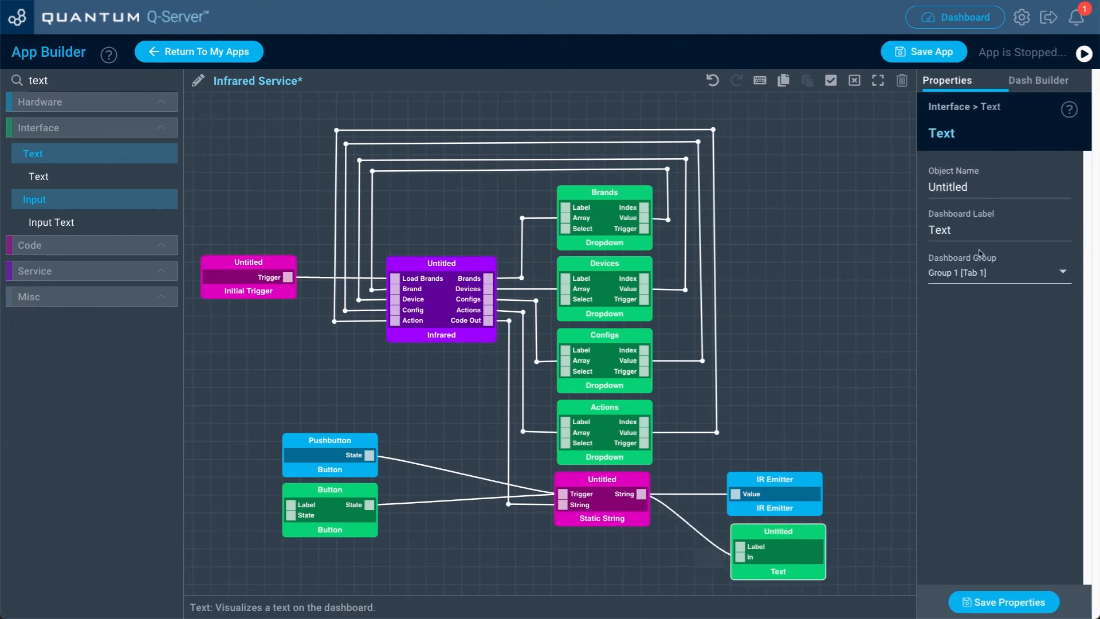
{"action": "double_click", "coordinate": [991, 191]}
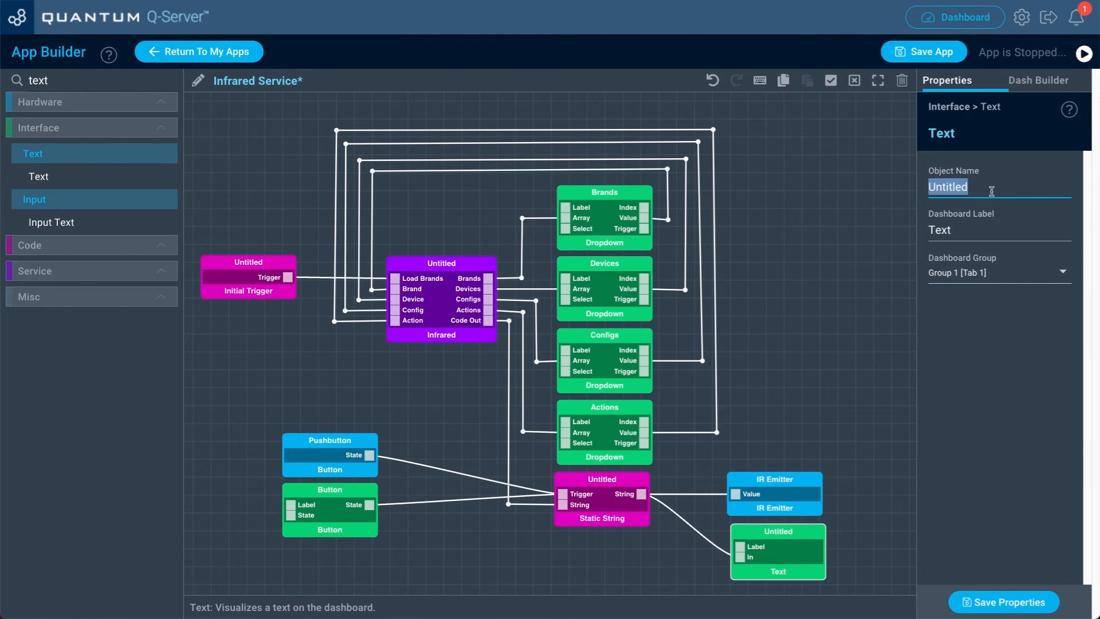
{"action": "type", "text": "IR Code"}
{"action": "key", "text": "Tab"}
{"action": "type", "text": "IR"}
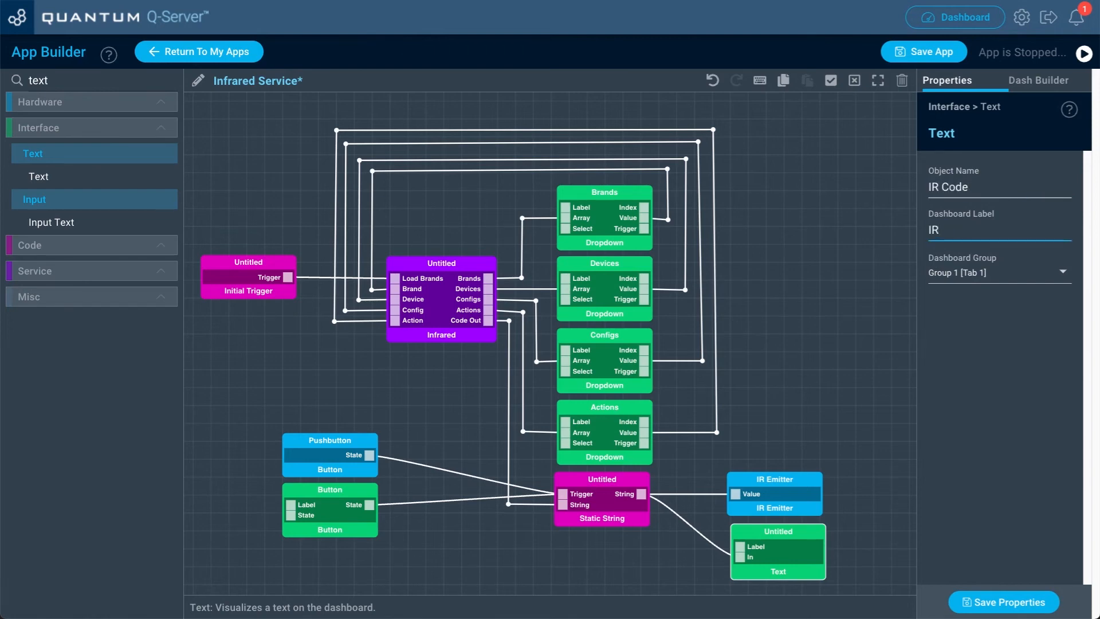
{"action": "type", "text": " Code"}
{"action": "left_click", "coordinate": [1018, 602]}
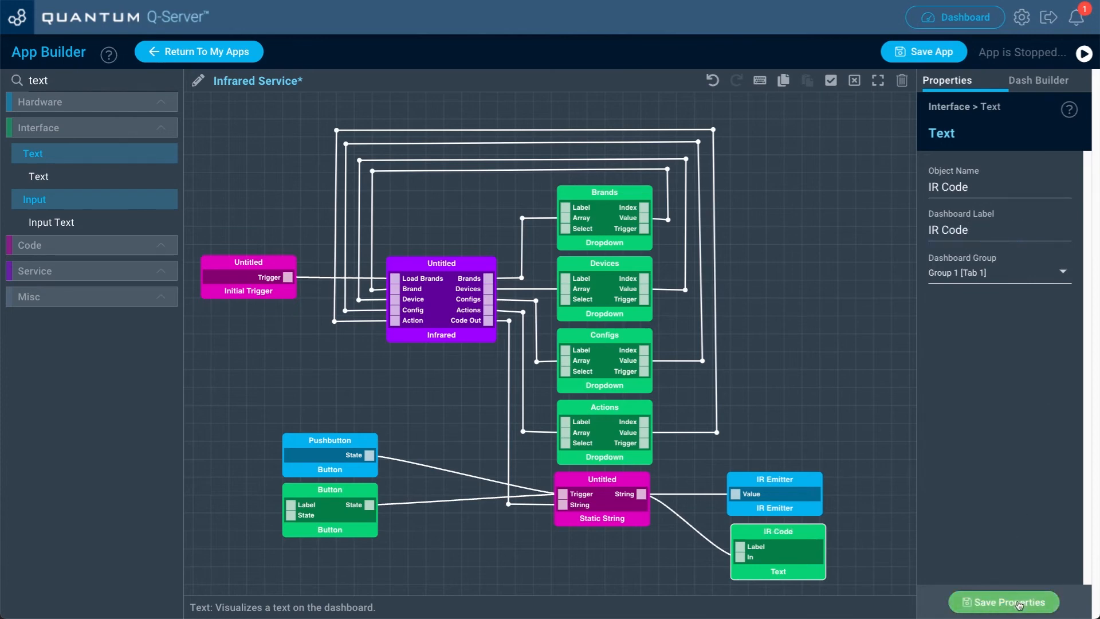
- Save the Infrared Service app and start it from the apps list to open its hardware mapping
{"action": "left_click", "coordinate": [914, 52]}
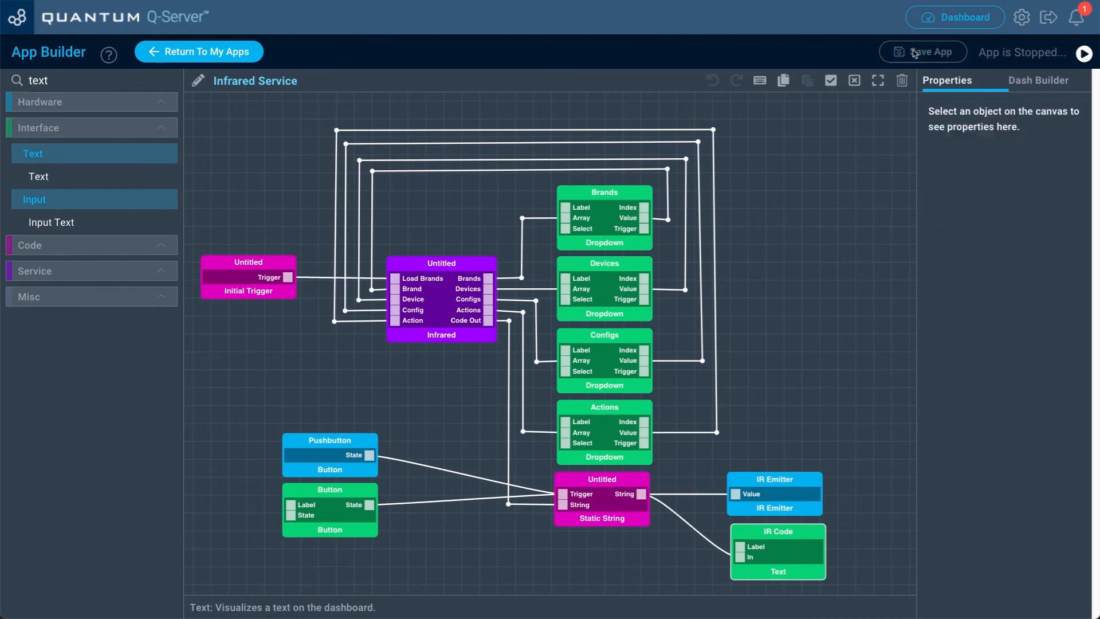
{"action": "left_click", "coordinate": [219, 57]}
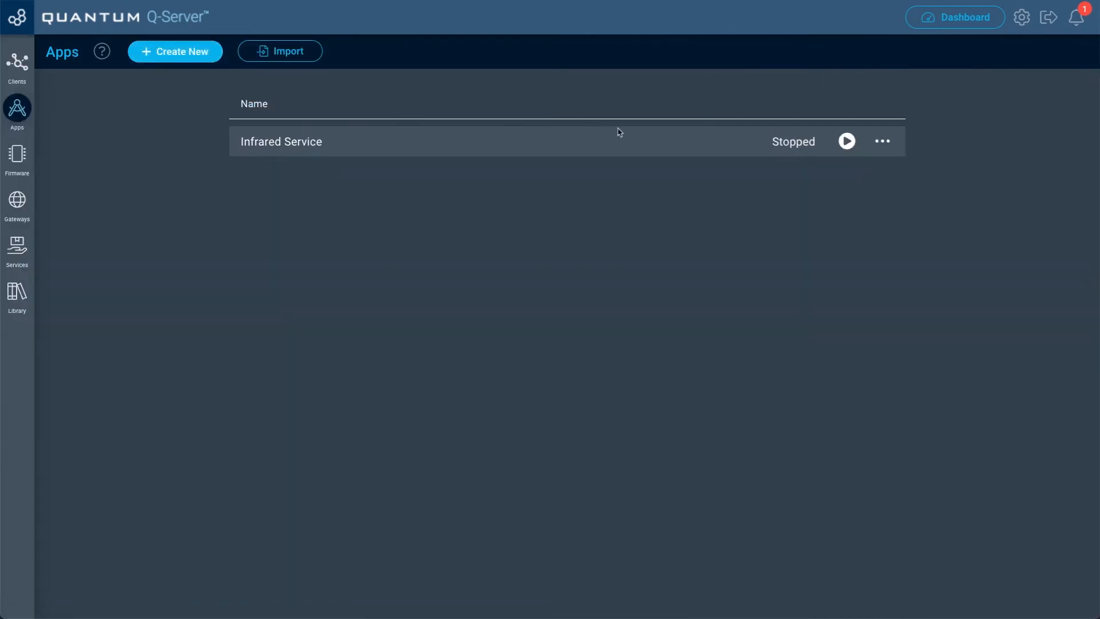
{"action": "left_click", "coordinate": [847, 141]}
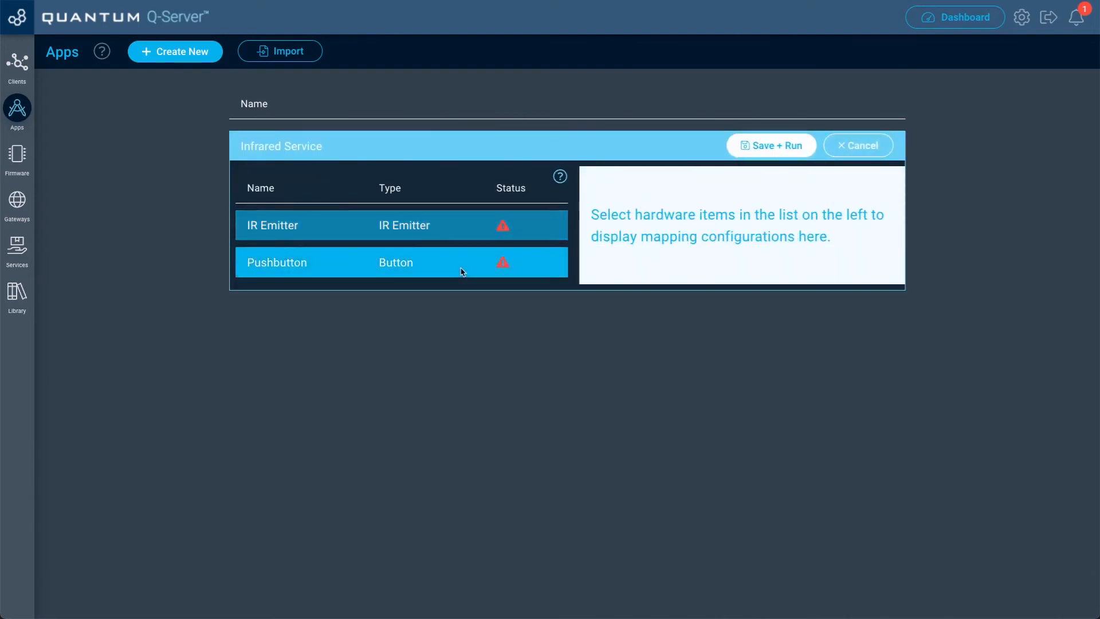
- Map the IR Emitter to client IR Emitter - IR Emitter and the Pushbutton to Pushbutton - Pushbutton, and save and run the app
{"action": "left_click", "coordinate": [463, 232]}
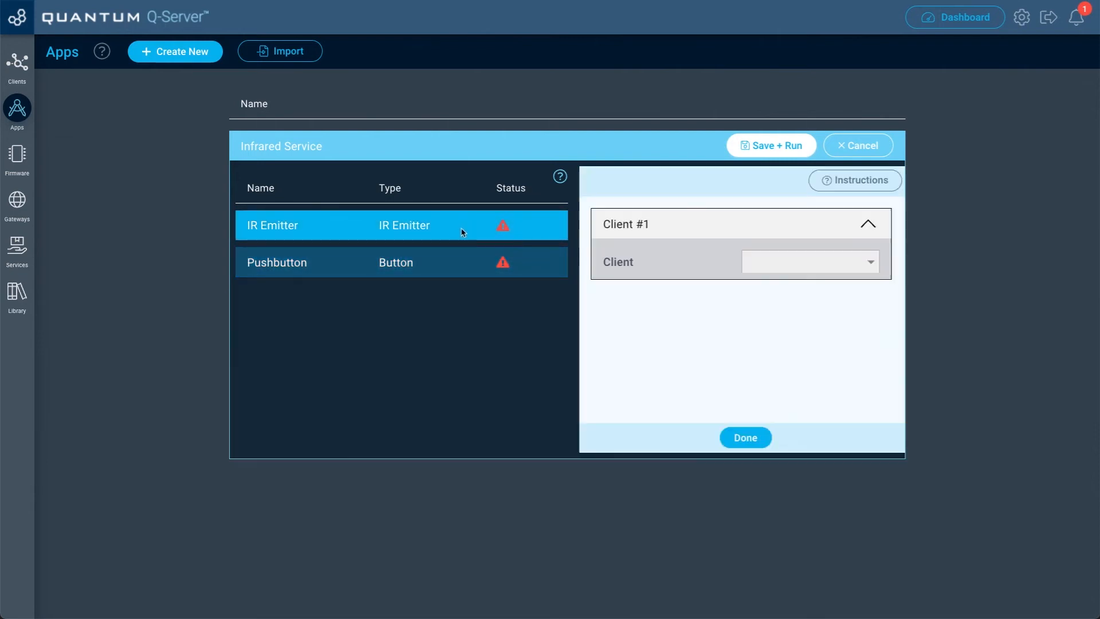
{"action": "left_click", "coordinate": [754, 265]}
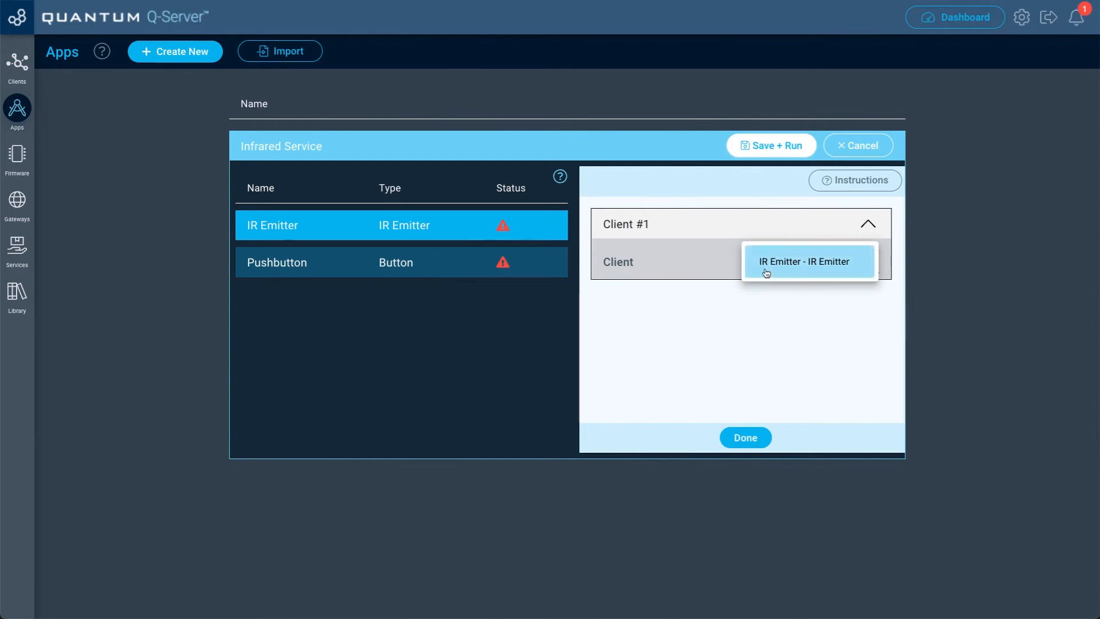
{"action": "left_click", "coordinate": [823, 273]}
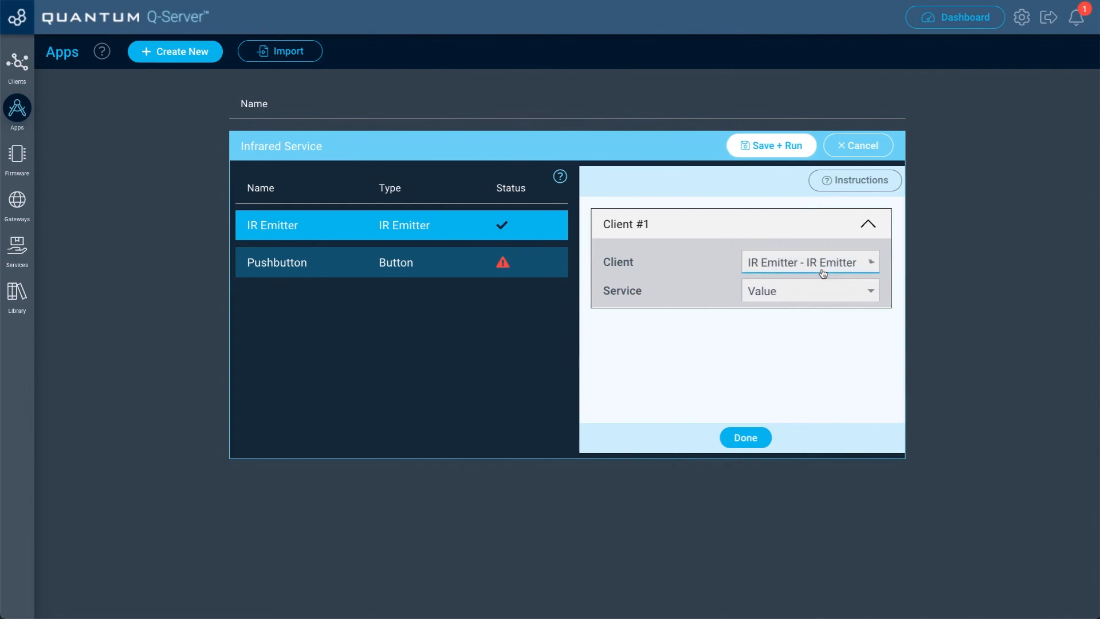
{"action": "left_click", "coordinate": [475, 264]}
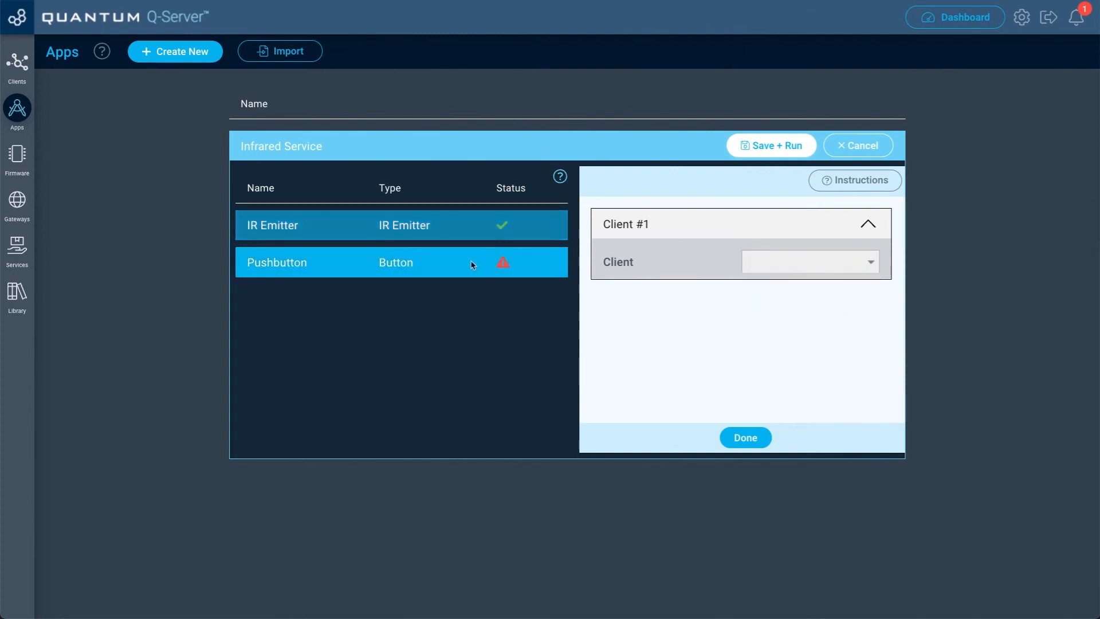
{"action": "left_click", "coordinate": [765, 273]}
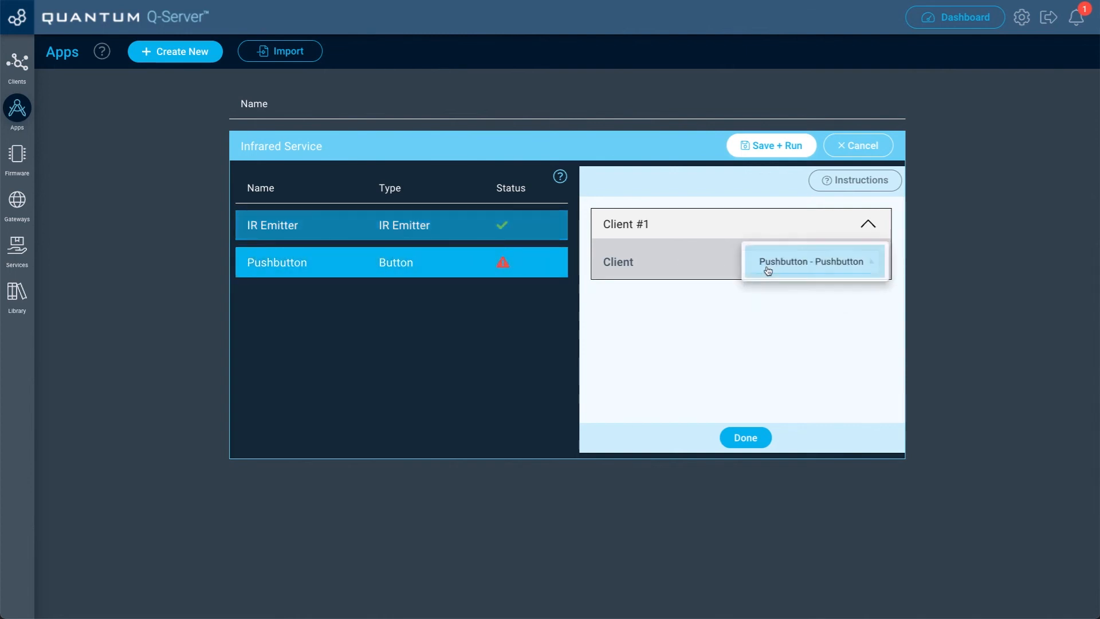
{"action": "left_click", "coordinate": [826, 269]}
{"action": "left_click", "coordinate": [776, 147]}
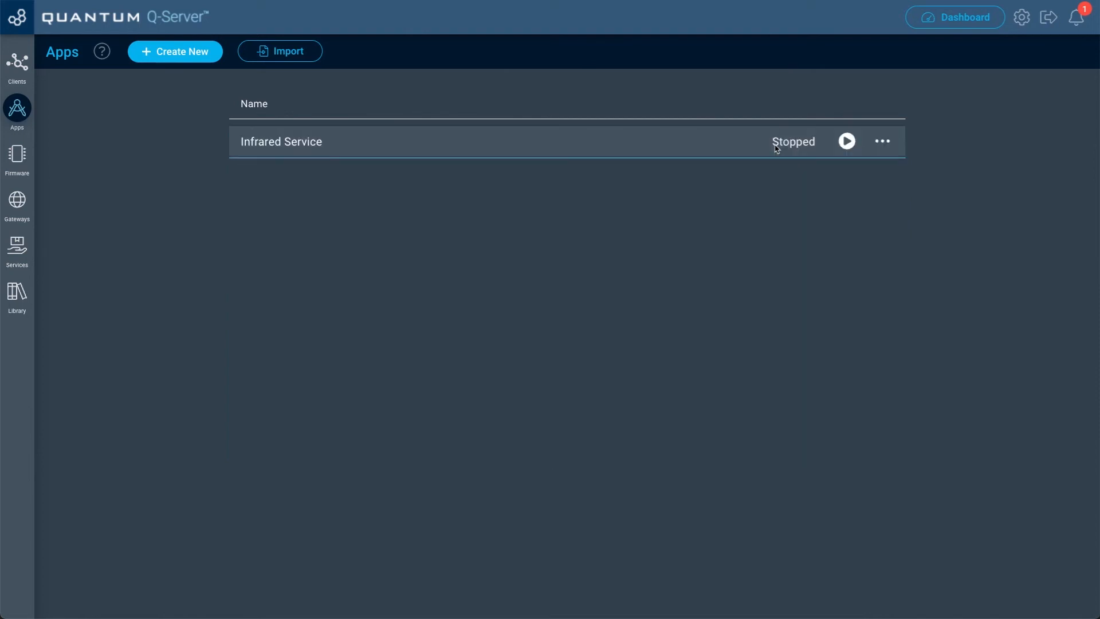
- Open the Infrared Service app on the dashboard and choose Samsung as the brand
{"action": "left_click", "coordinate": [945, 22]}
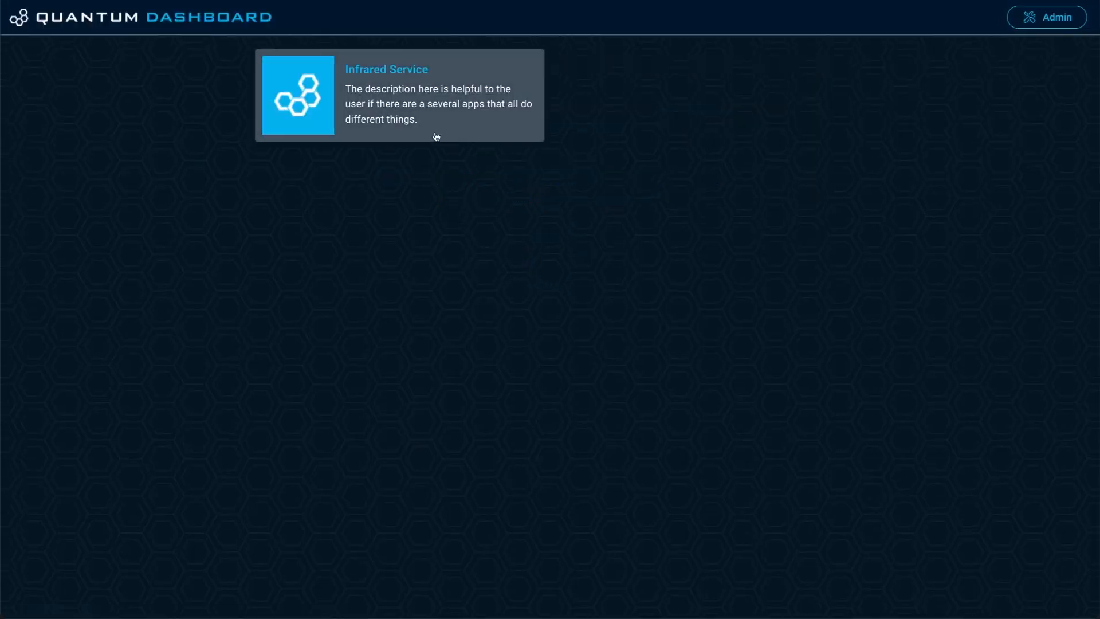
{"action": "left_click", "coordinate": [465, 133]}
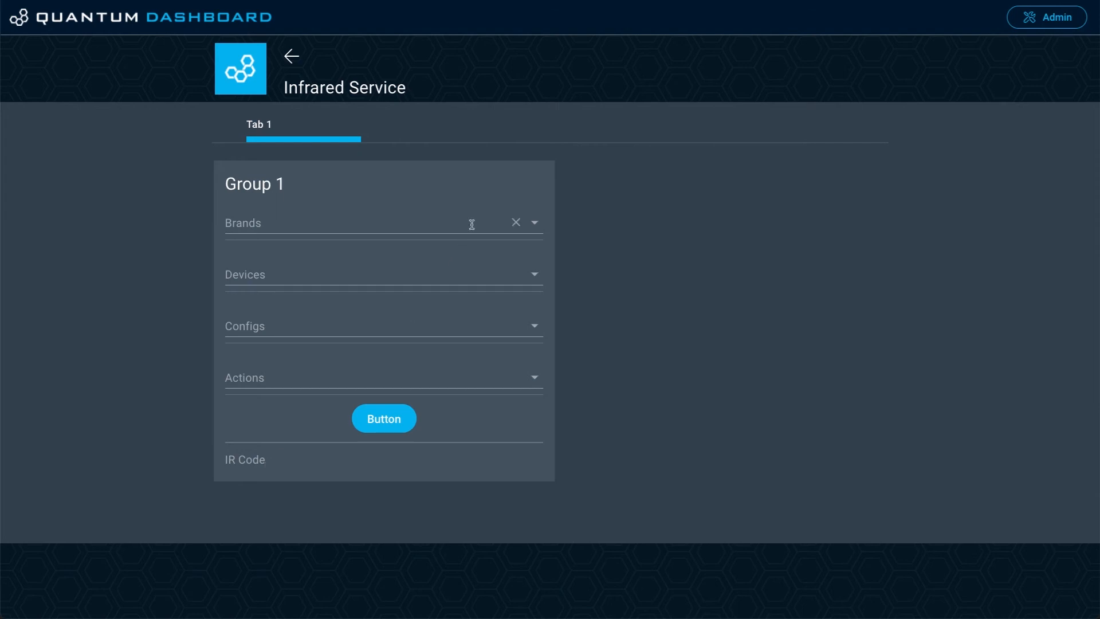
{"action": "left_click", "coordinate": [534, 224]}
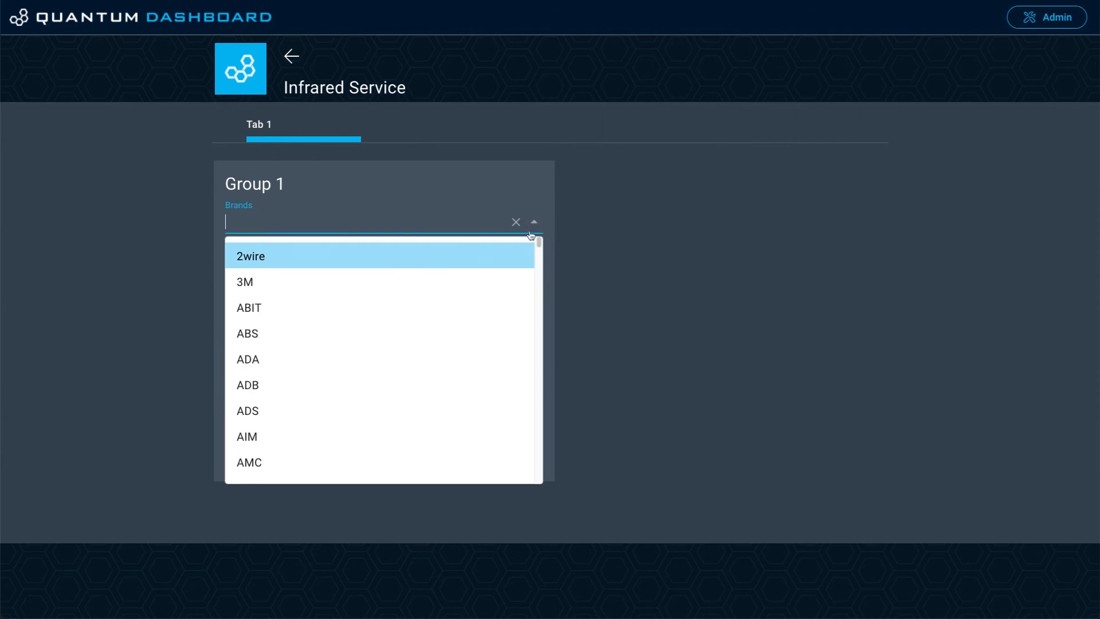
{"action": "scroll", "coordinate": [473, 270], "scroll_direction": "down", "scroll_amount": 15}
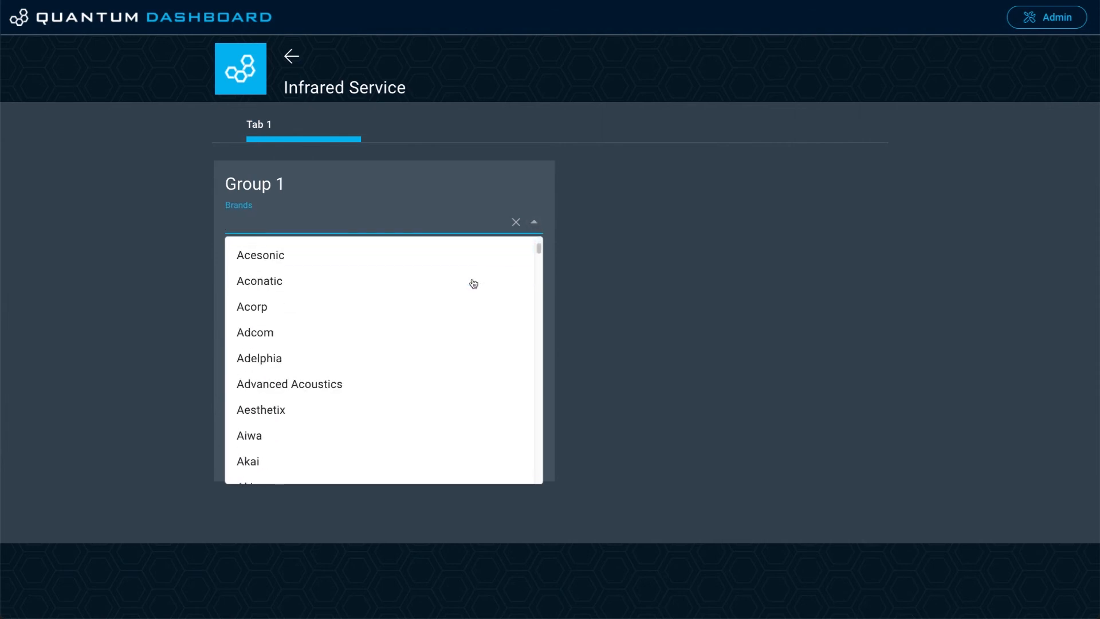
{"action": "left_click_drag", "start_coordinate": [538, 257], "coordinate": [539, 455]}
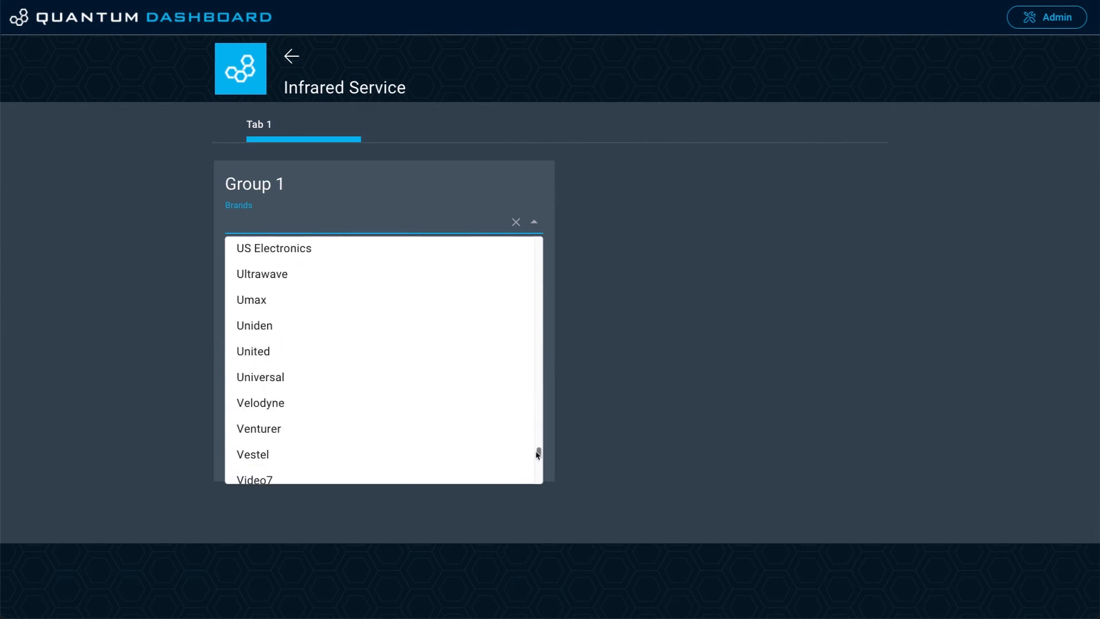
{"action": "type", "text": "samsun"}
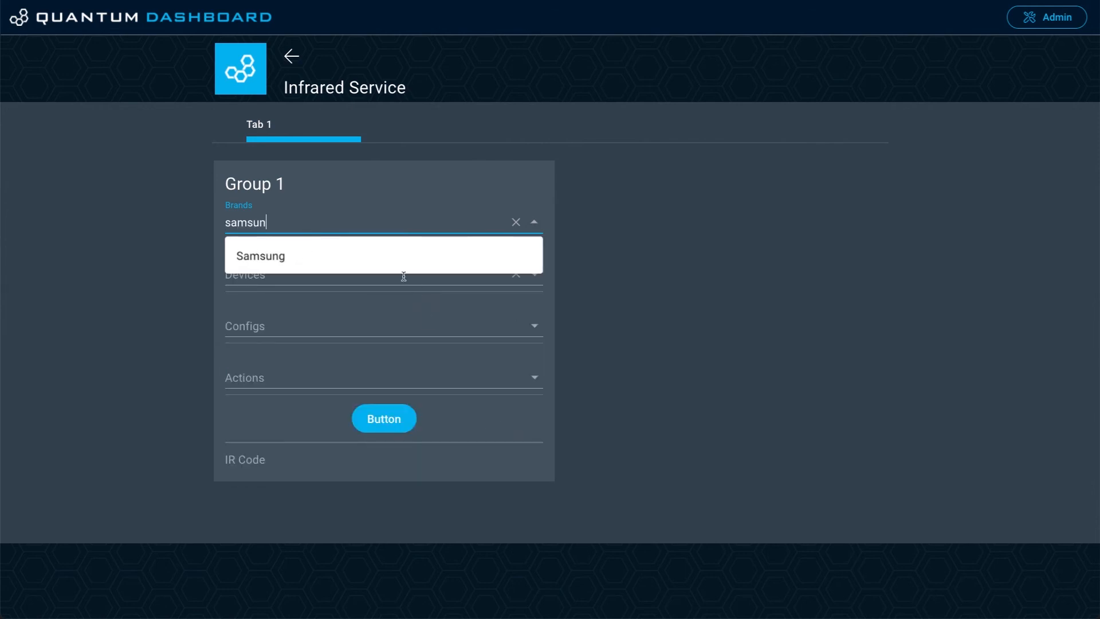
{"action": "left_click", "coordinate": [391, 255]}
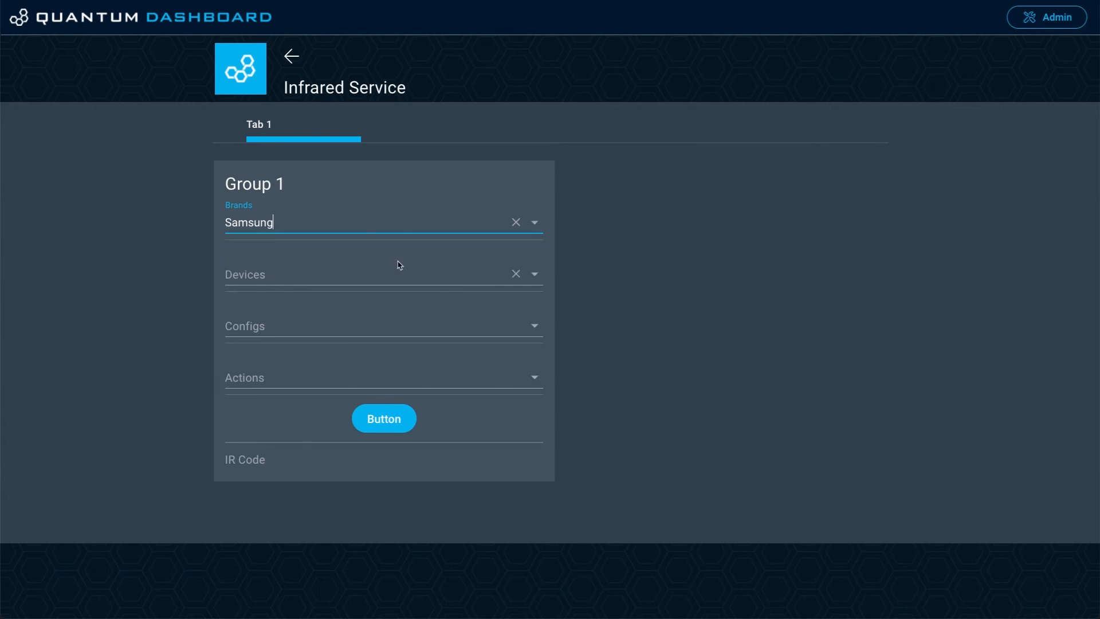
- Choose TV as the Samsung device and 7,7 as its configuration
{"action": "left_click", "coordinate": [537, 276]}
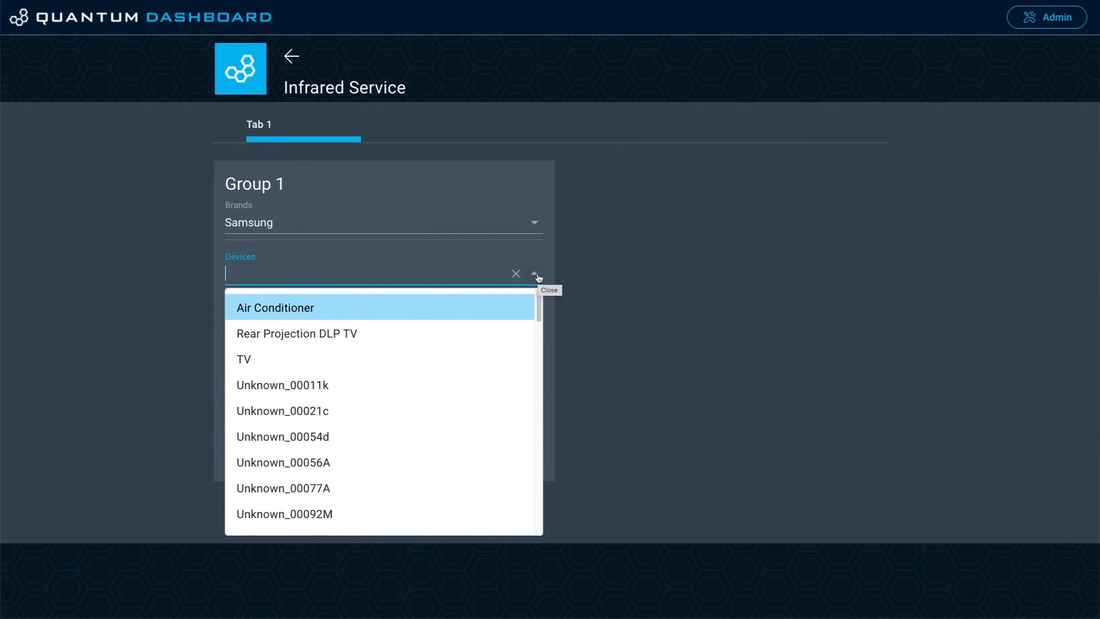
{"action": "left_click", "coordinate": [303, 359]}
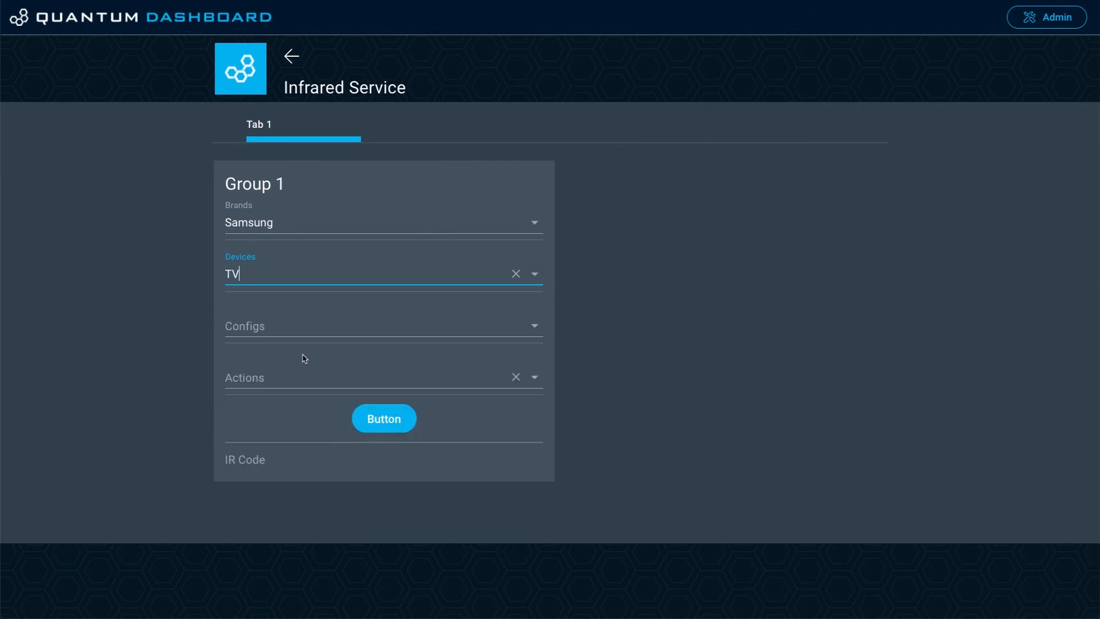
{"action": "left_click", "coordinate": [420, 324]}
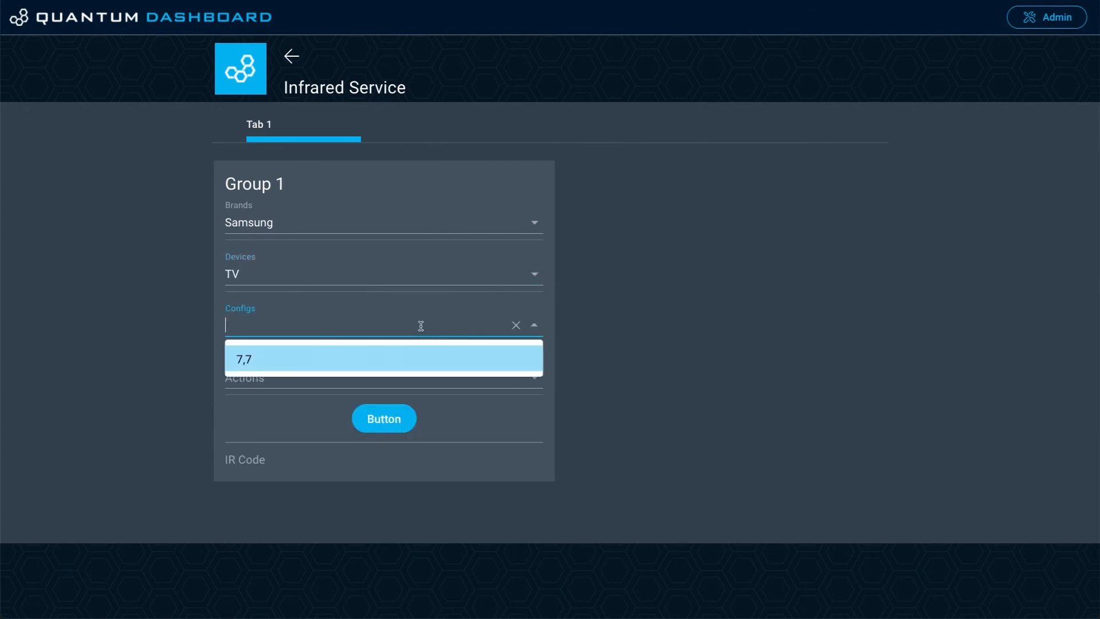
{"action": "left_click", "coordinate": [273, 365]}
- Browse the available TV actions and choose POWER
{"action": "left_click", "coordinate": [300, 376]}
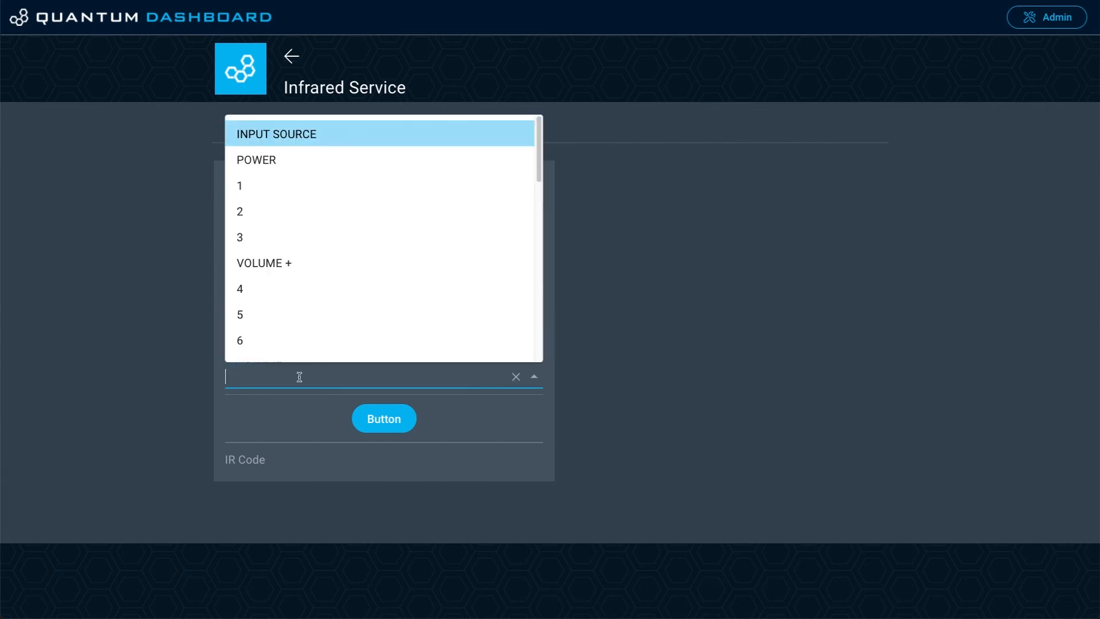
{"action": "left_click_drag", "start_coordinate": [539, 149], "coordinate": [539, 154]}
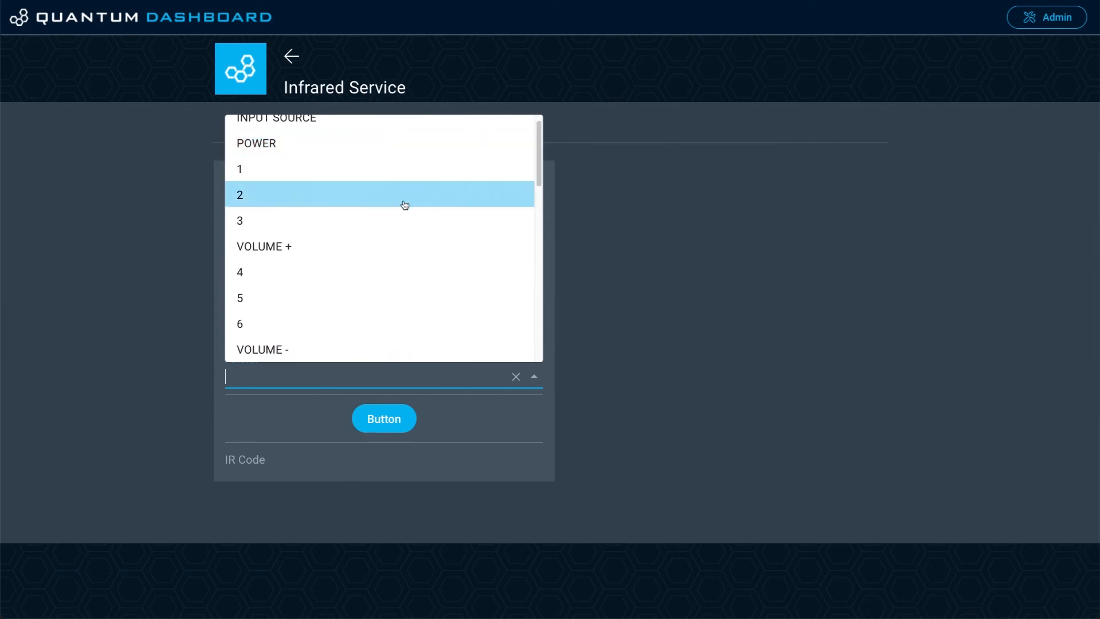
{"action": "mouse_move", "coordinate": [538, 171]}
{"action": "left_mouse_down"}
{"action": "mouse_move", "coordinate": [540, 188]}
{"action": "mouse_move", "coordinate": [540, 156]}
{"action": "mouse_move", "coordinate": [540, 347]}
{"action": "mouse_move", "coordinate": [537, 163]}
{"action": "left_mouse_up"}
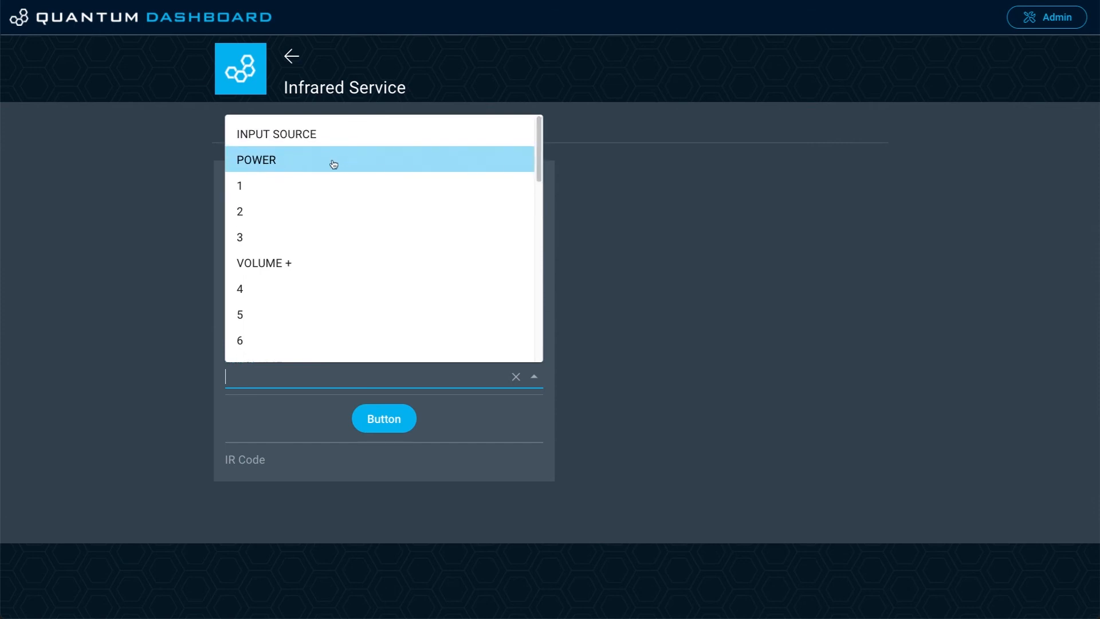
{"action": "left_click", "coordinate": [301, 164]}
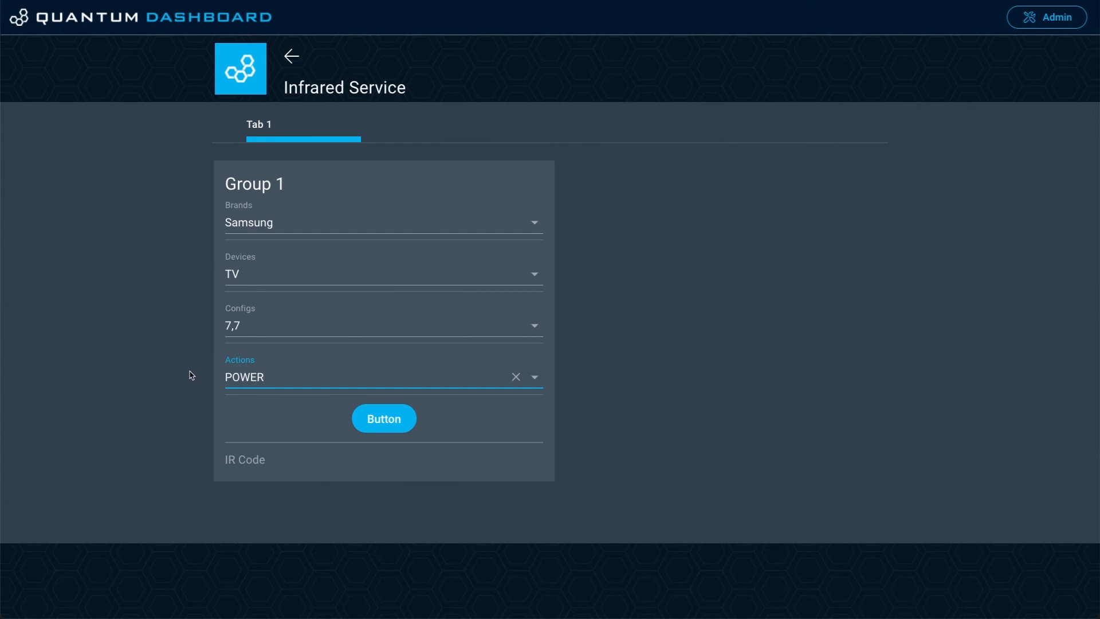
- Send the Samsung TV POWER command and highlight the full IR Code text to inspect it
{"action": "left_click", "coordinate": [395, 422]}
{"action": "left_click", "coordinate": [389, 425]}
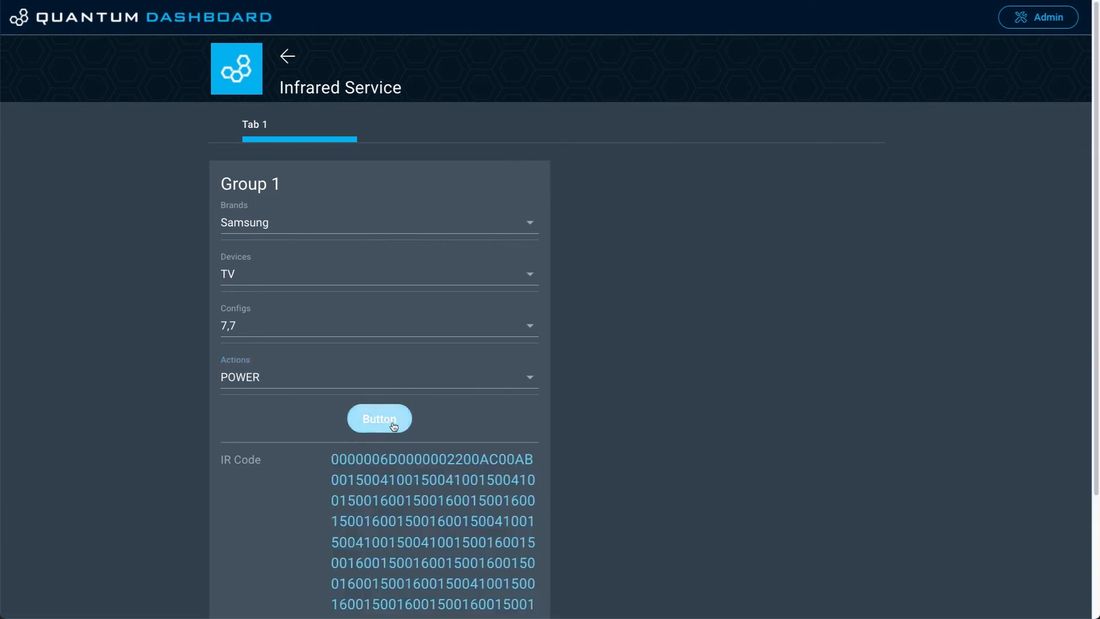
{"action": "scroll", "coordinate": [437, 421], "scroll_direction": "down", "scroll_amount": 3}
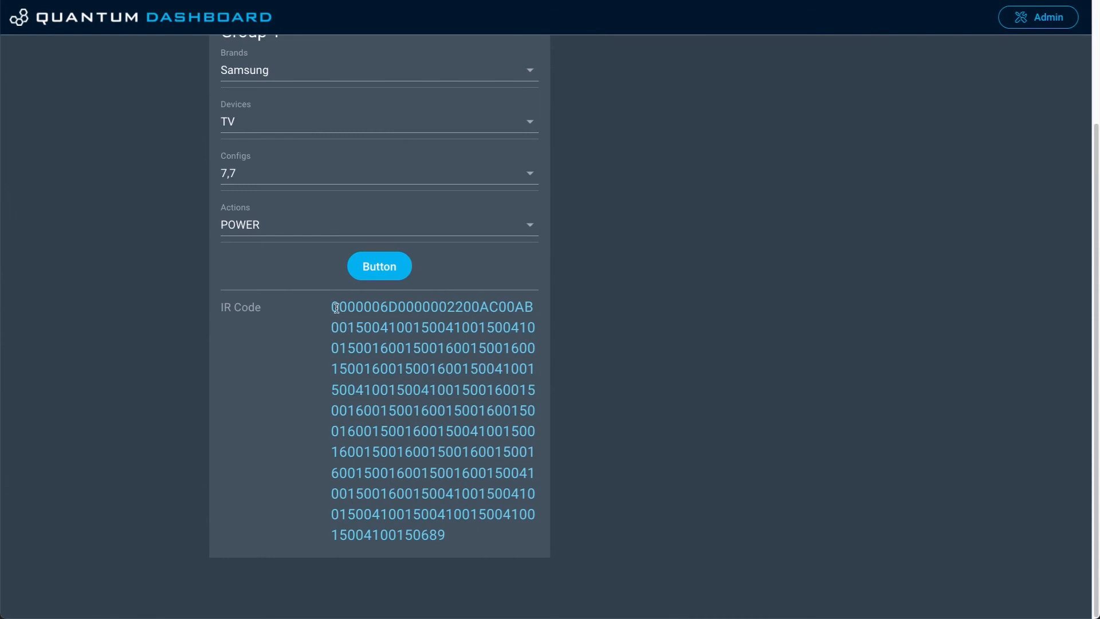
{"action": "left_click_drag", "start_coordinate": [332, 302], "coordinate": [471, 533]}
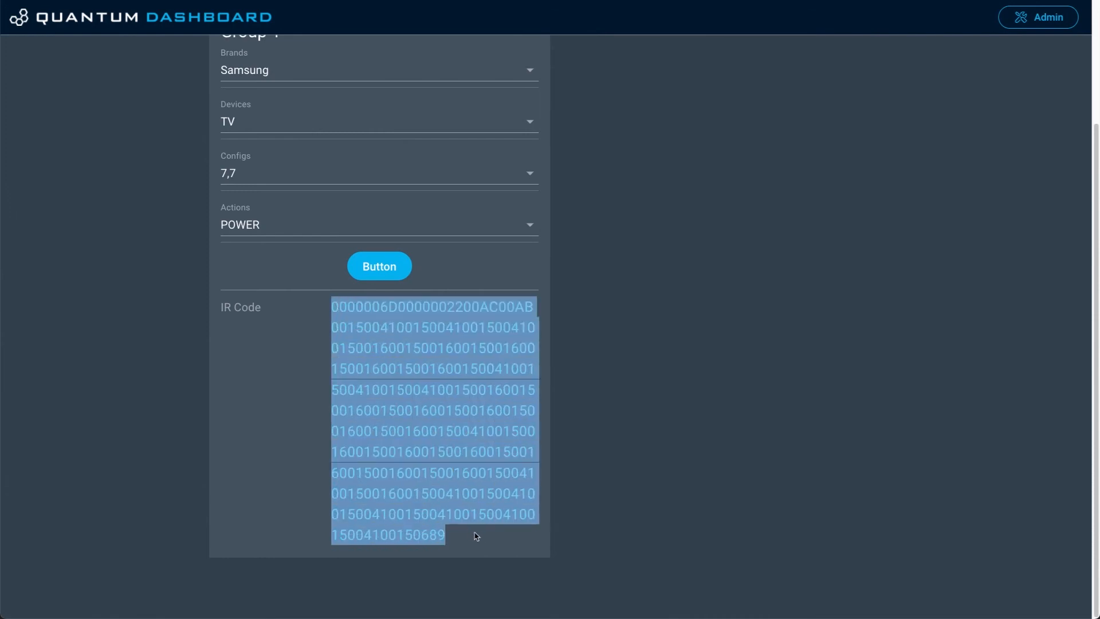
{"action": "left_click", "coordinate": [480, 538]}
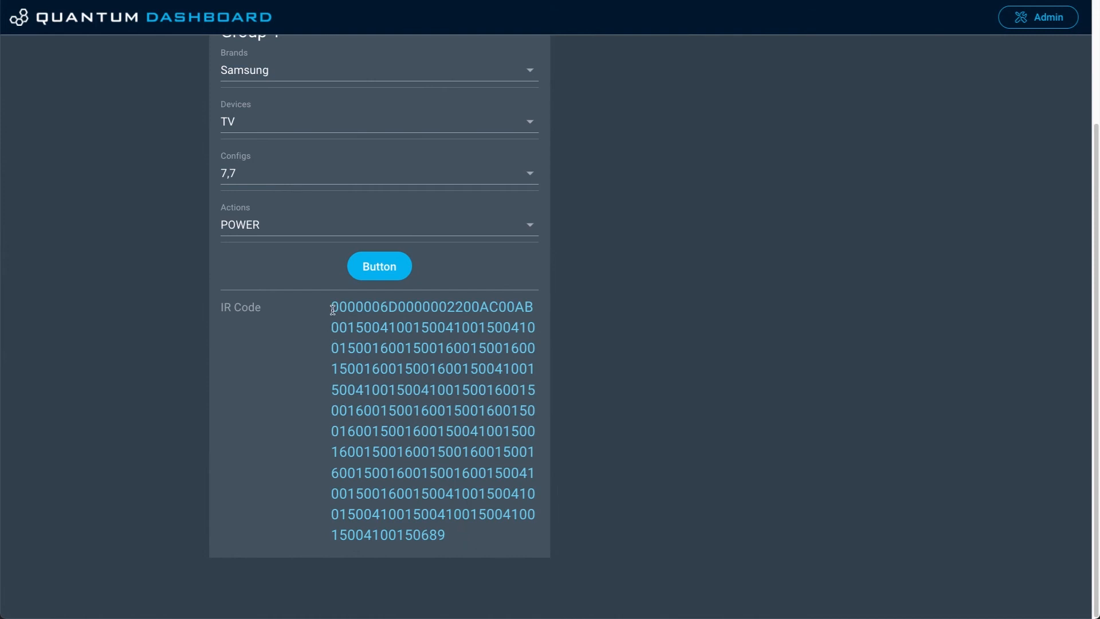
{"action": "left_click_drag", "start_coordinate": [332, 307], "coordinate": [462, 533]}
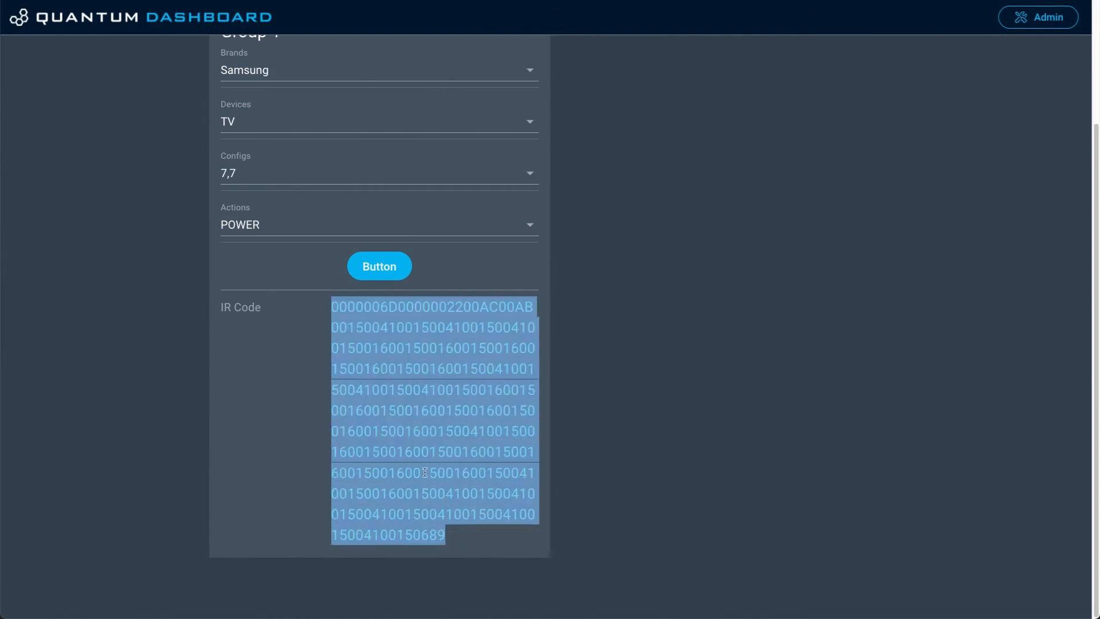
{"action": "left_click", "coordinate": [465, 536]}
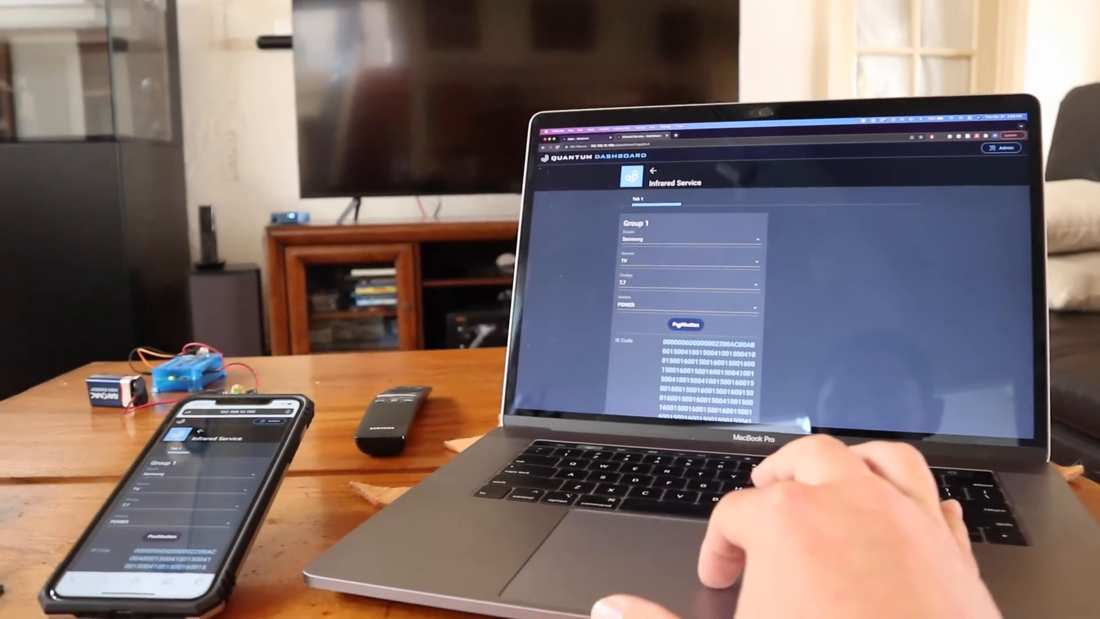
{"action": "left_click", "coordinate": [636, 347]}
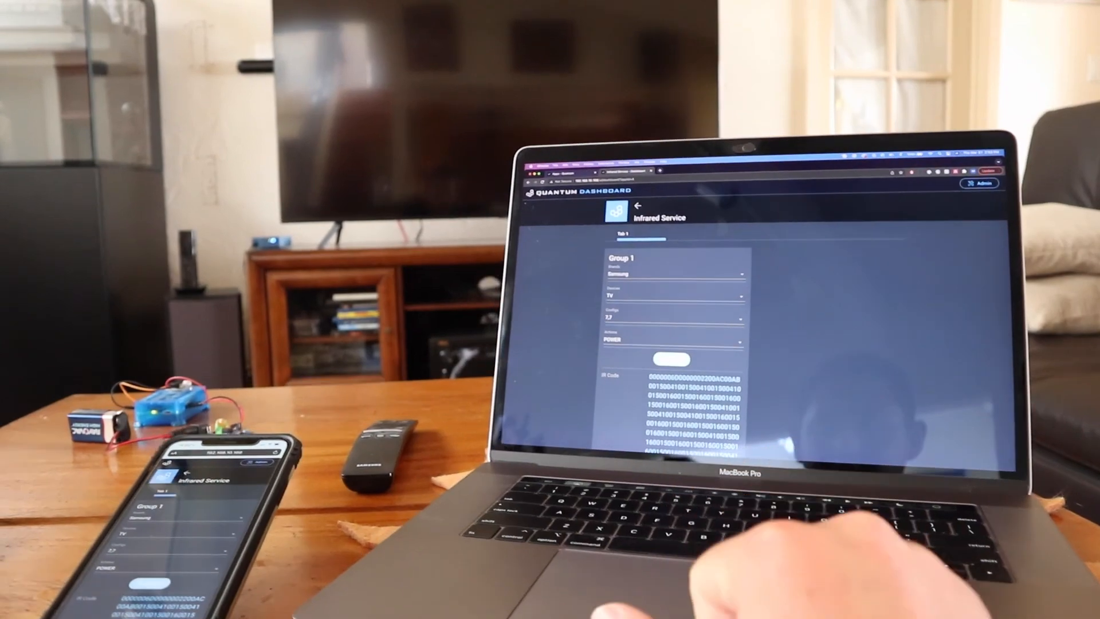